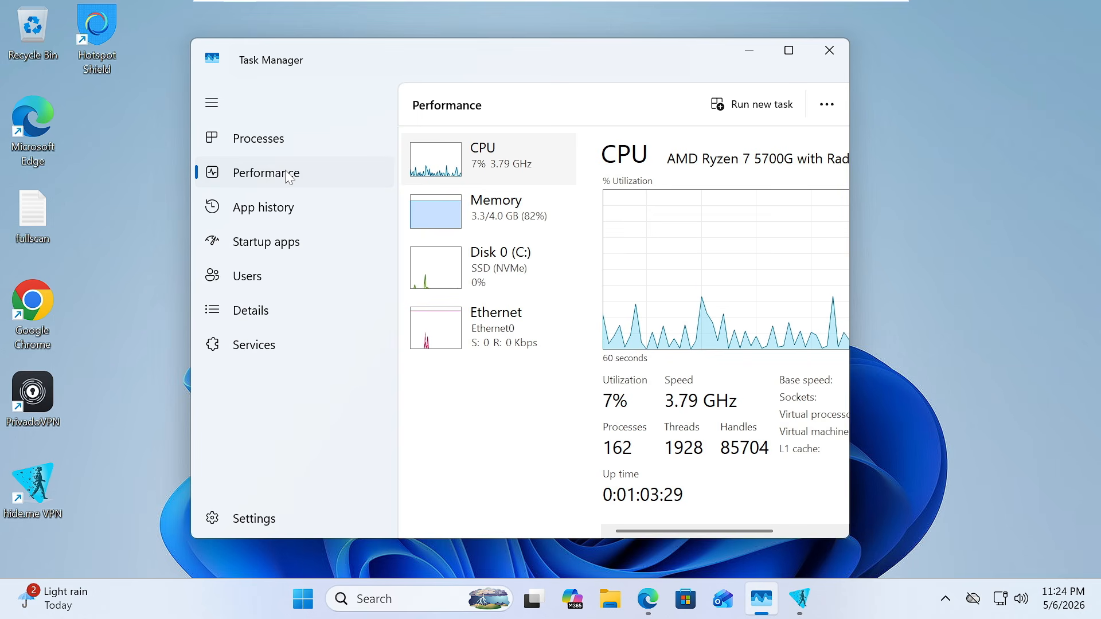
Examine the running apps and background processes in Task Manager, then return to the performance overview.
click(280, 140)
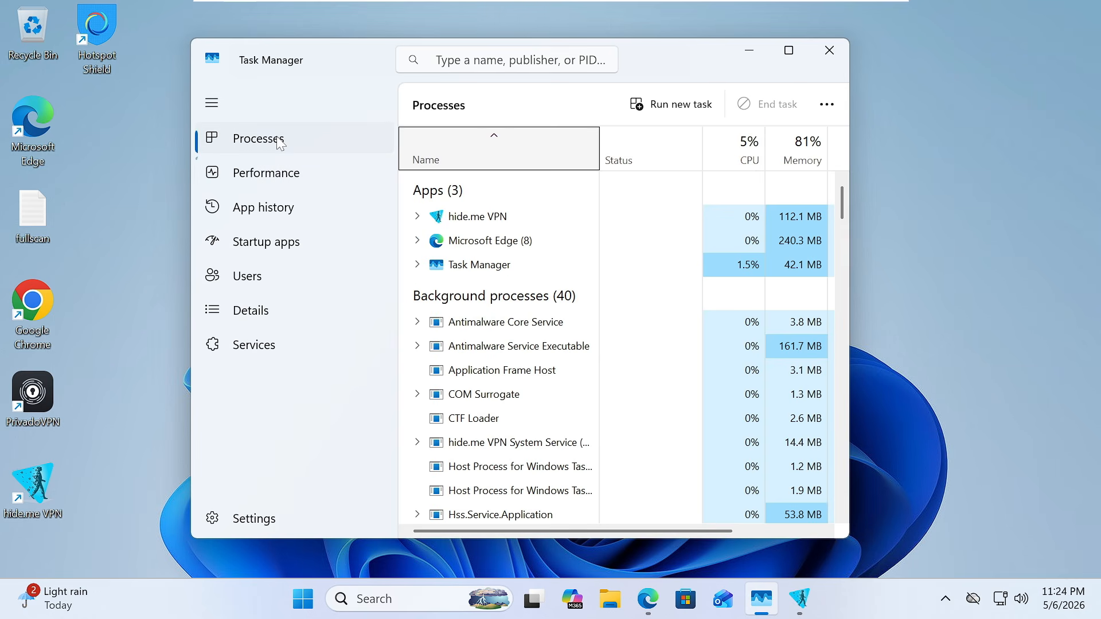
scroll(516, 264, down, 3)
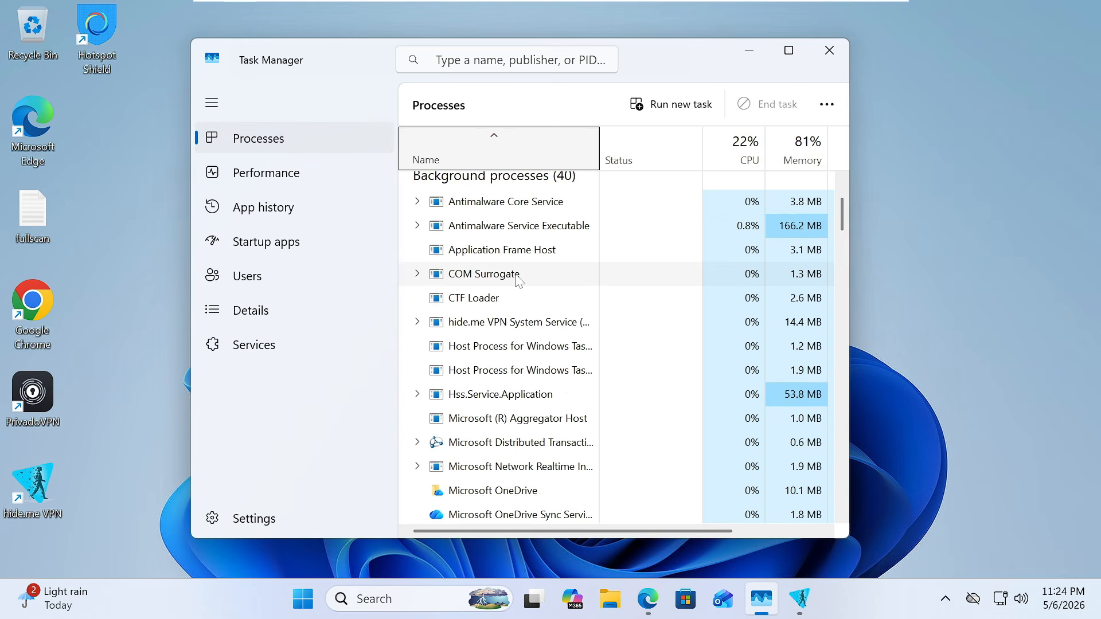
scroll(516, 284, down, 4)
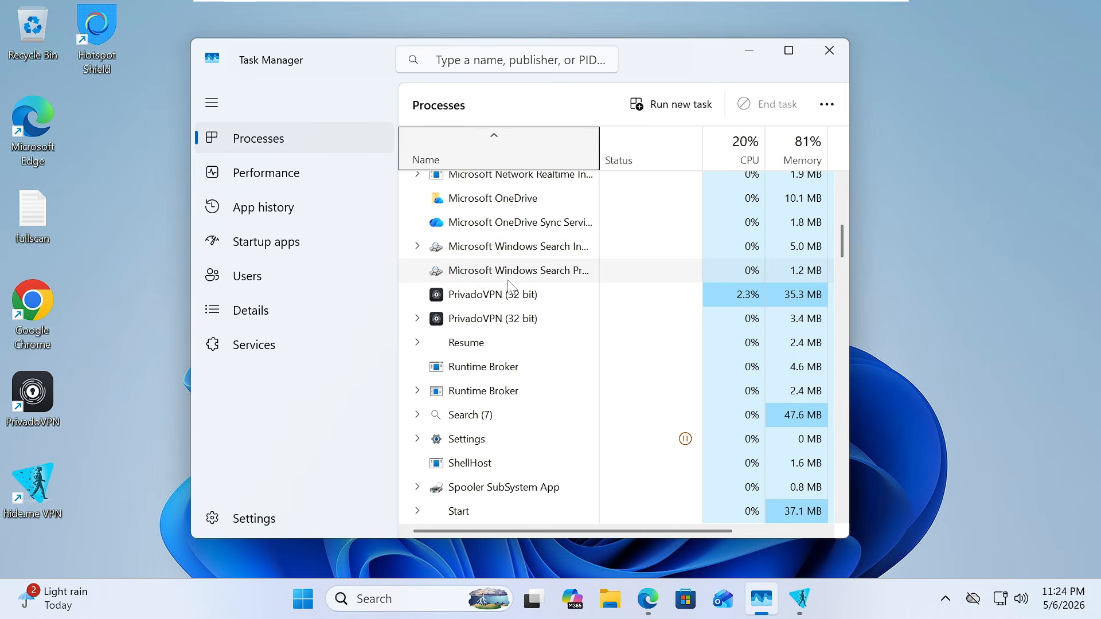
scroll(508, 288, down, 3)
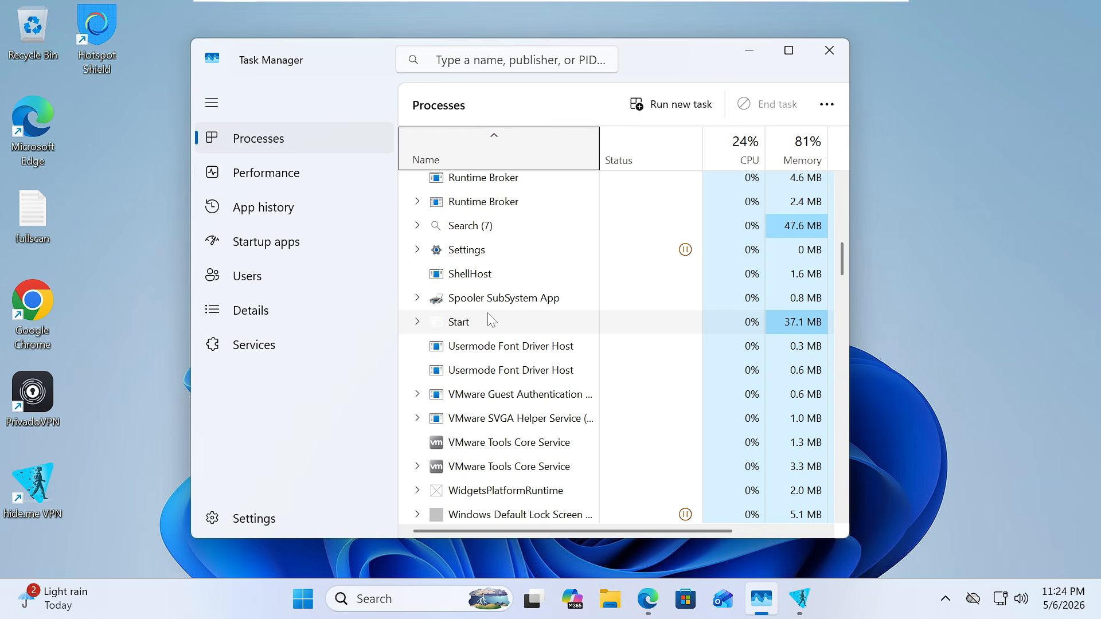
click(302, 181)
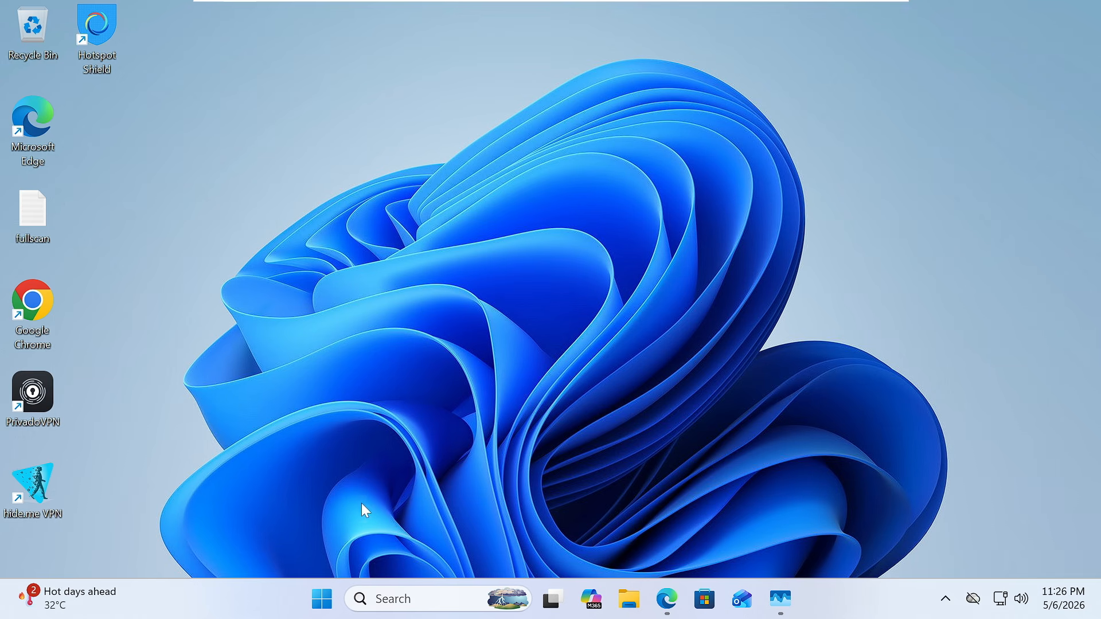
Look over all pinned apps in the Start menu and close it.
click(321, 602)
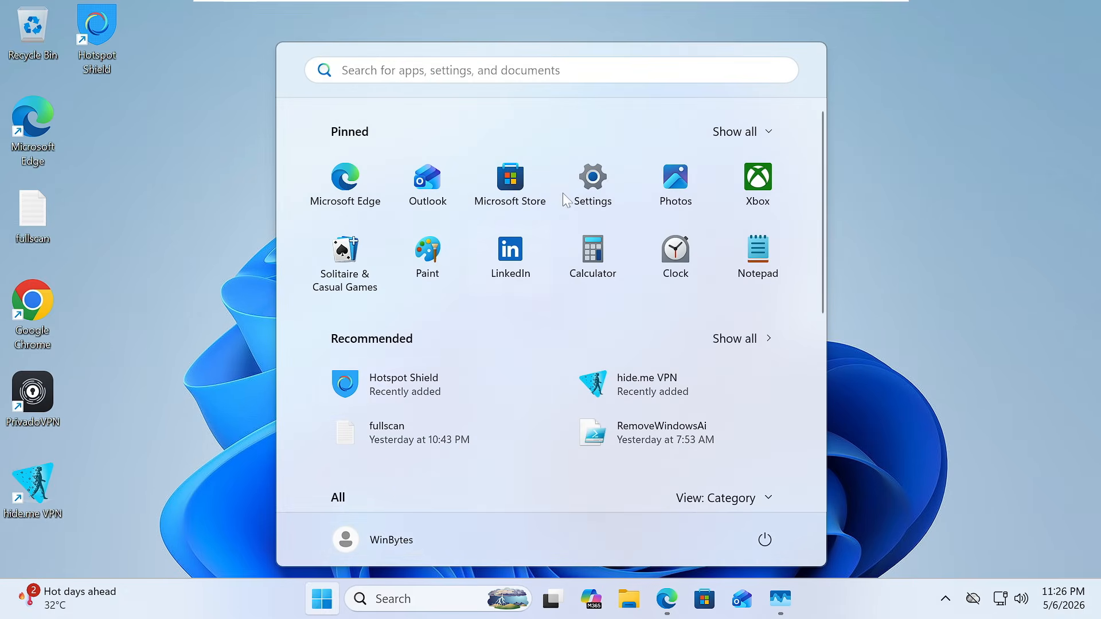
click(745, 132)
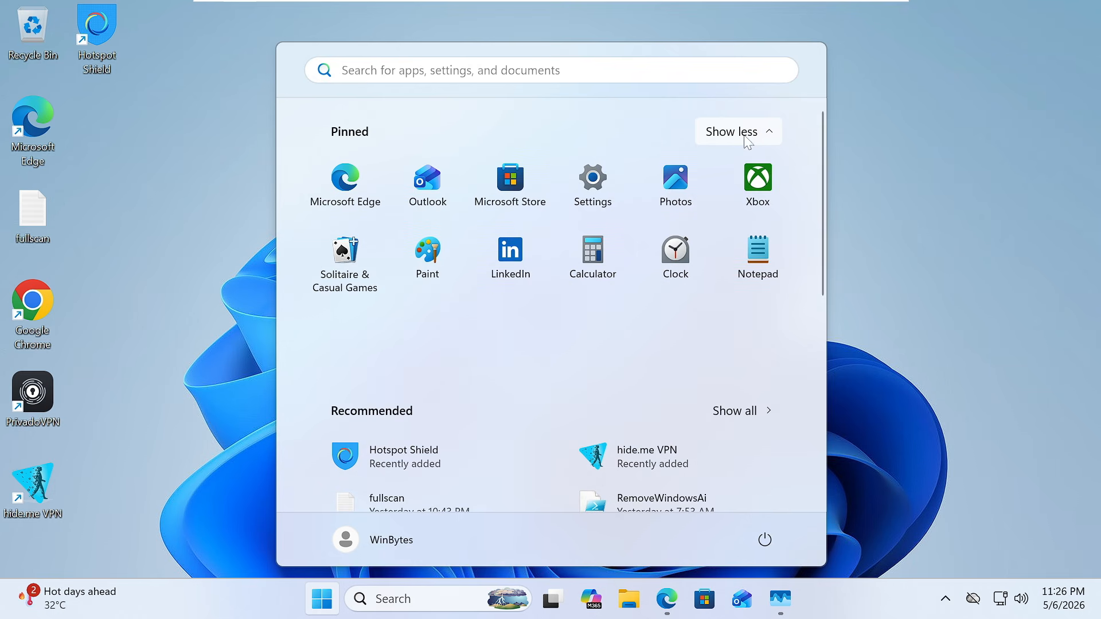
click(184, 205)
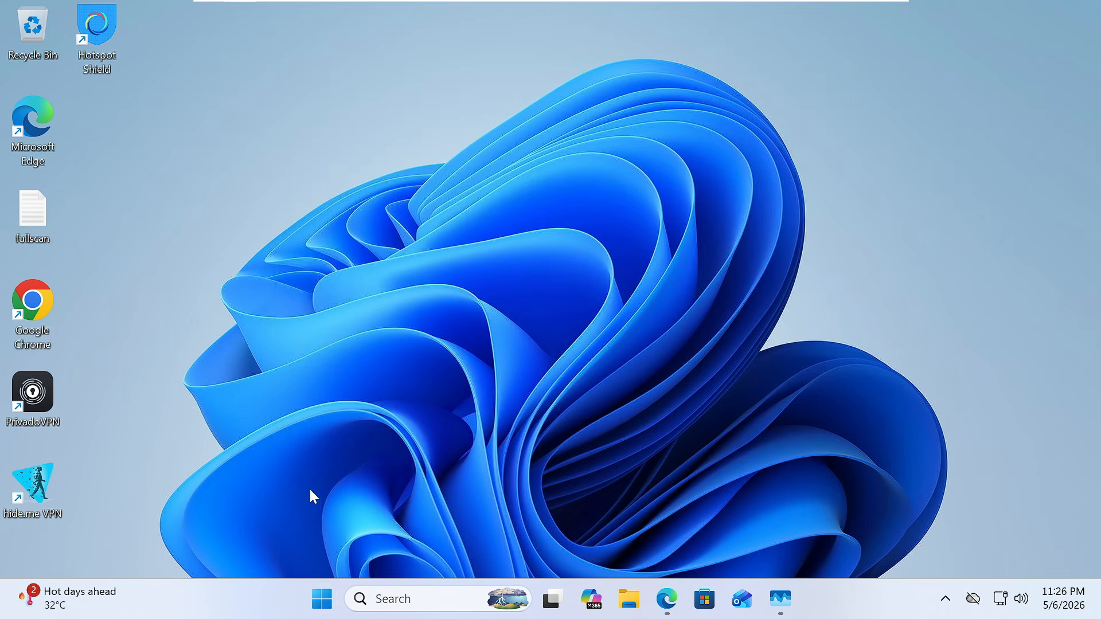
Open the Installed apps page of Windows Settings.
right_click(323, 605)
click(305, 412)
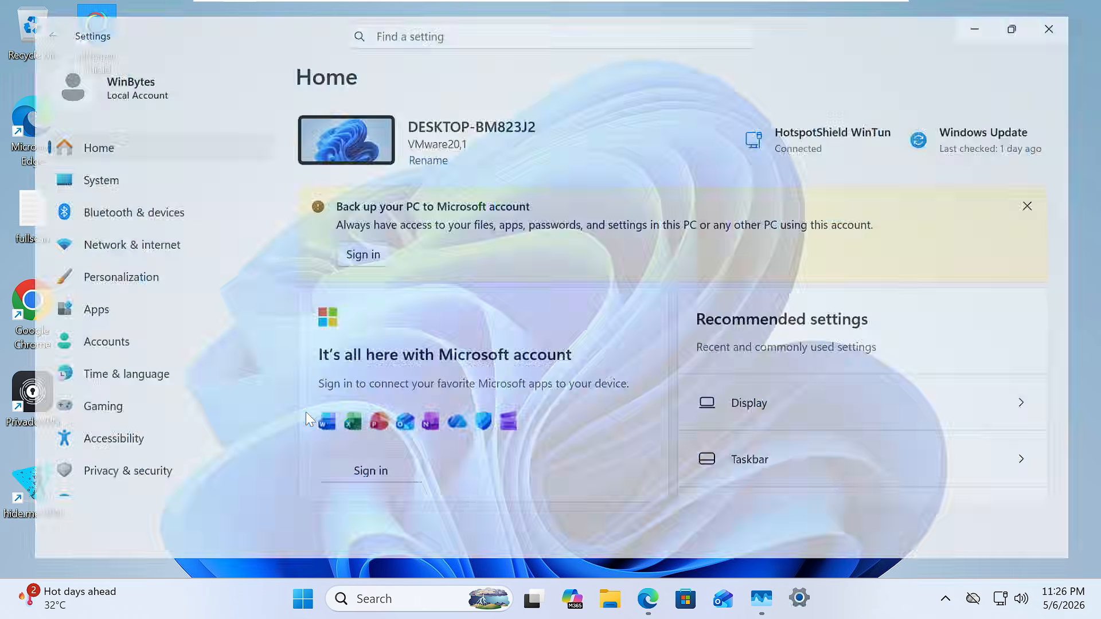
click(236, 339)
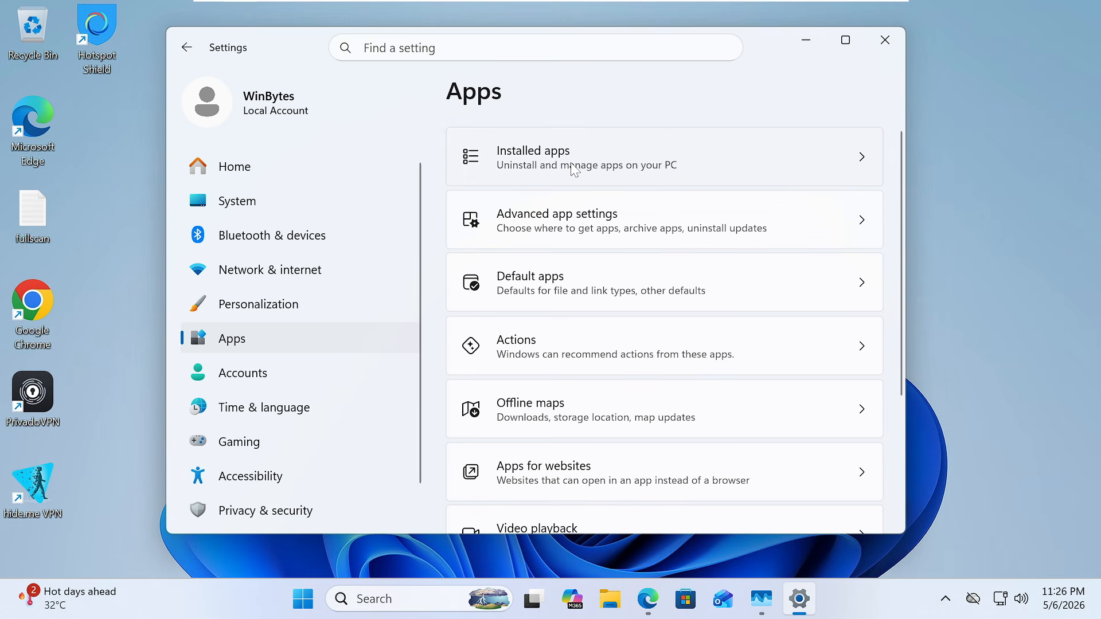
click(570, 163)
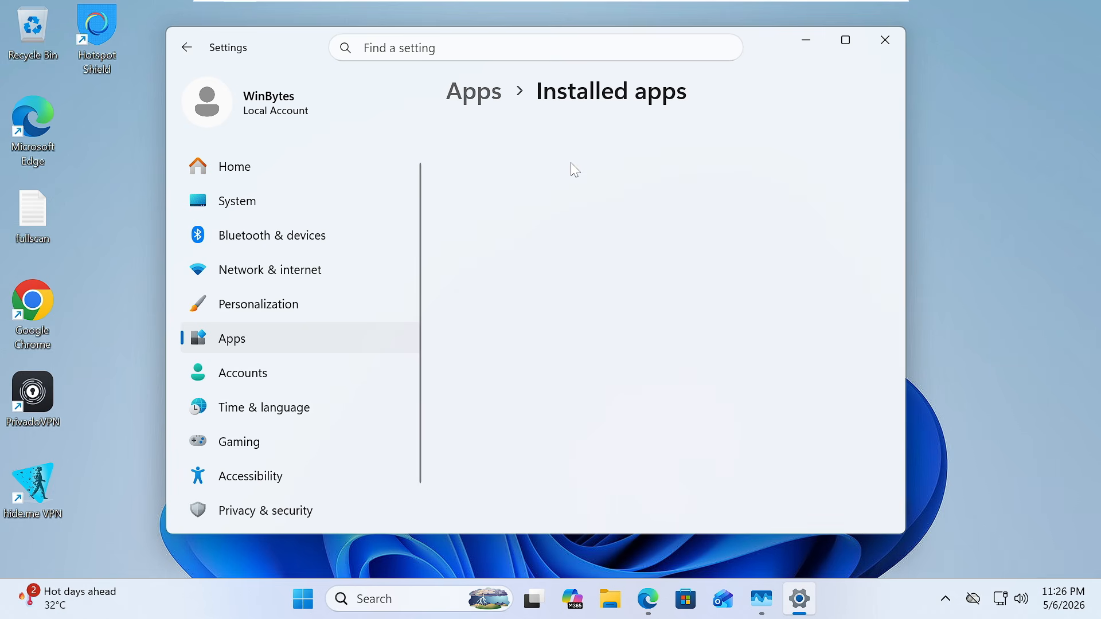
Examine the whole list of installed apps for unneeded programs, then minimize Settings.
scroll(565, 336, down, 3)
scroll(565, 335, down, 10)
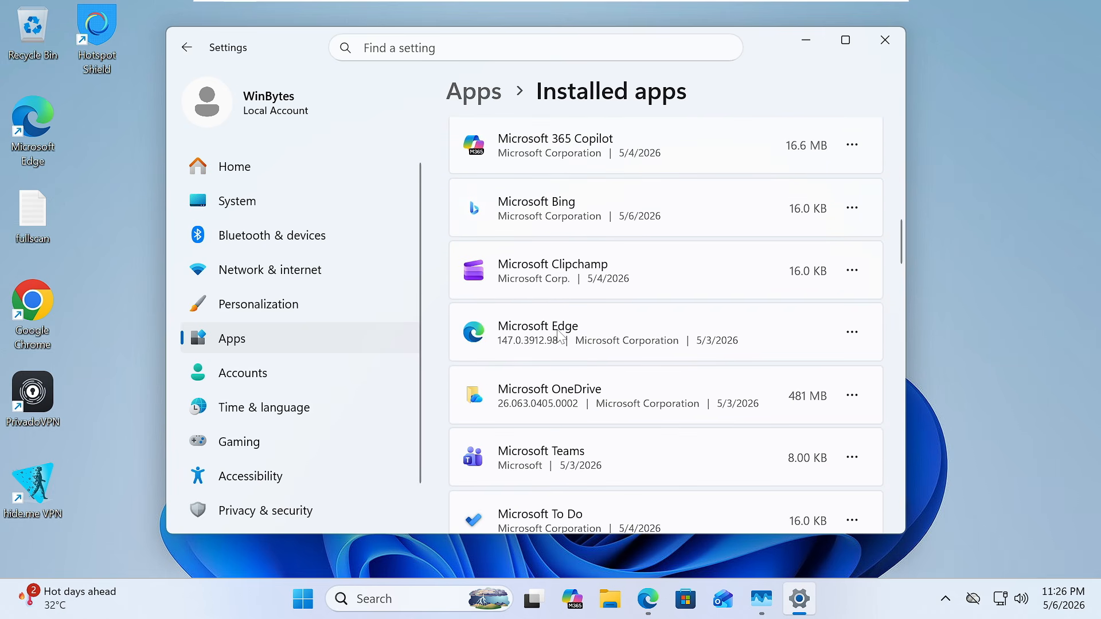
scroll(560, 337, down, 4)
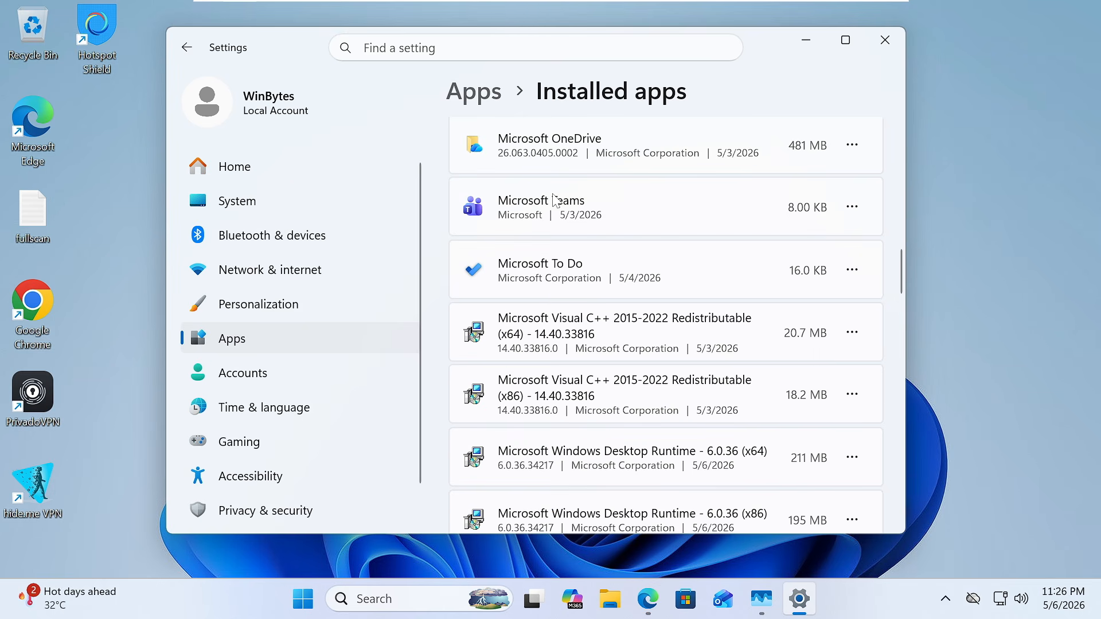
scroll(547, 231, down, 5)
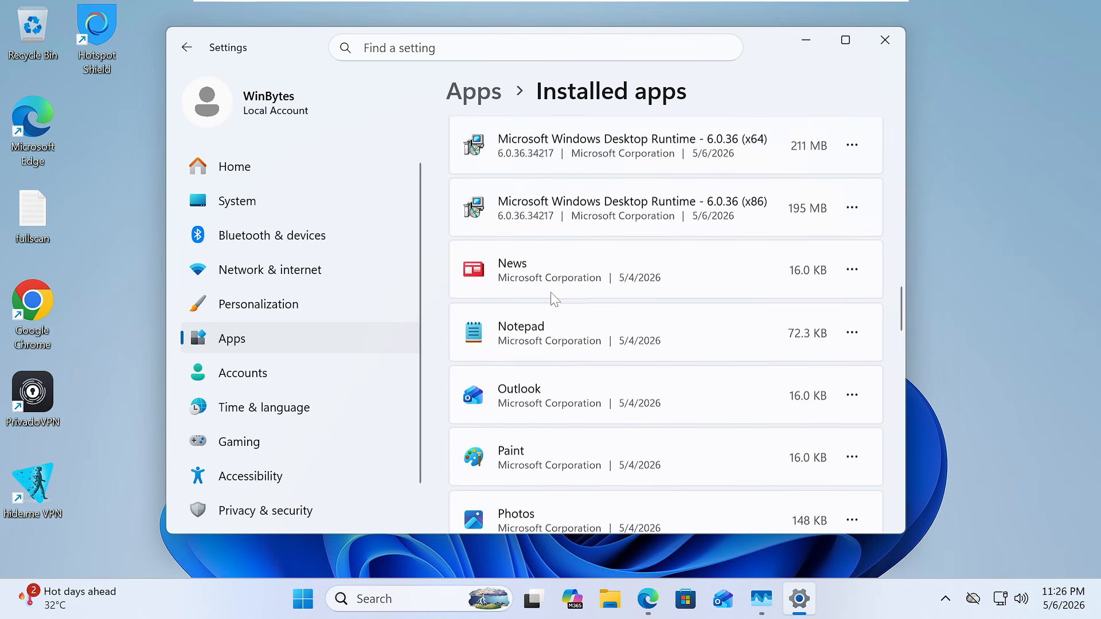
scroll(545, 287, down, 2)
scroll(551, 287, down, 10)
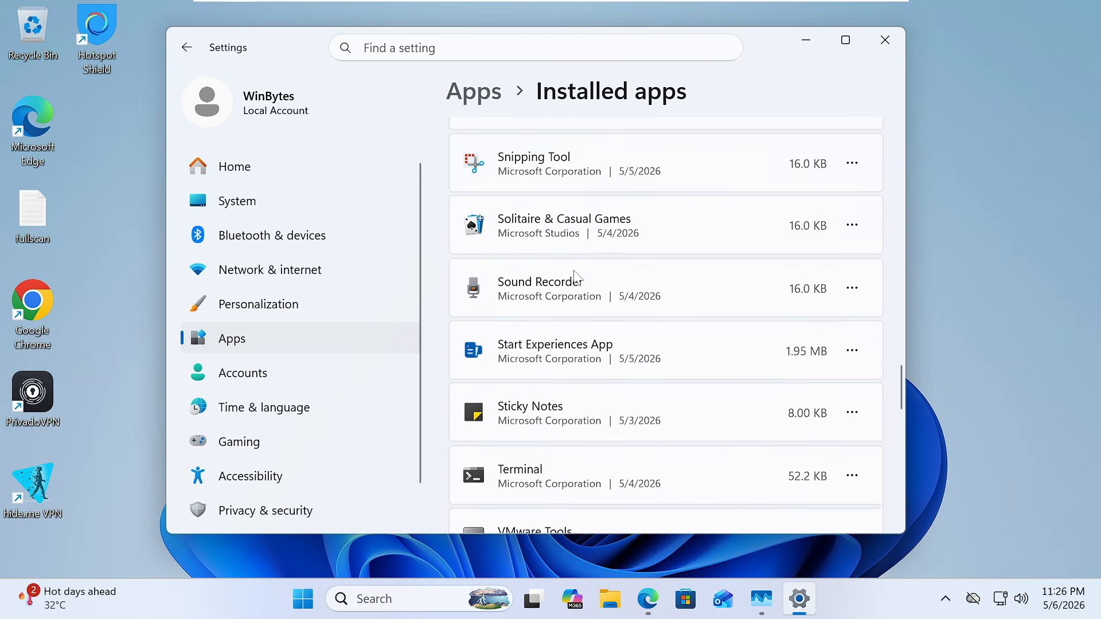
scroll(567, 283, down, 6)
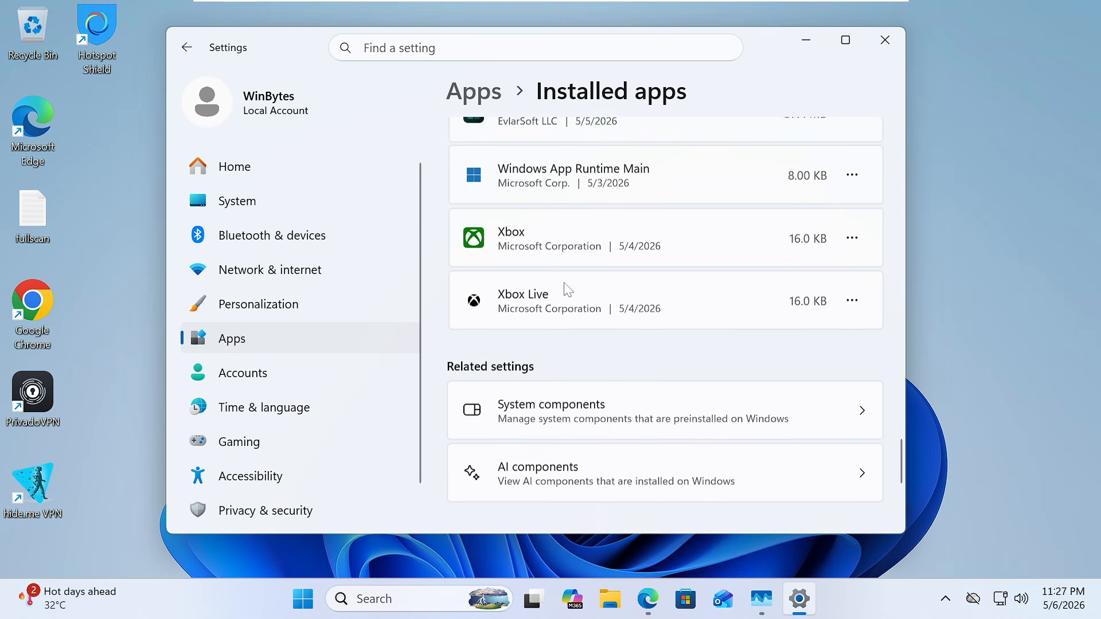
scroll(580, 298, up, 10)
scroll(592, 310, up, 12)
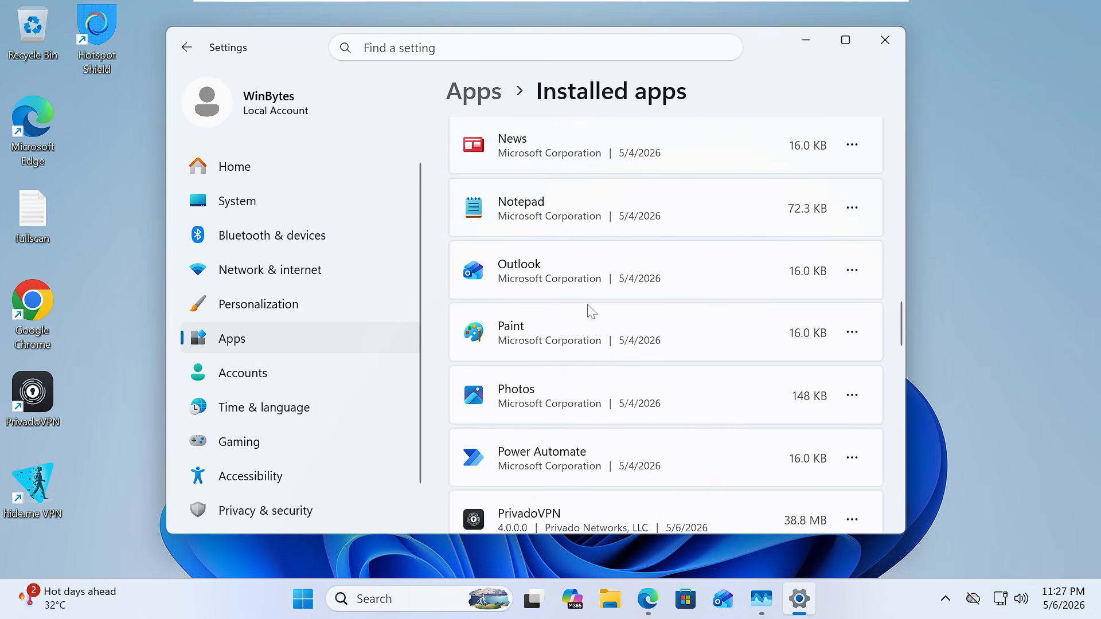
scroll(592, 310, up, 12)
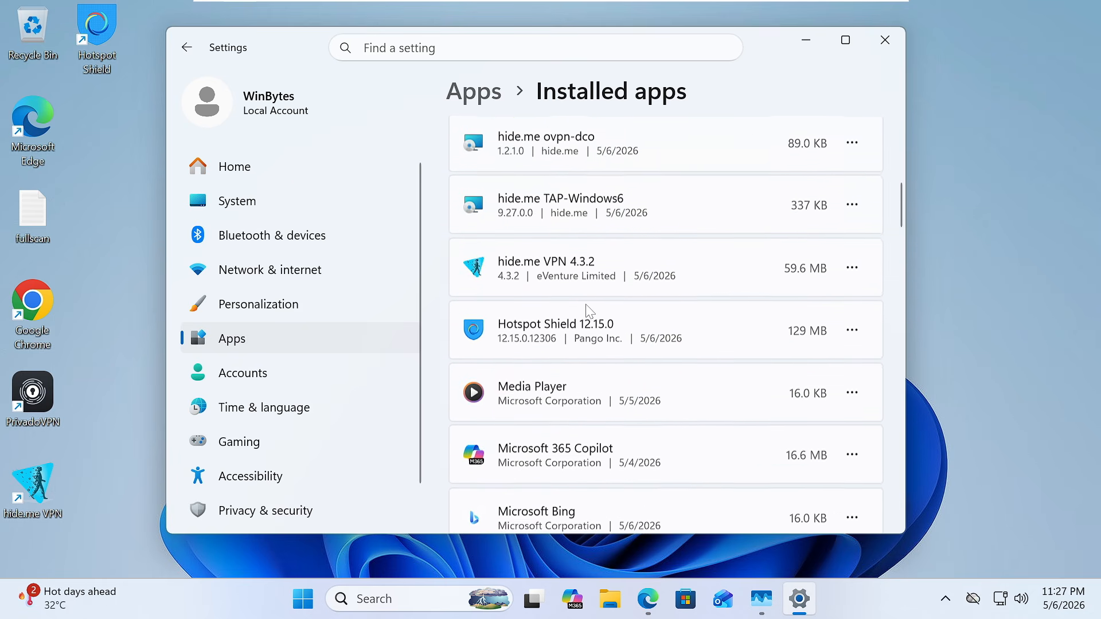
scroll(586, 310, up, 5)
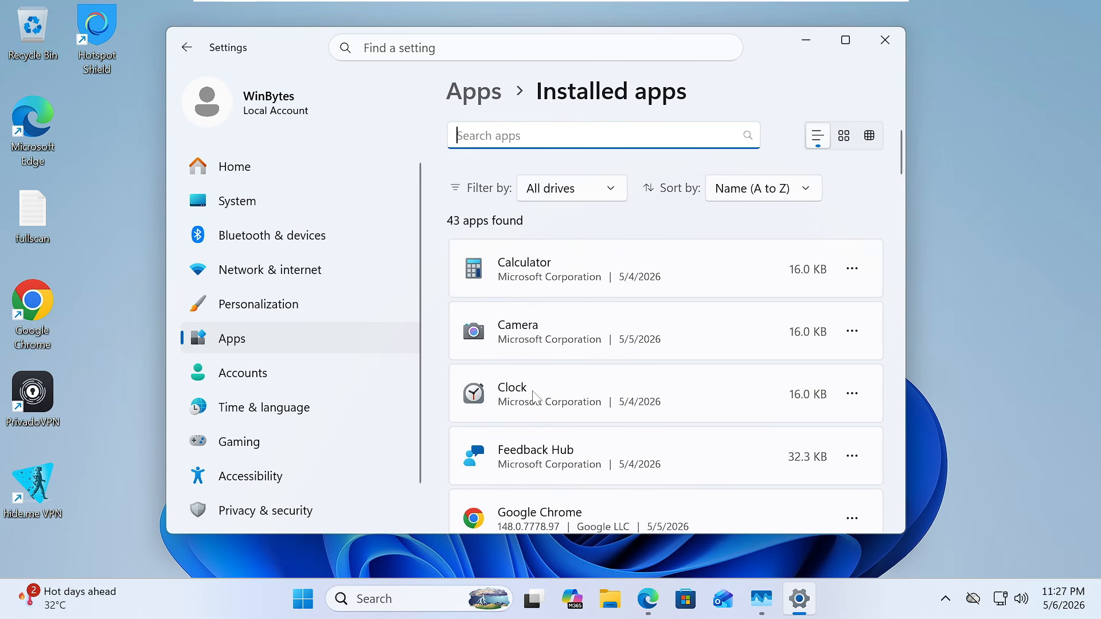
click(800, 45)
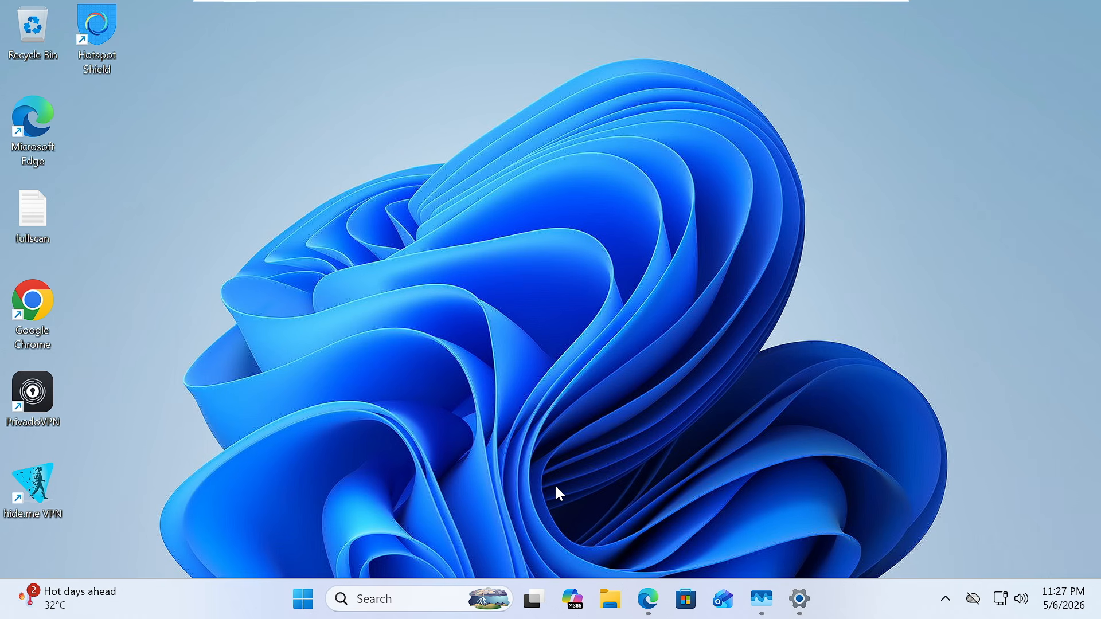
Switch to Microsoft Edge, search for "revo uninstaller" and download Revo Uninstaller Free from its official site.
click(650, 600)
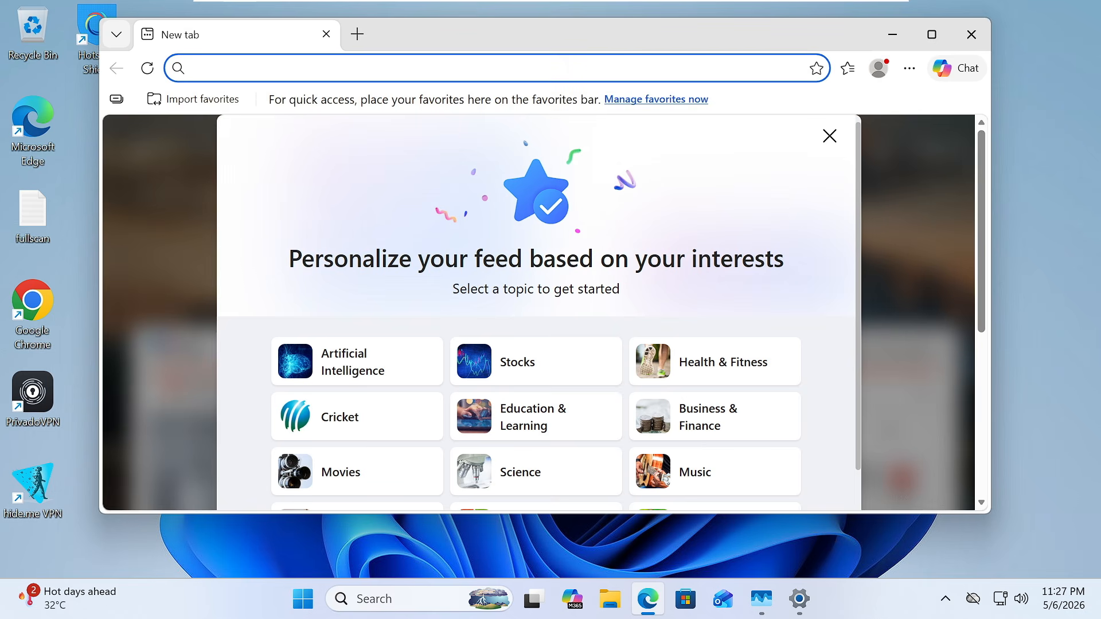
click(496, 68)
text(revo uninstaller)
key(Return)
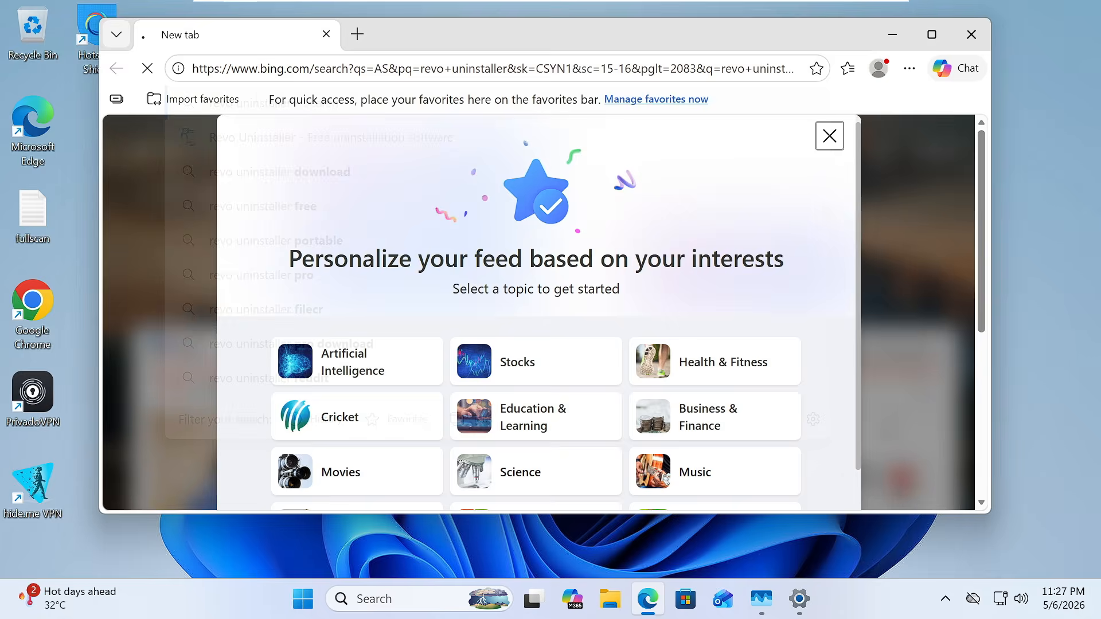
click(269, 267)
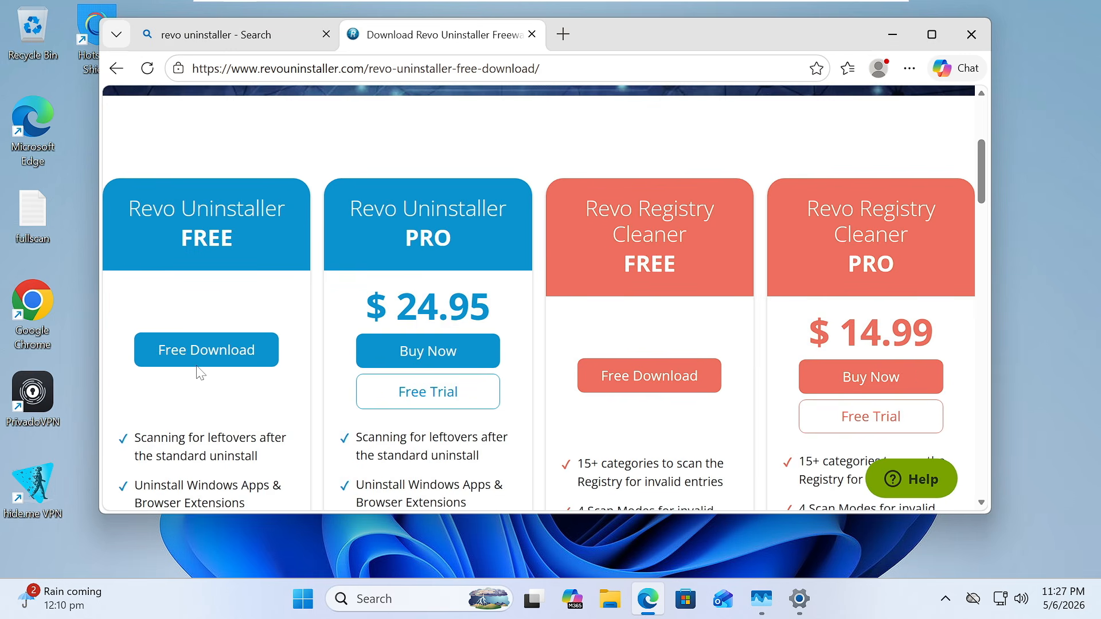
click(199, 361)
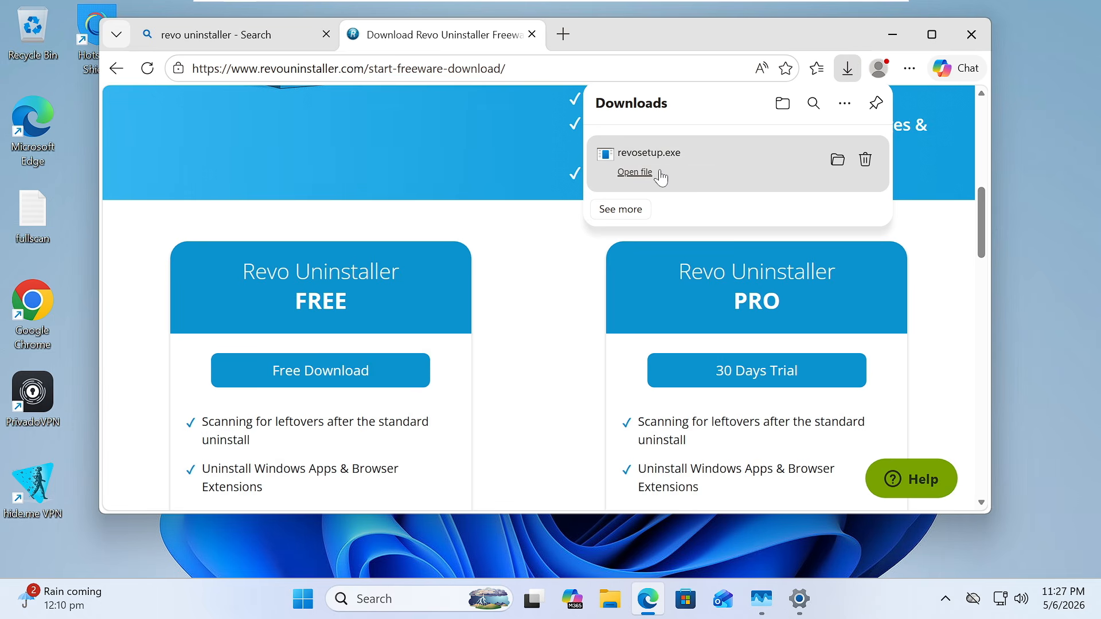
Install Revo Uninstaller from revosetup.exe, allowing system changes, with English as setup language, and launch it on completion.
click(659, 172)
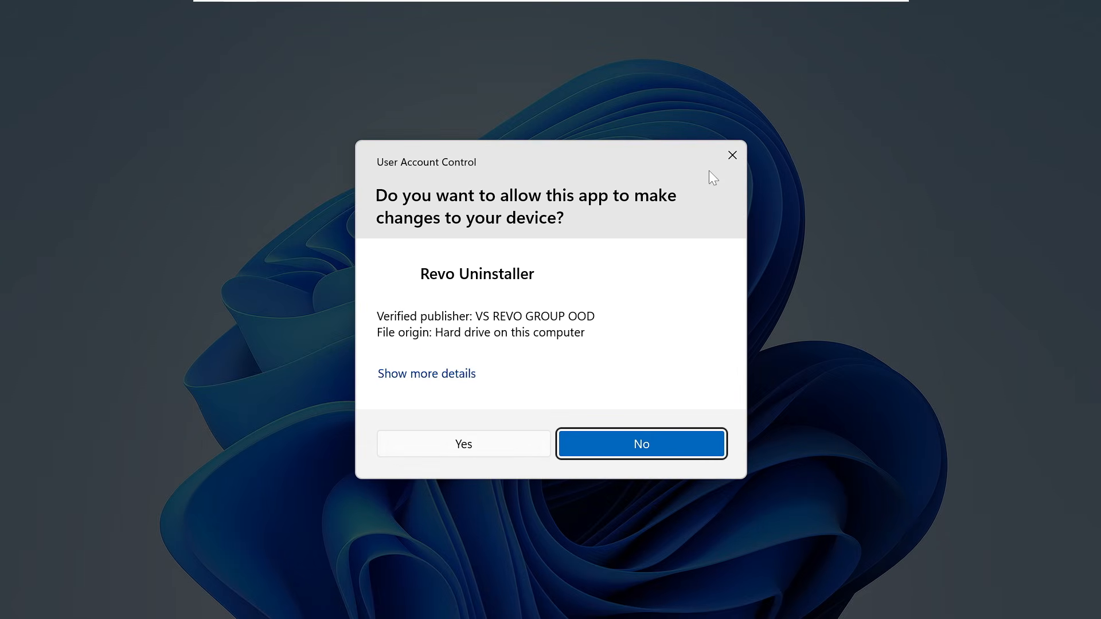
click(464, 445)
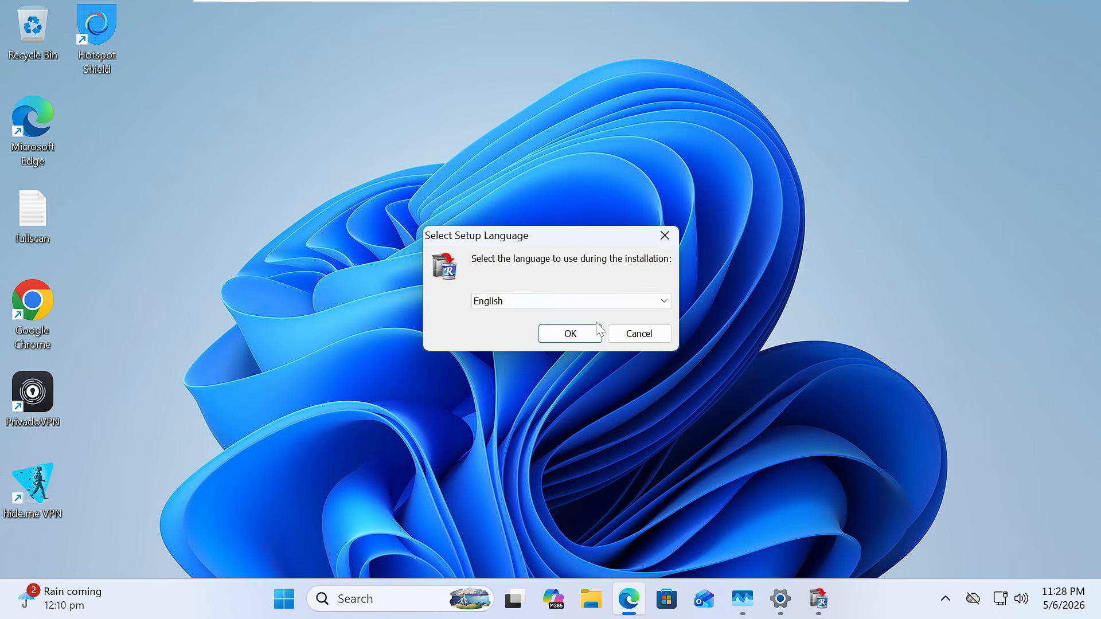
click(593, 333)
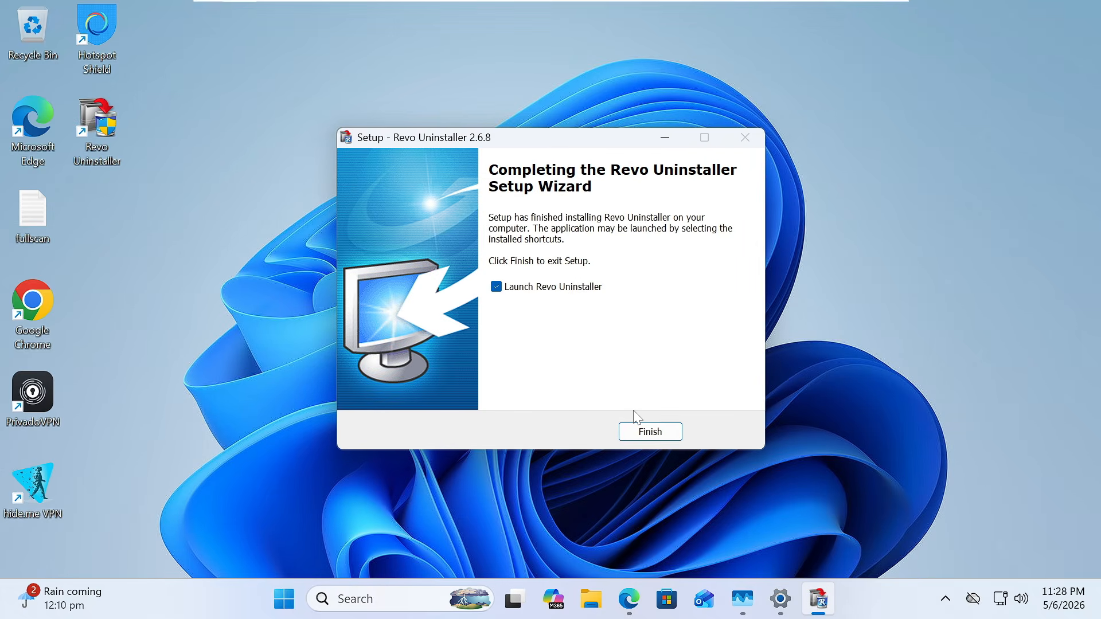
click(651, 432)
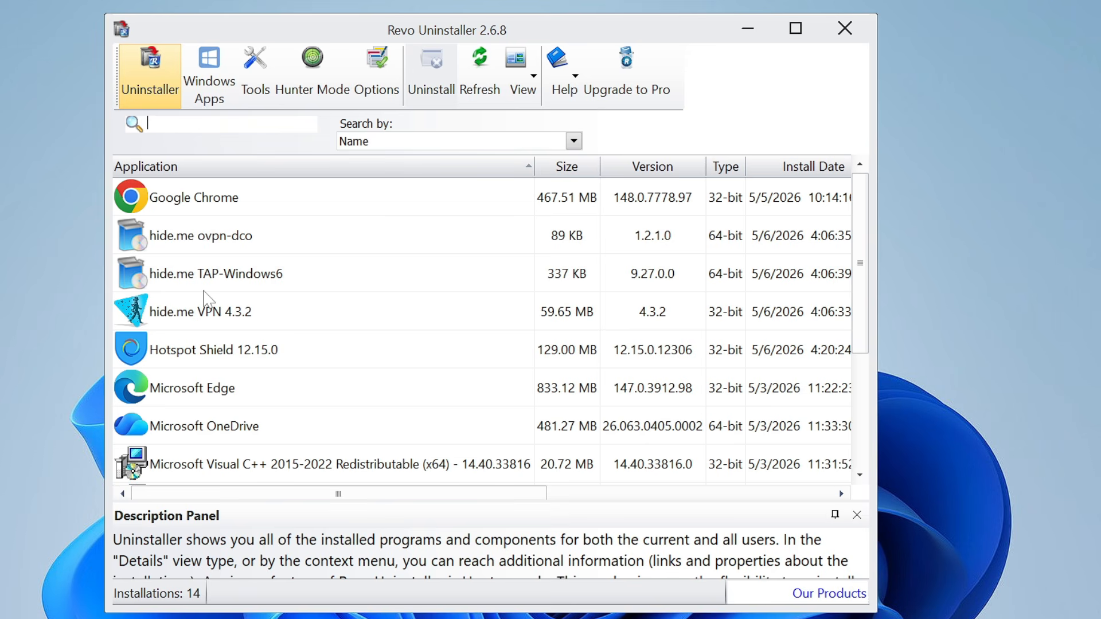
Uninstall hide.me TAP-Windows6 in Revo Uninstaller without making a System Restore Point.
scroll(209, 296, down, 1)
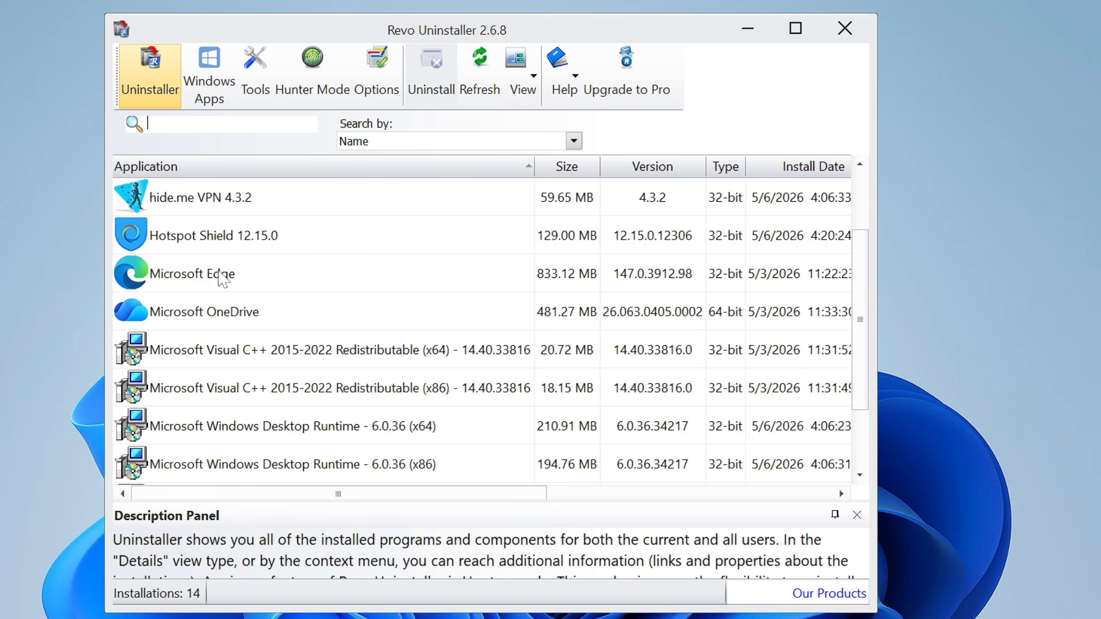
scroll(247, 280, up, 1)
click(244, 278)
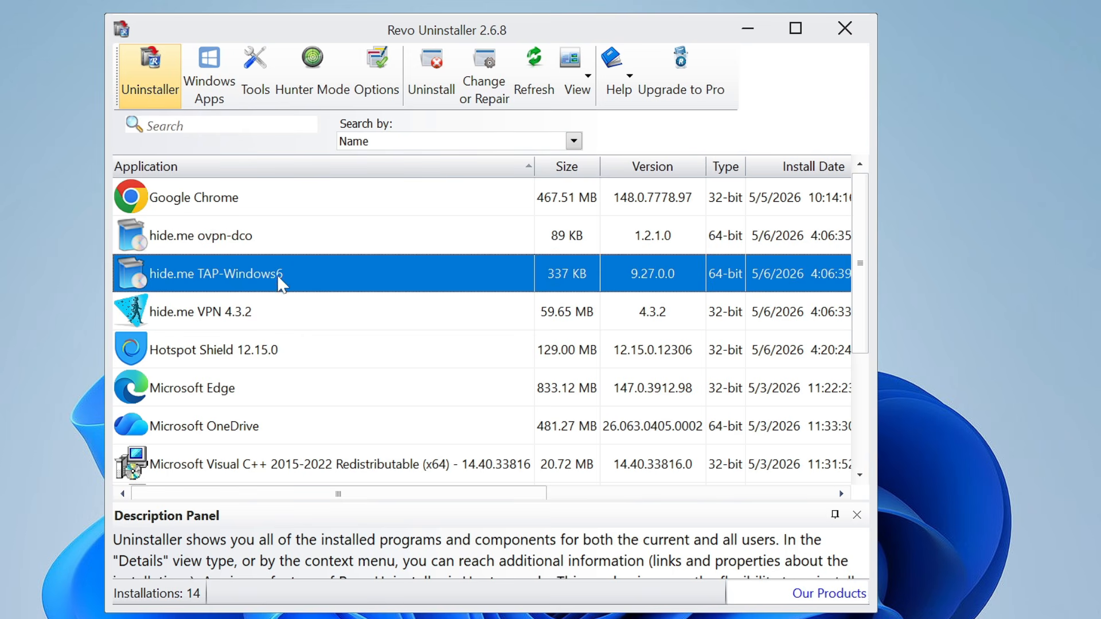
click(441, 93)
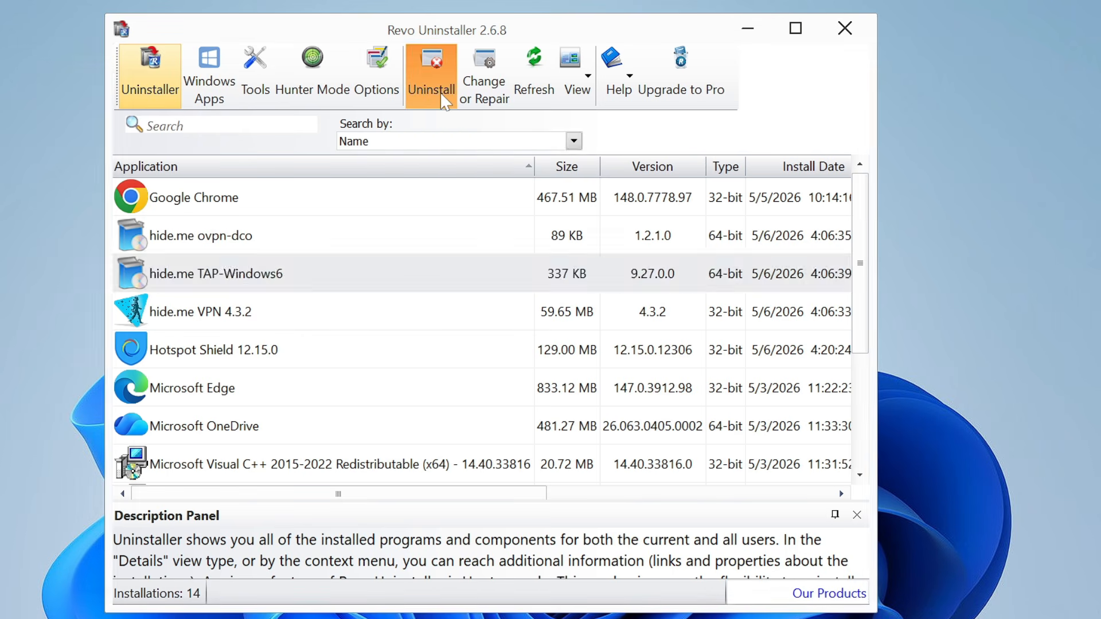
click(336, 436)
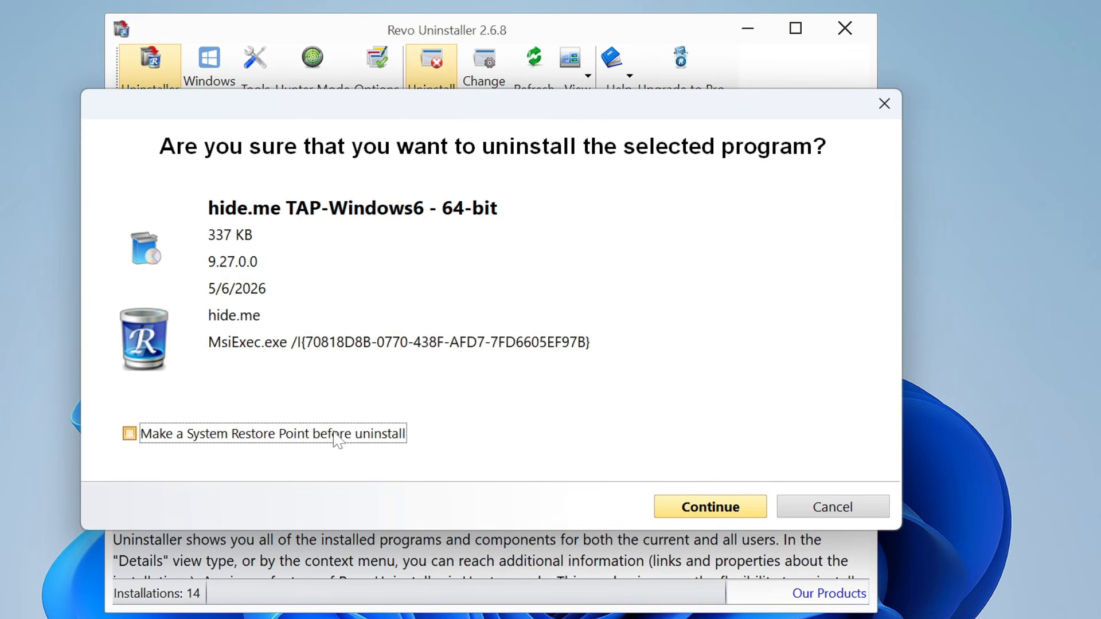
click(678, 504)
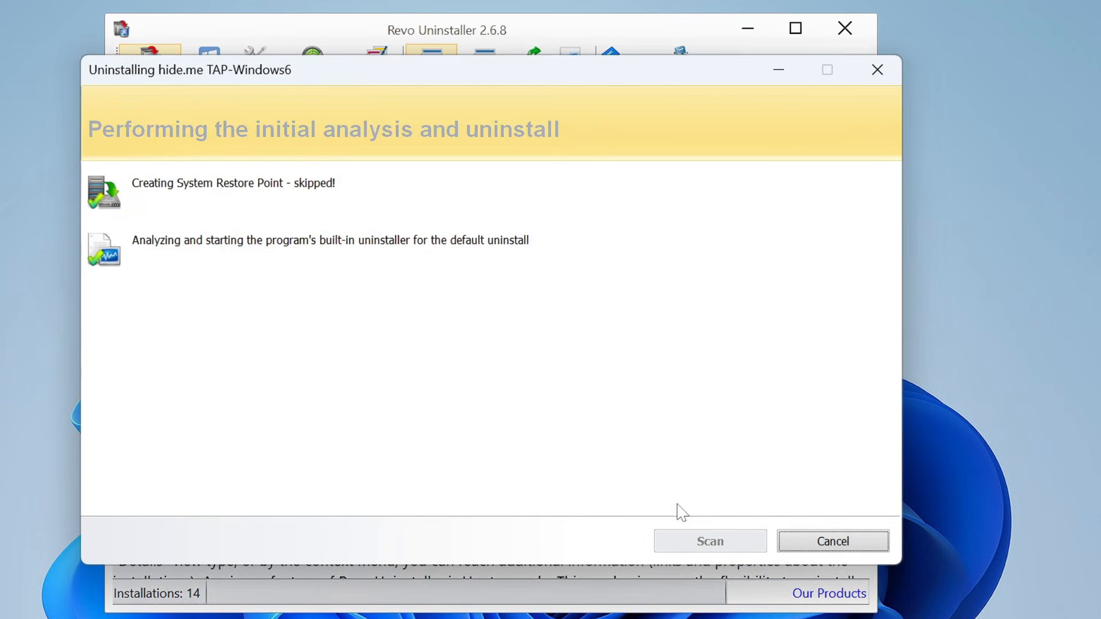
Scan for leftovers of hide.me TAP-Windows6 and delete all found registry items, files and folders.
click(707, 542)
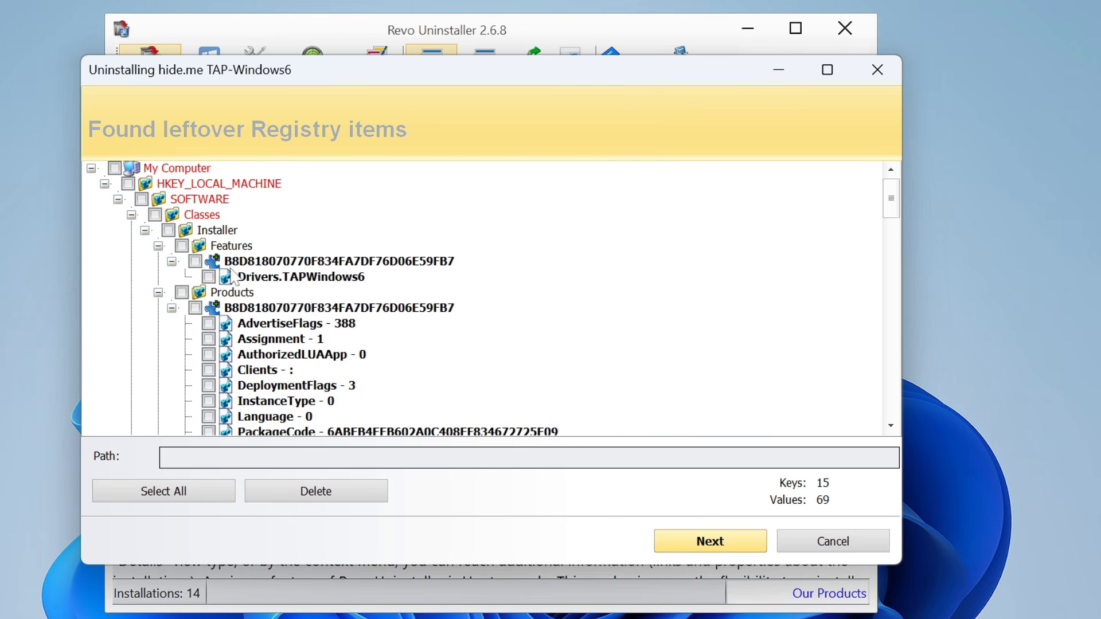
click(205, 489)
click(290, 493)
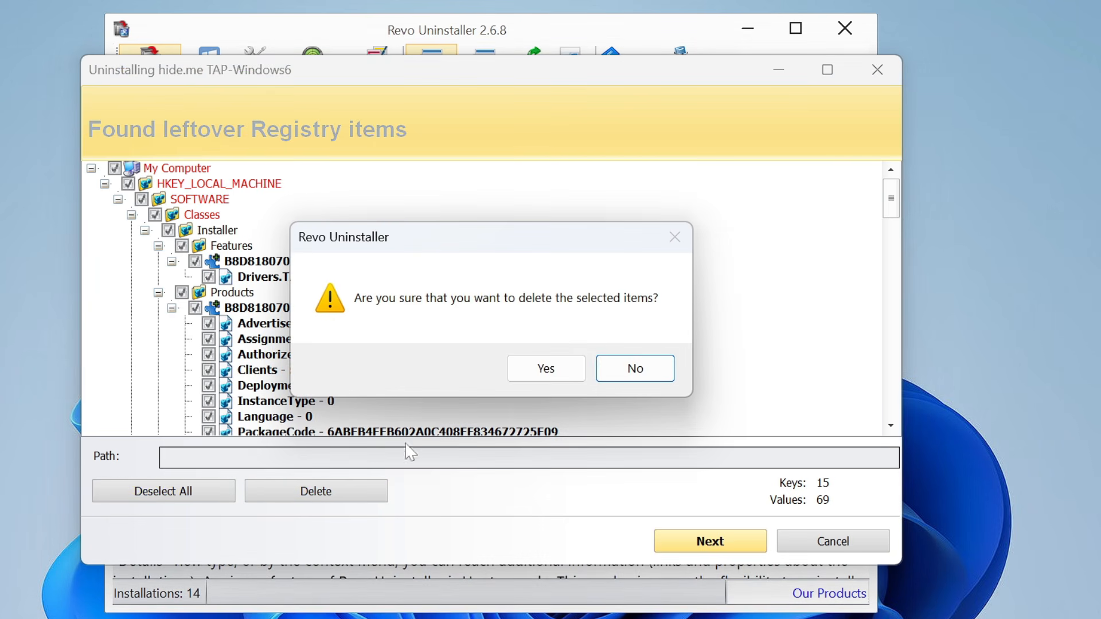
click(542, 371)
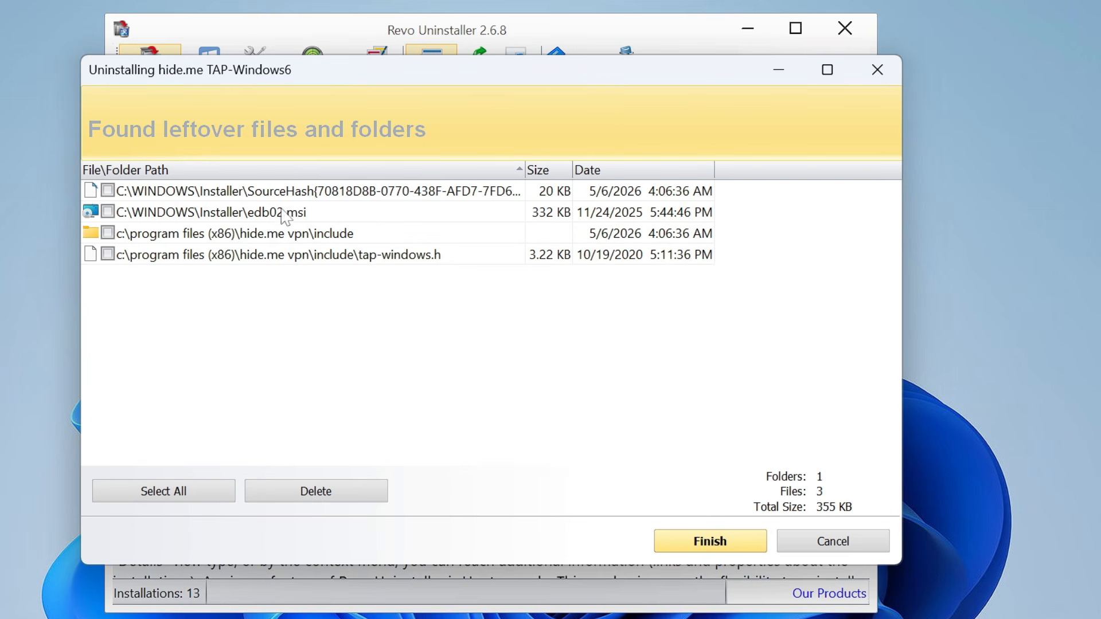
click(193, 495)
click(330, 494)
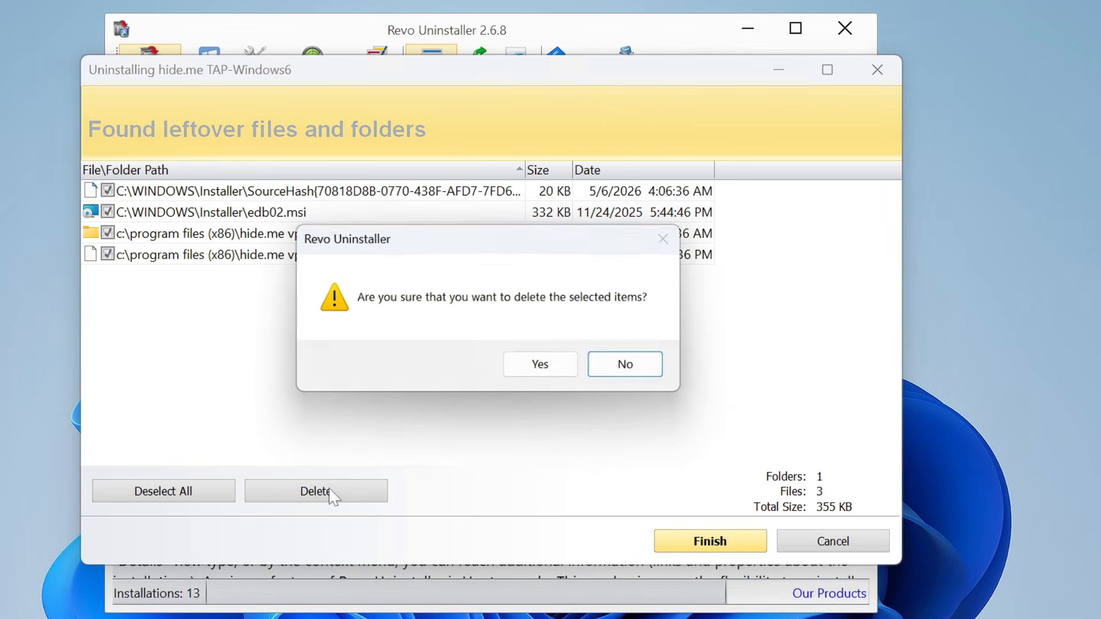
click(545, 367)
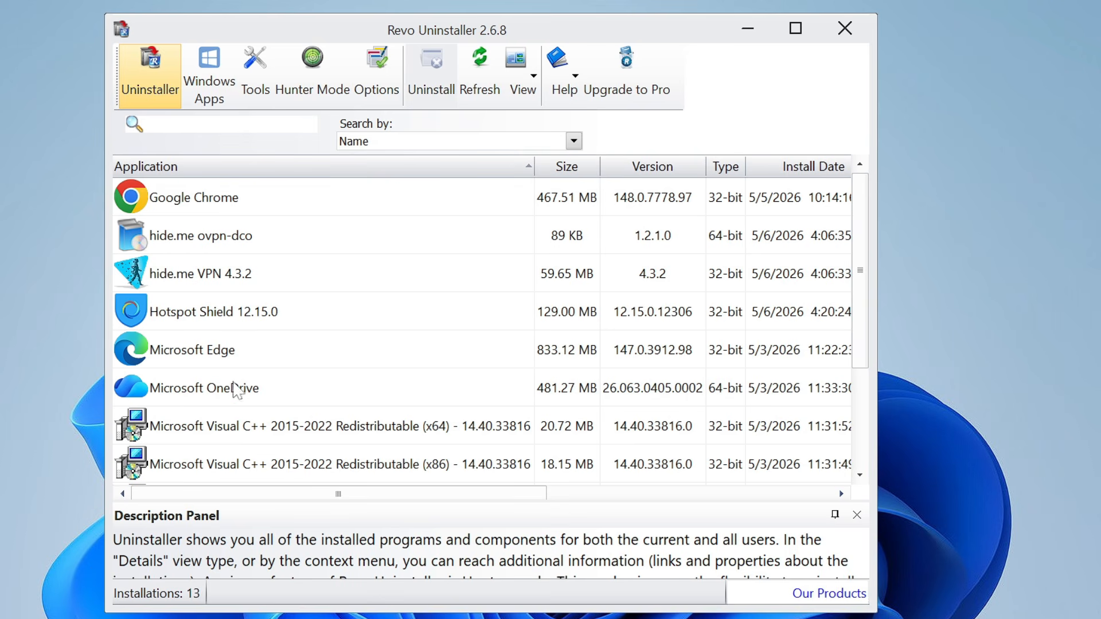
Uninstall Microsoft Clipchamp from the Windows apps without making a System Restore Point.
scroll(238, 407, down, 2)
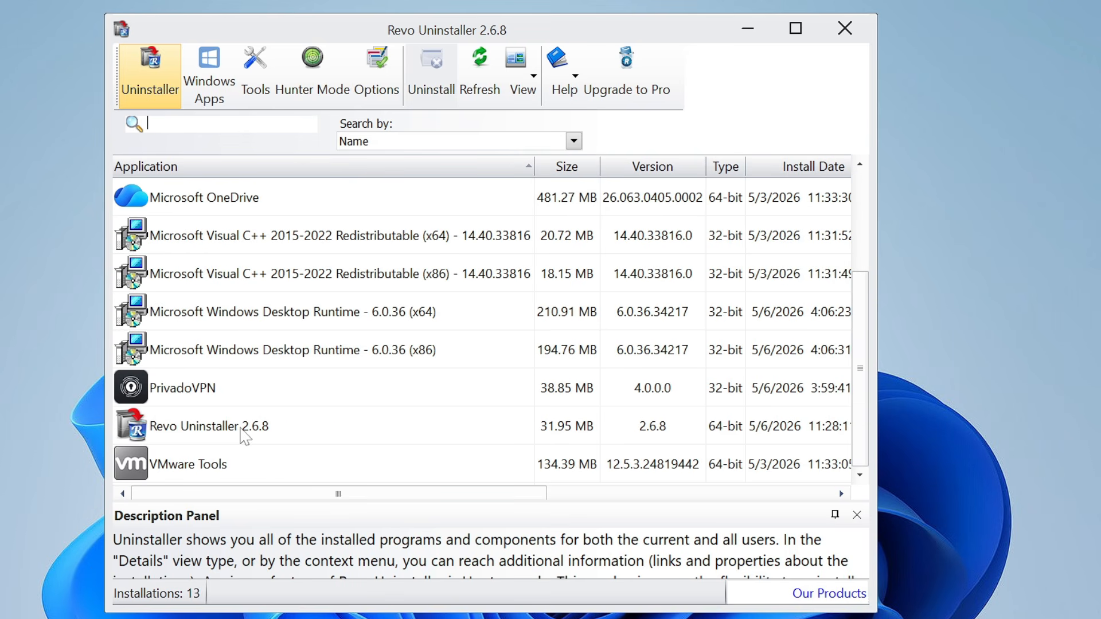
scroll(248, 412, up, 2)
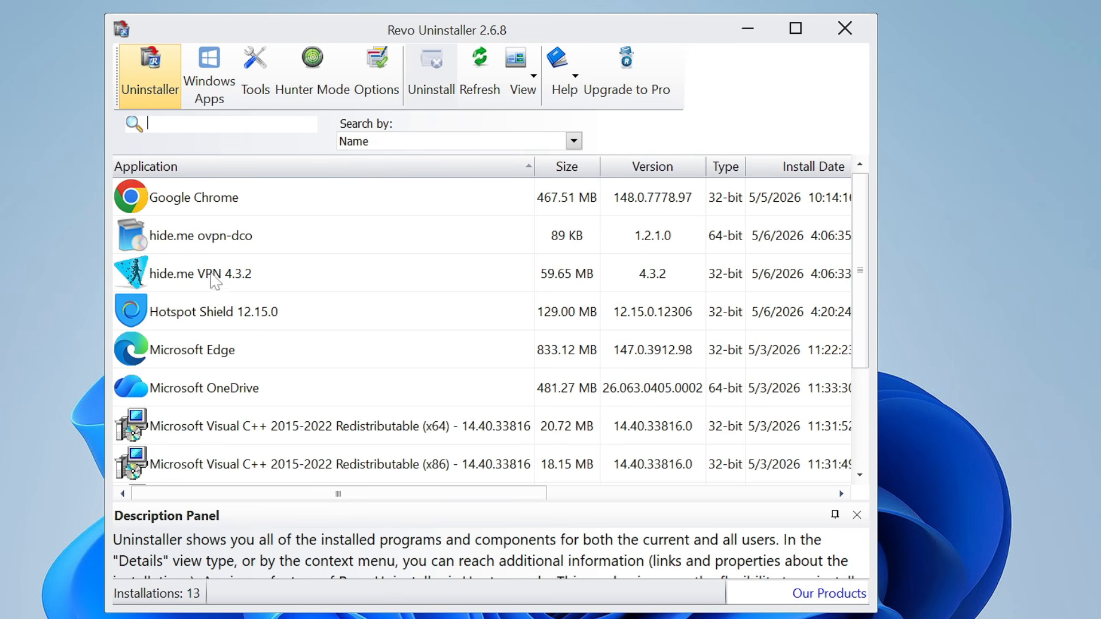
click(227, 70)
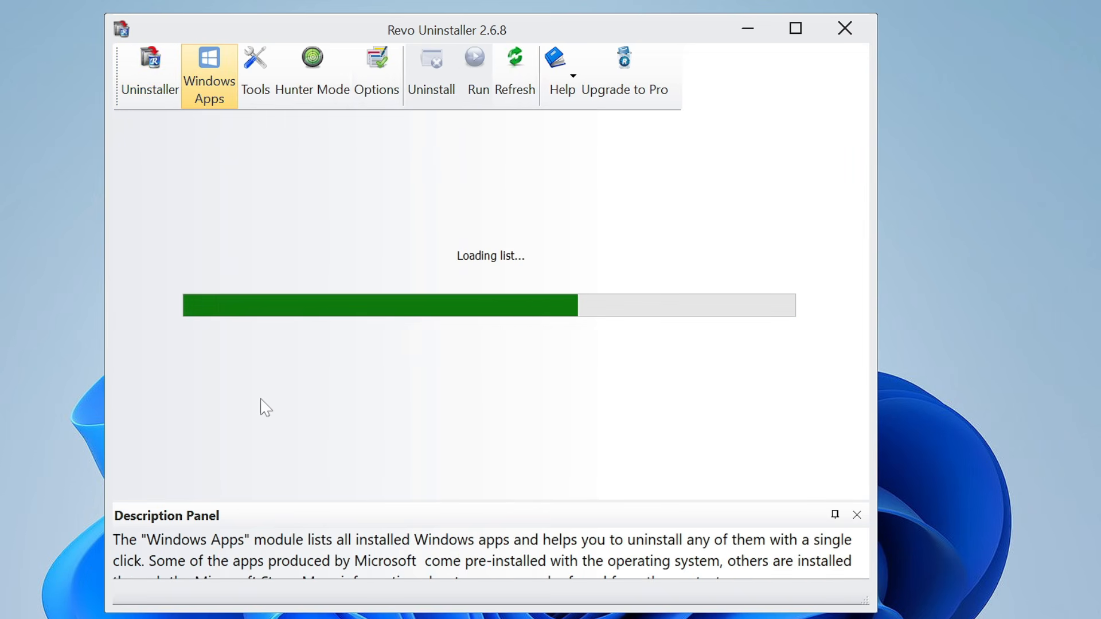
scroll(261, 399, down, 3)
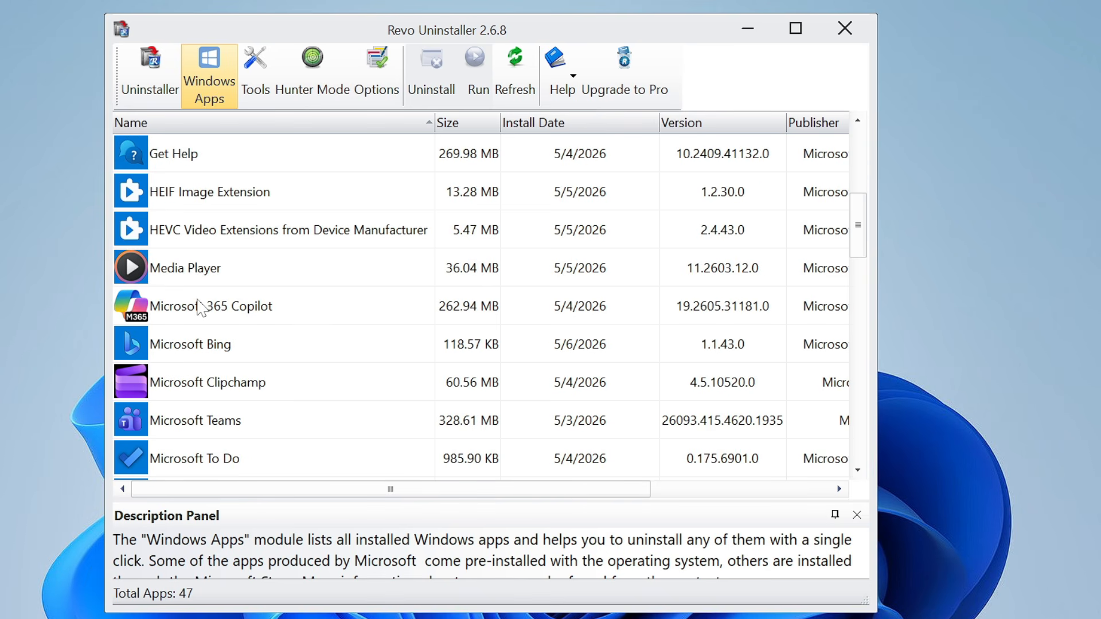
click(216, 371)
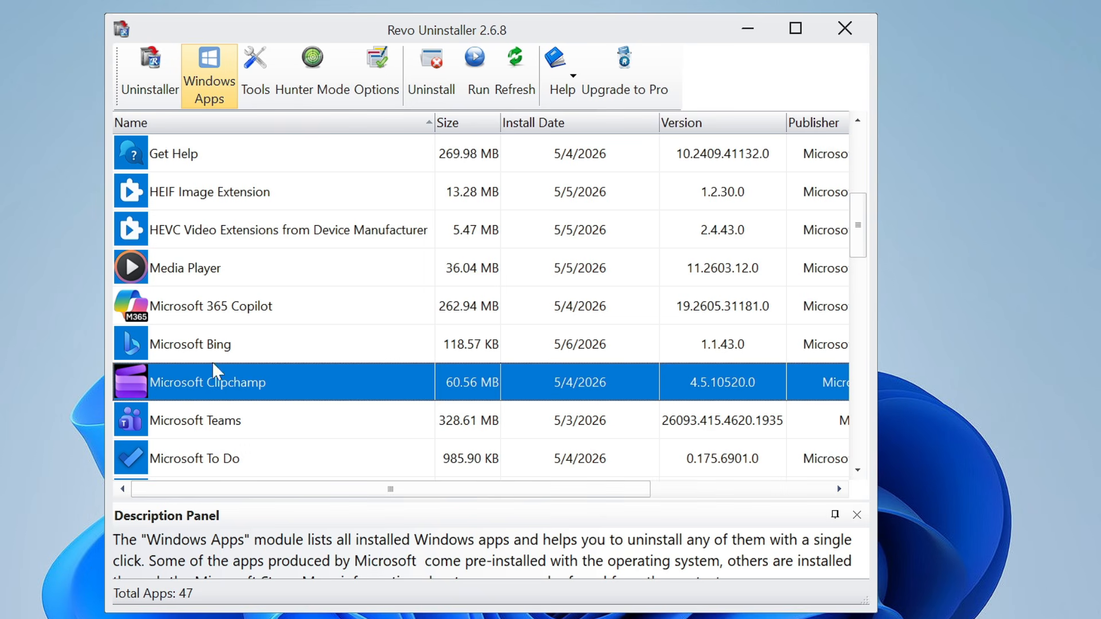
click(432, 85)
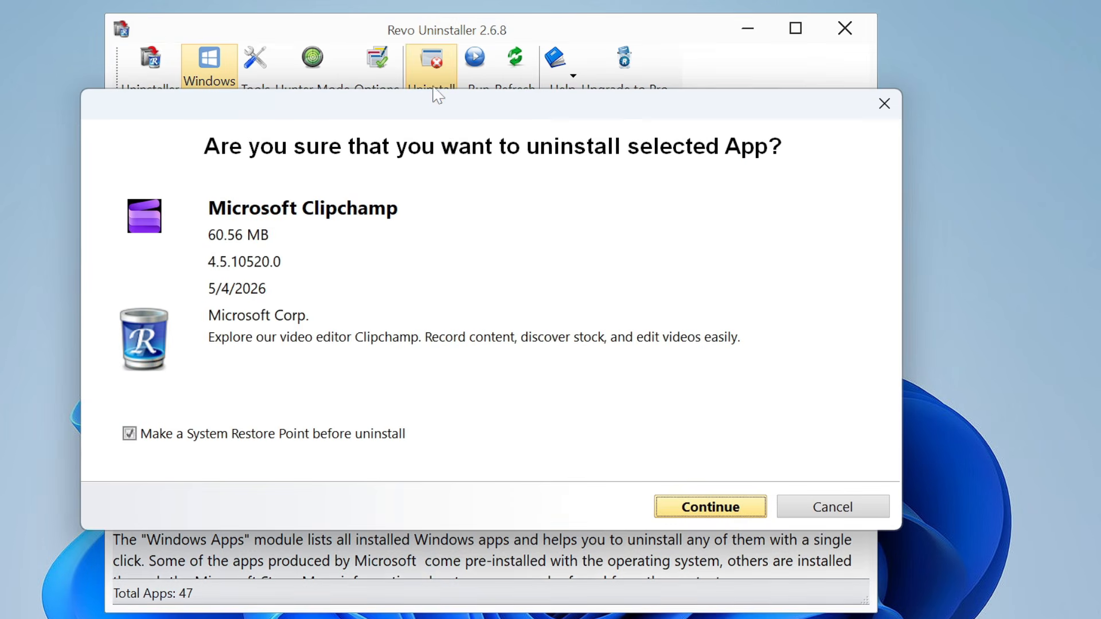
click(378, 439)
click(689, 508)
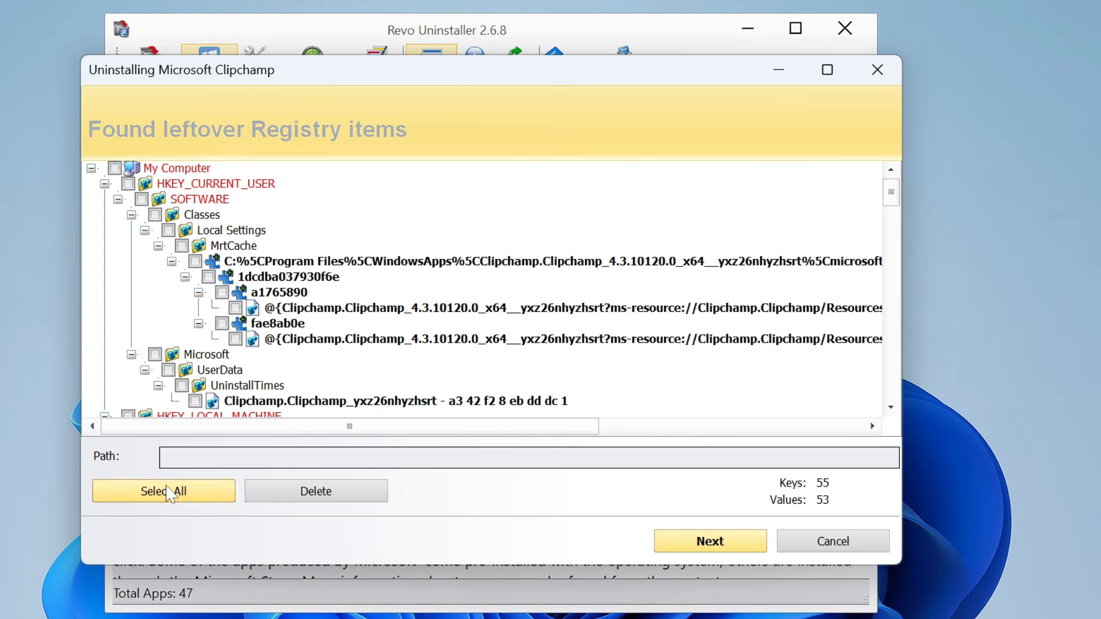
Delete all leftover registry items, files and folders of Microsoft Clipchamp.
click(166, 492)
click(312, 493)
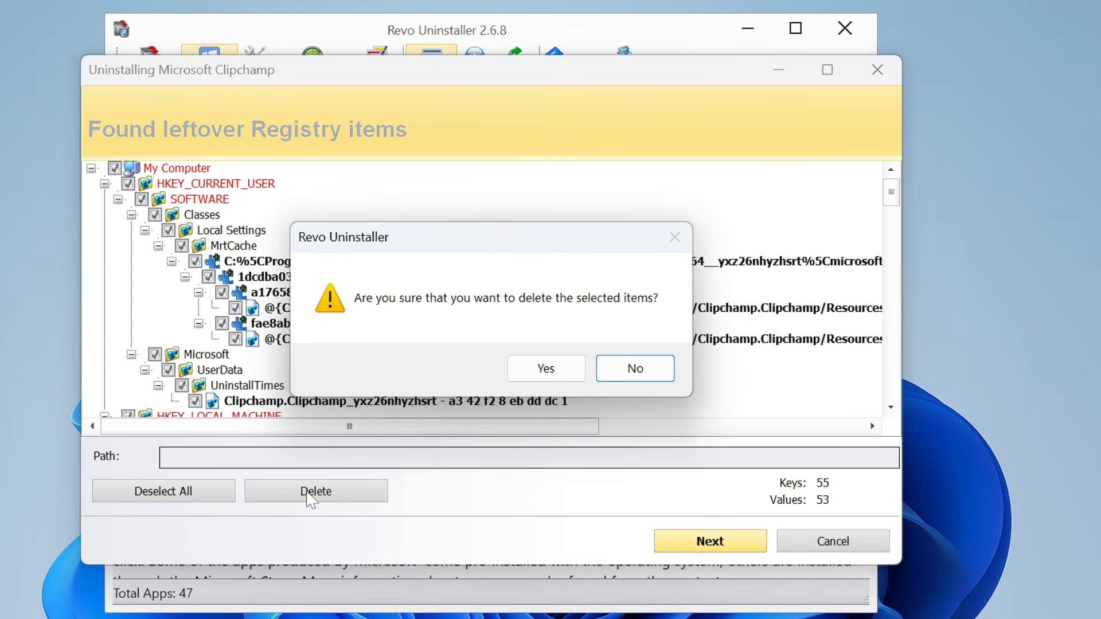
click(534, 372)
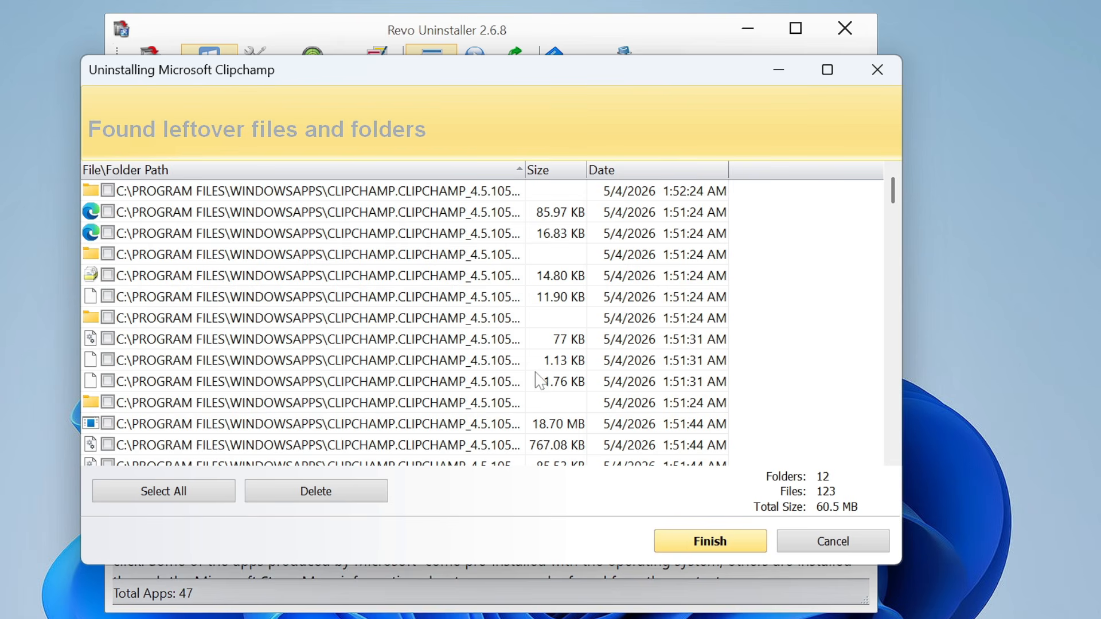
click(217, 493)
click(320, 495)
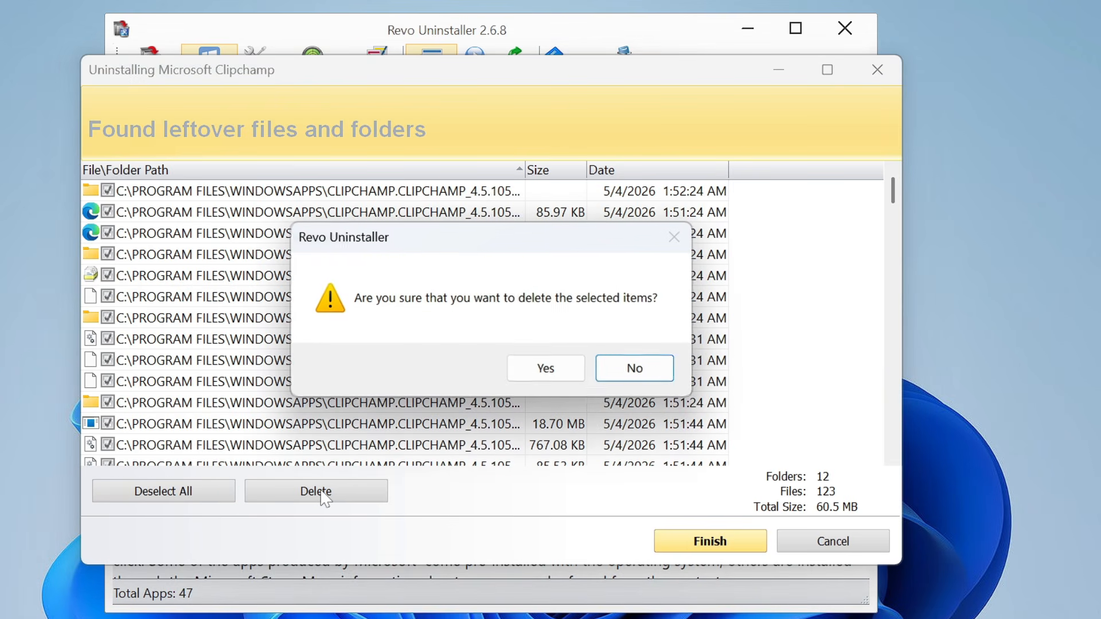
click(523, 377)
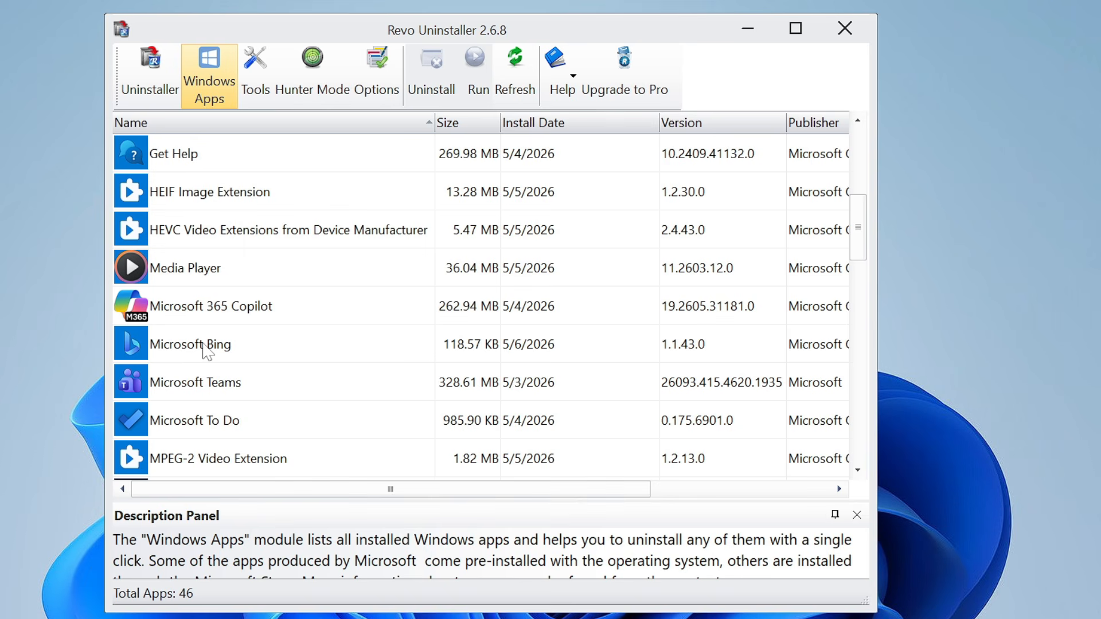
Remove Microsoft Bing from the Windows apps, then close Revo Uninstaller.
scroll(252, 403, down, 1)
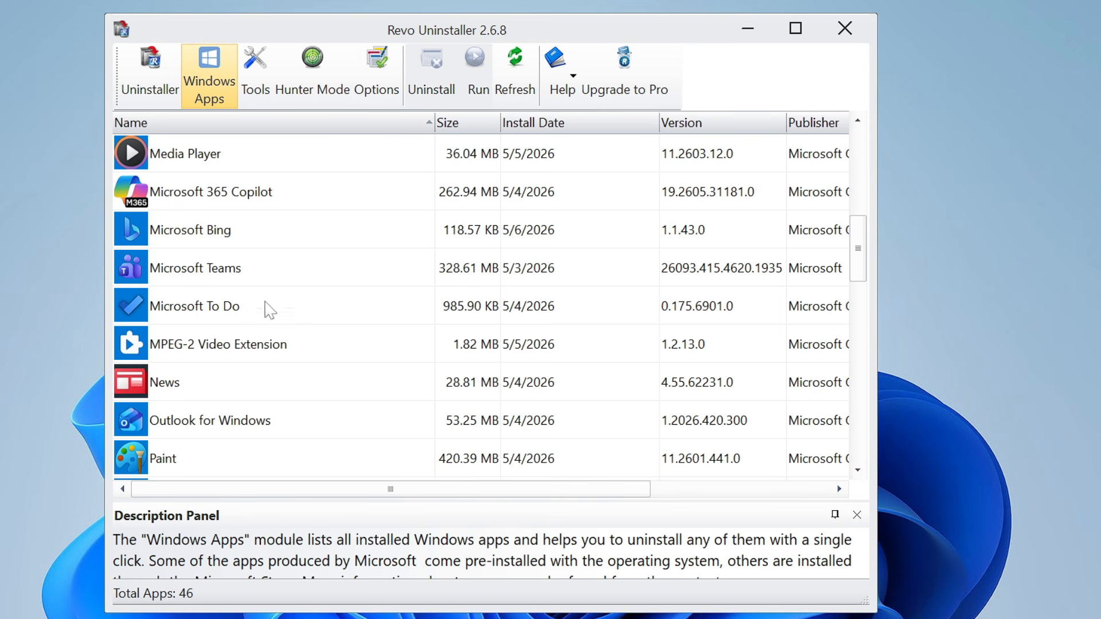
click(218, 235)
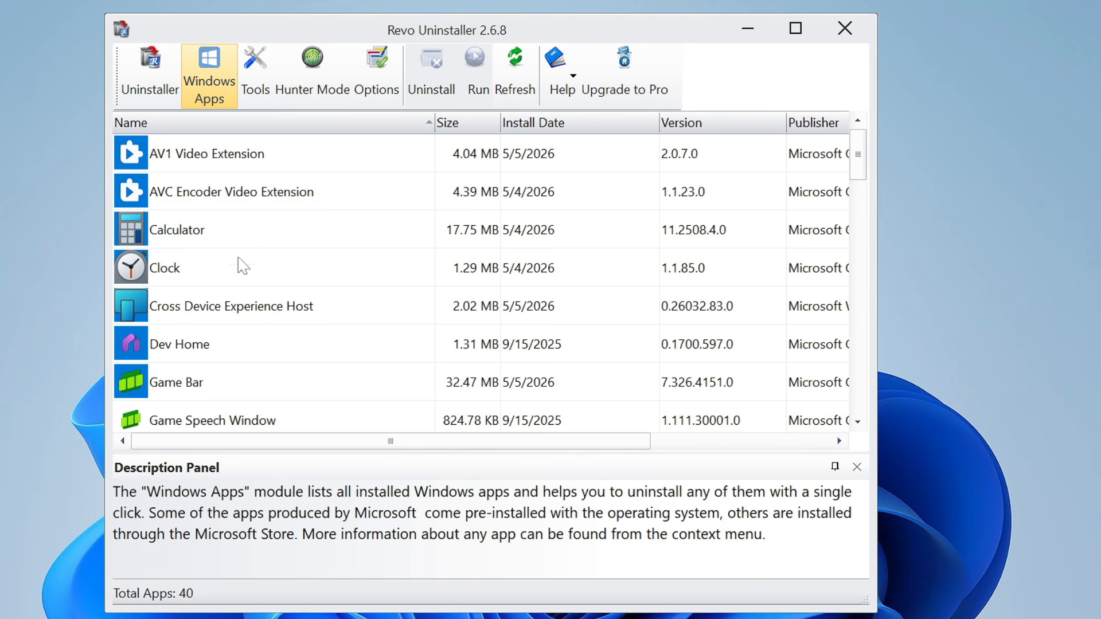
scroll(247, 266, down, 2)
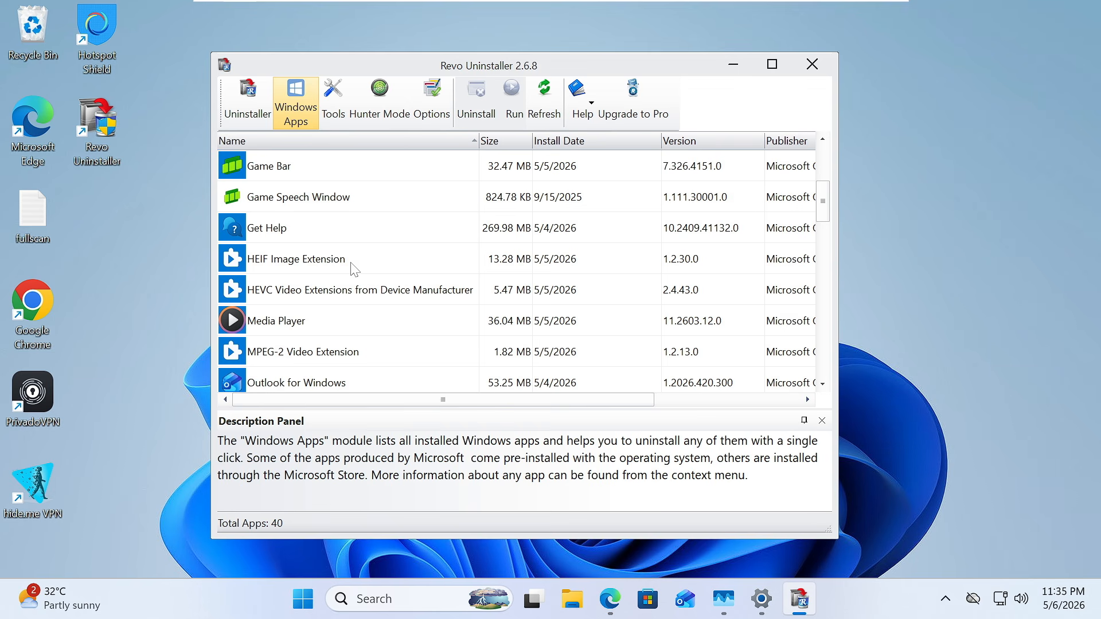
click(811, 65)
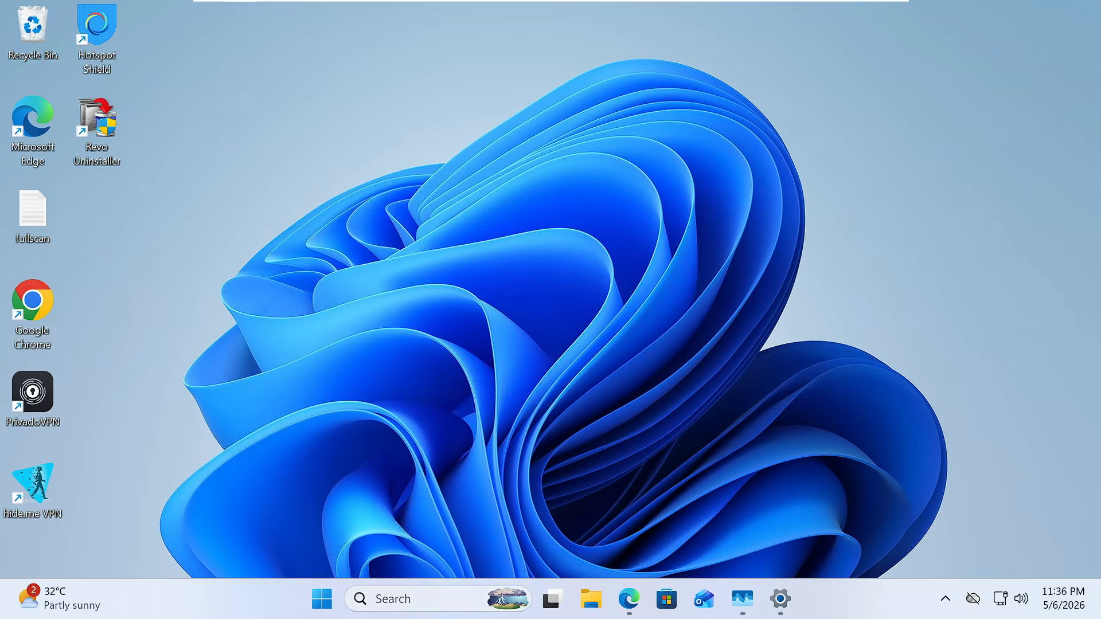
Search Windows for PowerShell and open Windows PowerShell as administrator, allowing it to make changes to the device.
click(401, 599)
text(powersh)
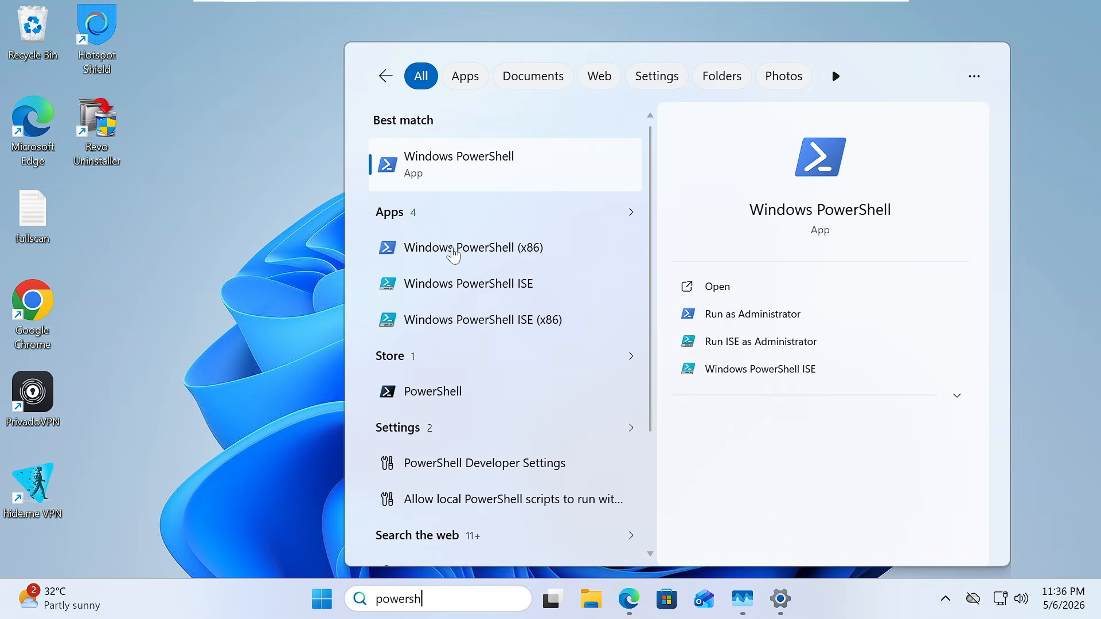
right_click(445, 167)
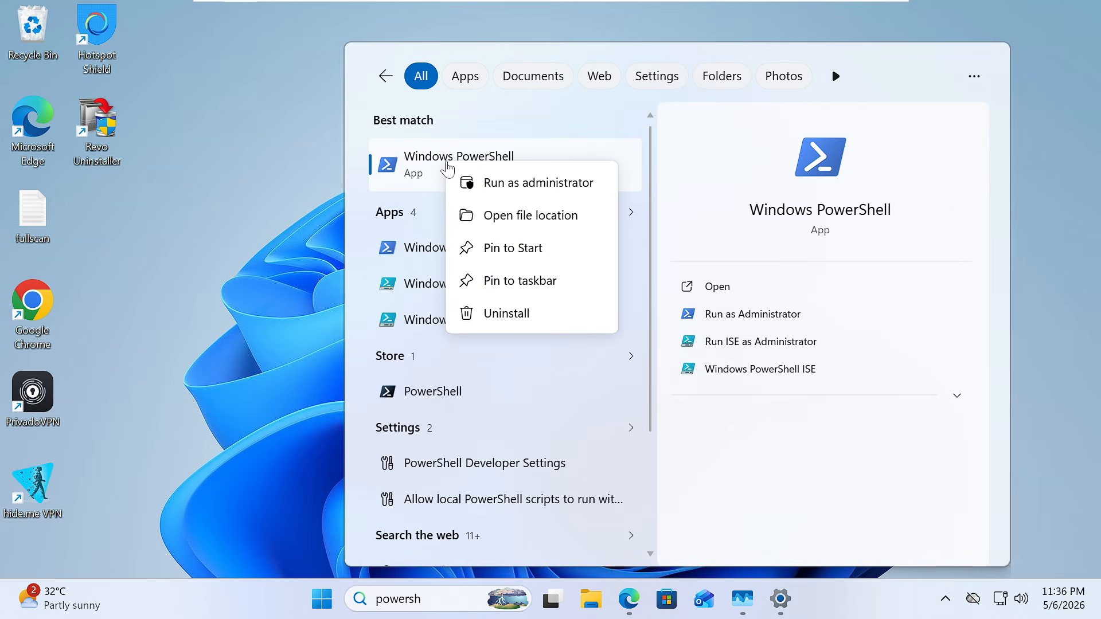
click(496, 183)
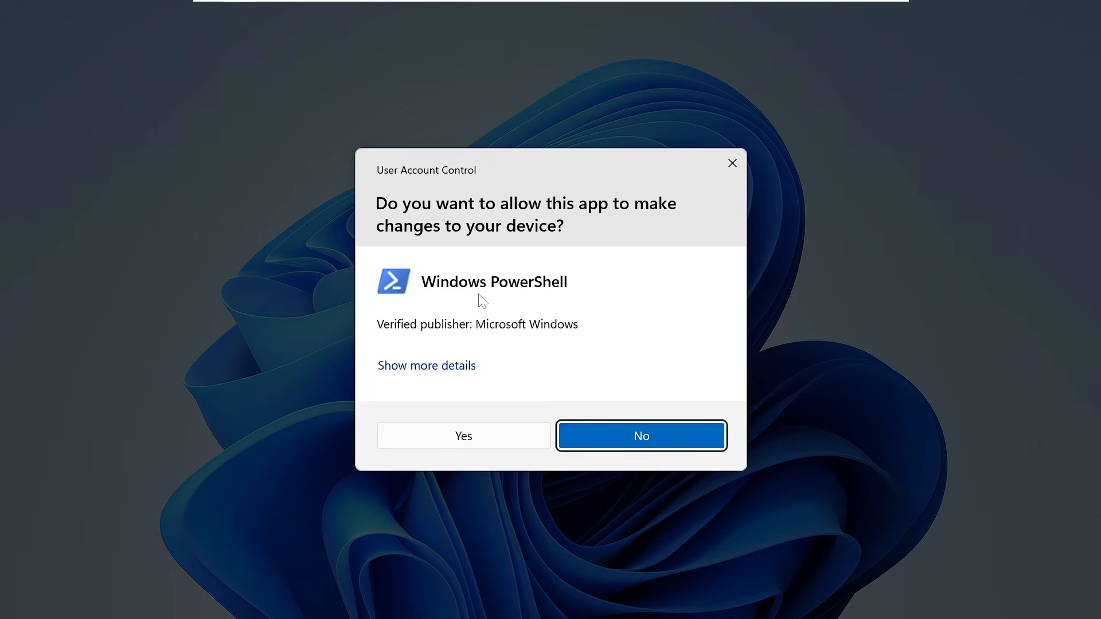
click(468, 437)
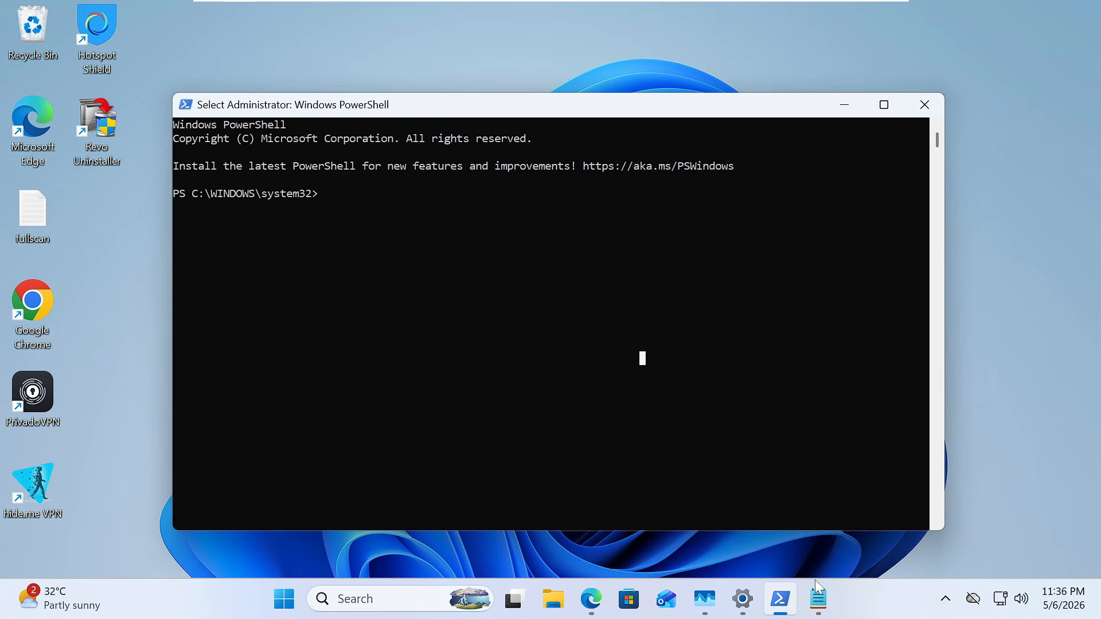
Copy the command "irm christitus.com/win | iex" from the open Notepad note and run it in the administrator PowerShell.
click(819, 598)
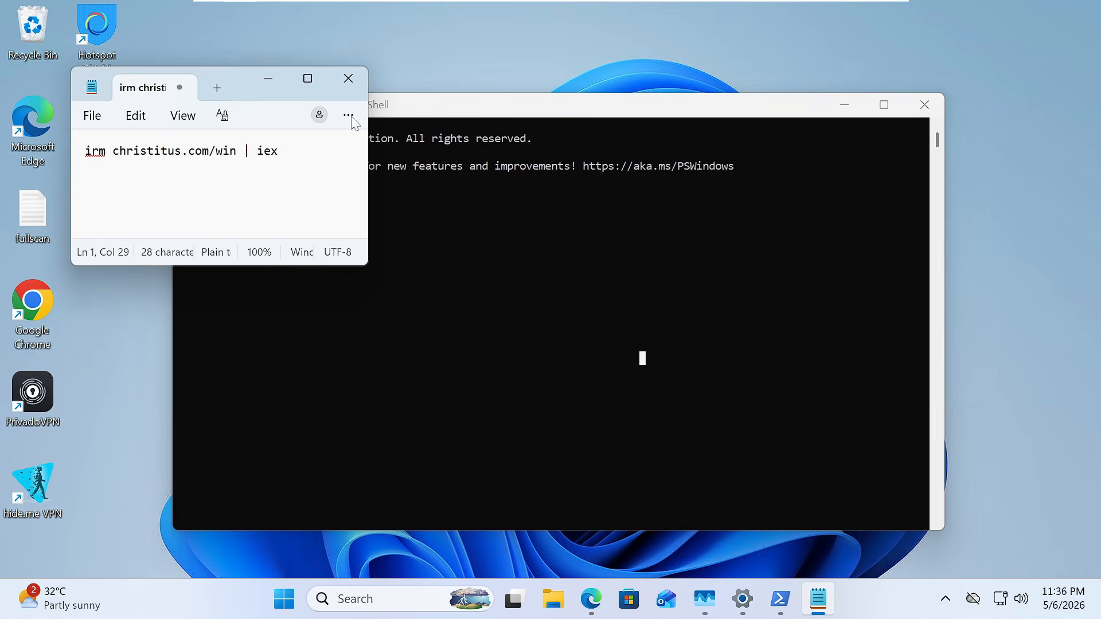
drag(235, 76, 721, 122)
drag(764, 195, 577, 196)
right_click(600, 197)
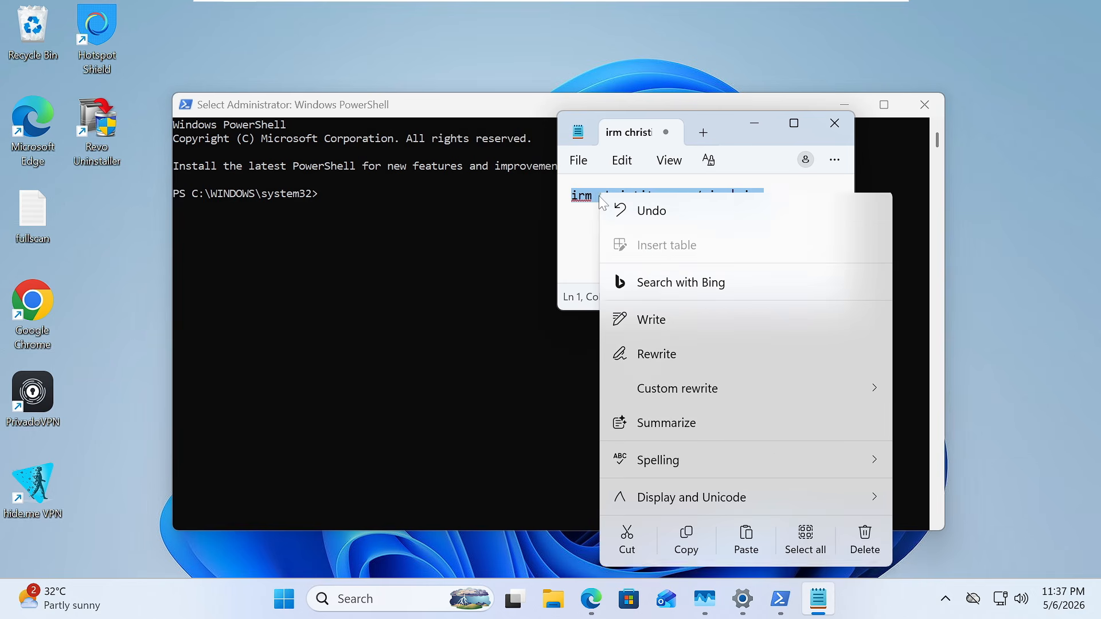
click(685, 545)
click(521, 378)
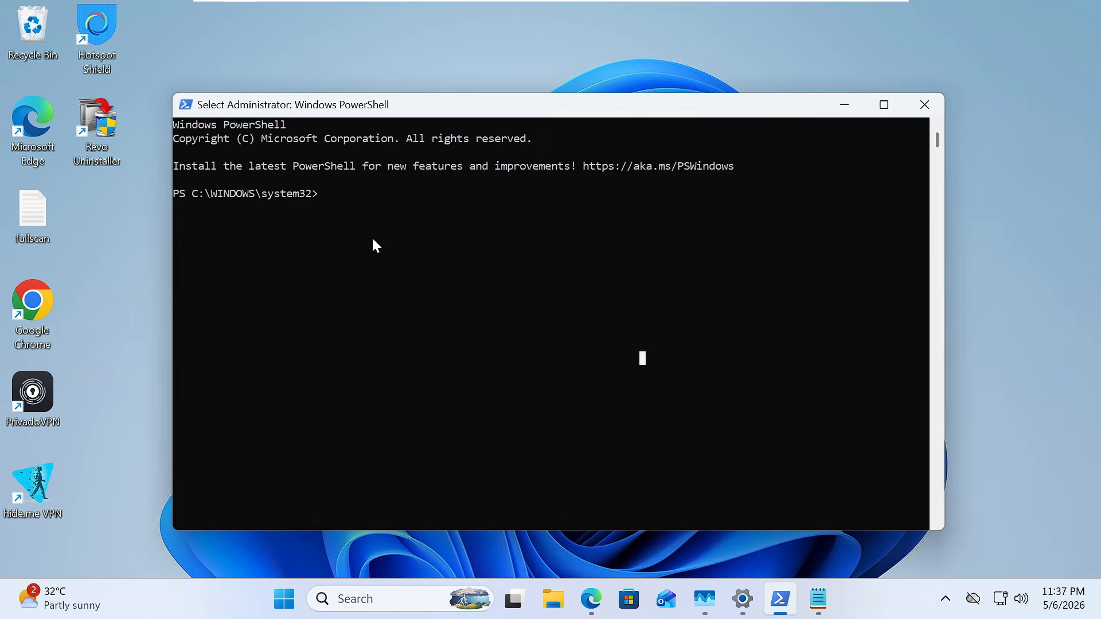
right_click(350, 207)
right_click(351, 207)
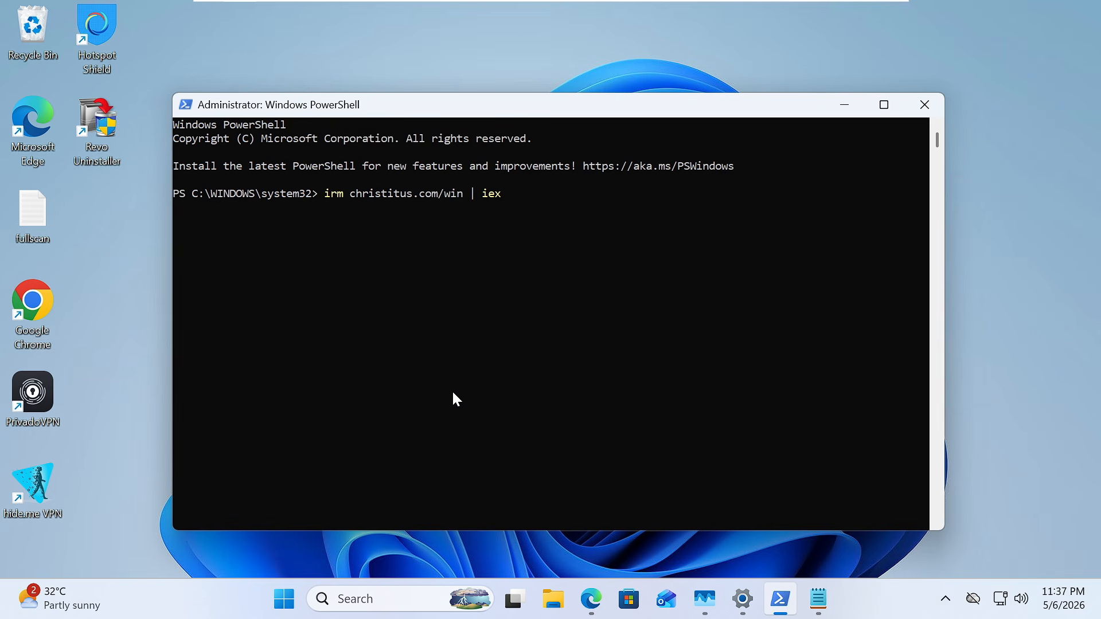
key(Return)
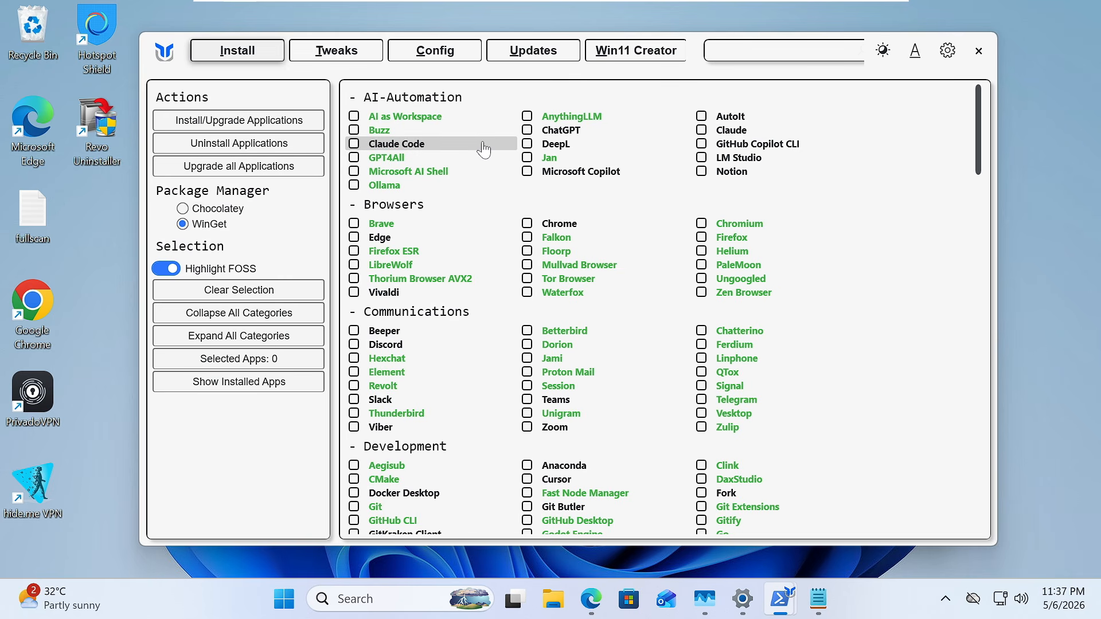
Select the Standard recommended tweaks, then exclude Disk Cleanup - Run and include Hibernation - Disable in the Essential Tweaks.
click(338, 49)
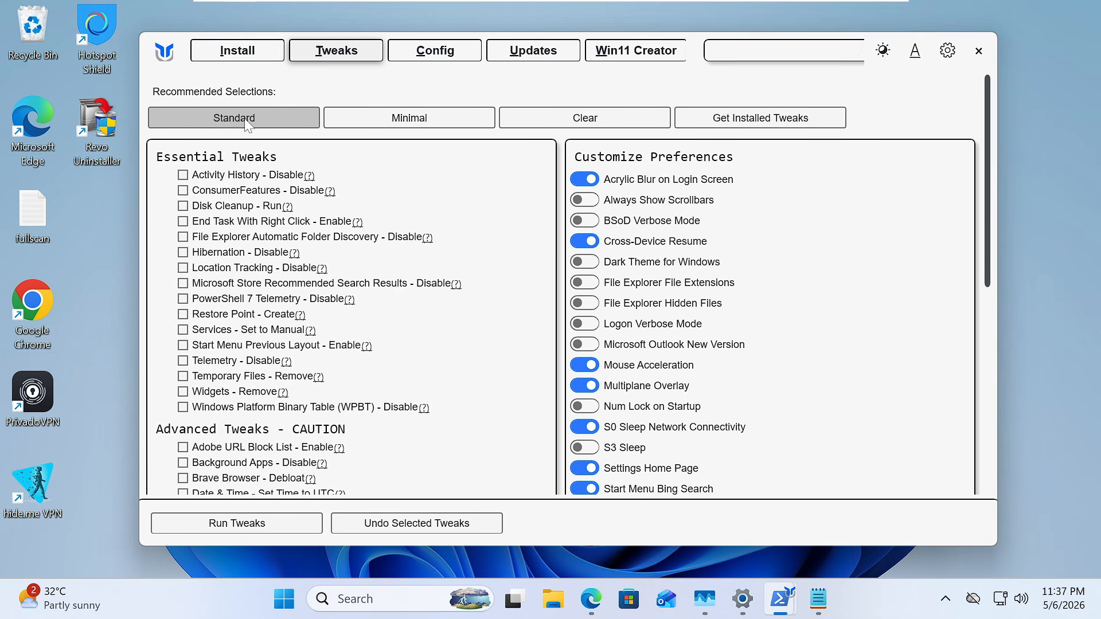
click(264, 115)
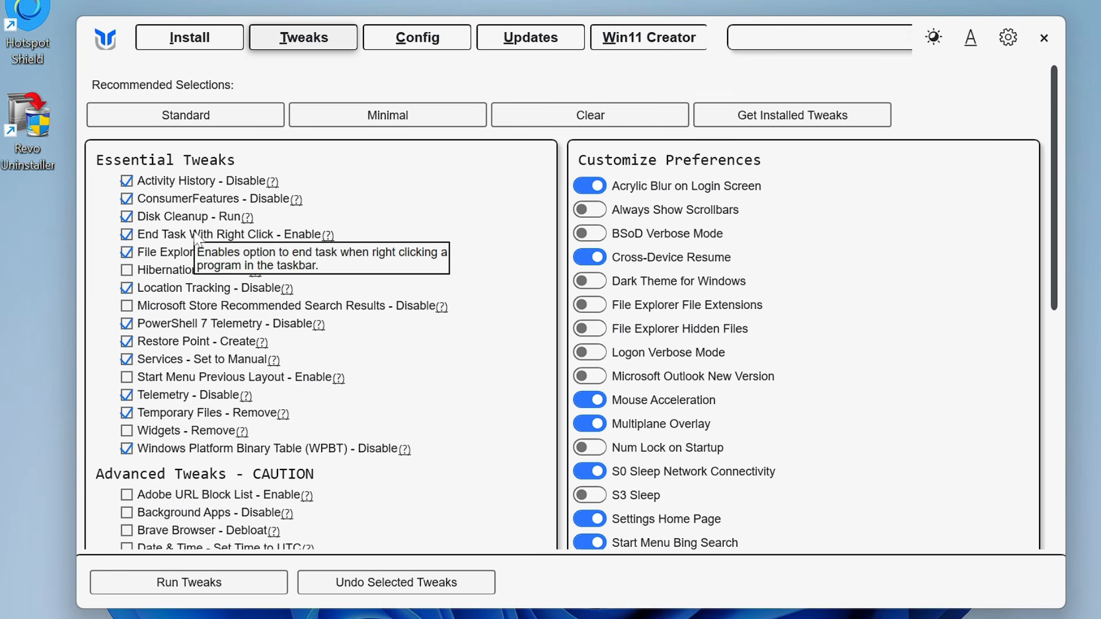
click(139, 218)
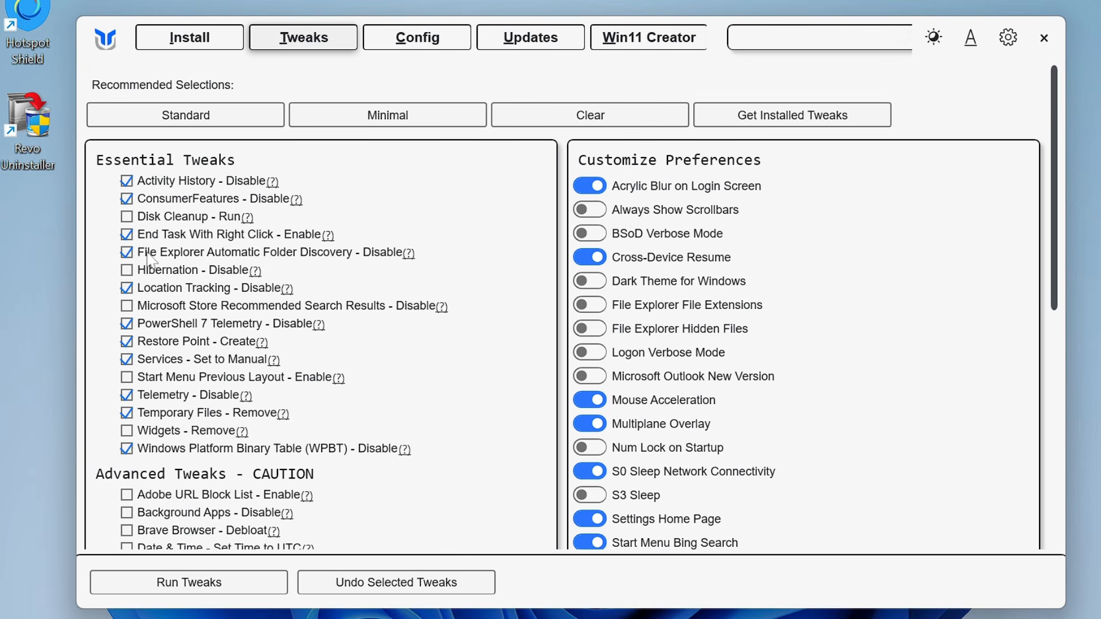
mouse_move(151, 257)
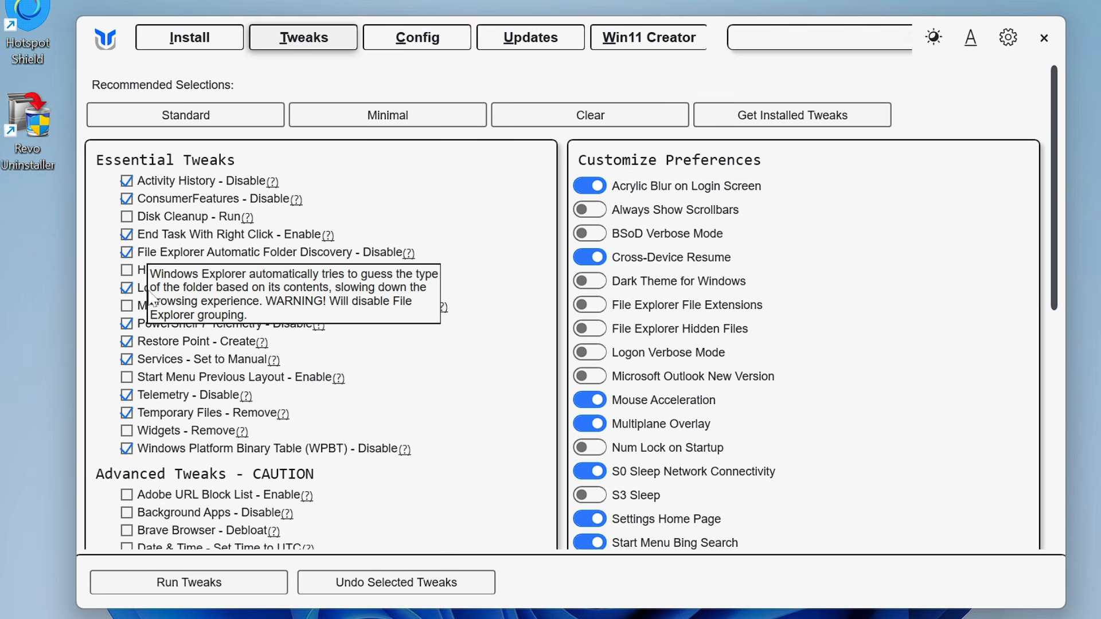
mouse_move(212, 341)
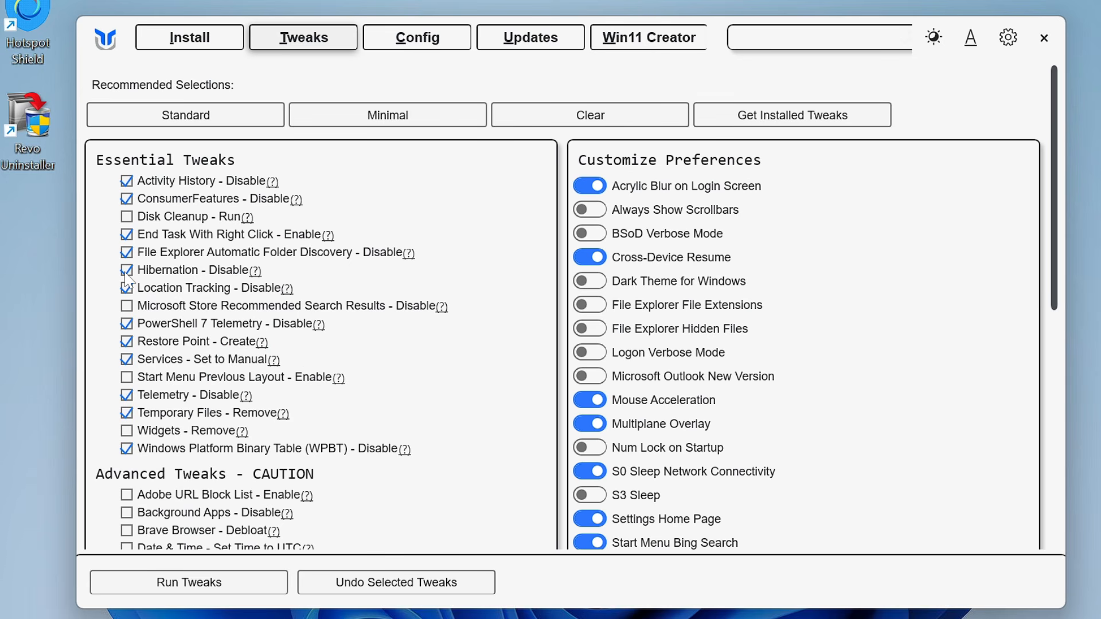
Among the Advanced Tweaks, select disabling Background Apps, Fullscreen Optimizations, IPv6, Microsoft Copilot and Storage Sense, leaving Visual Effects unselected.
scroll(131, 275, down, 5)
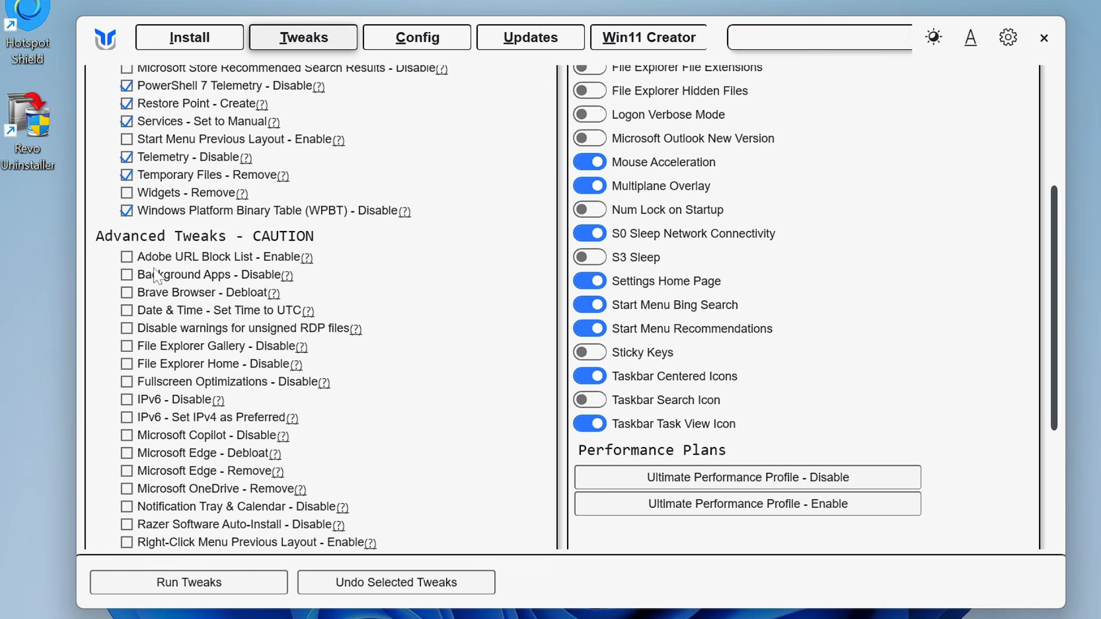
mouse_move(135, 283)
click(128, 383)
click(127, 401)
scroll(136, 422, down, 3)
click(131, 420)
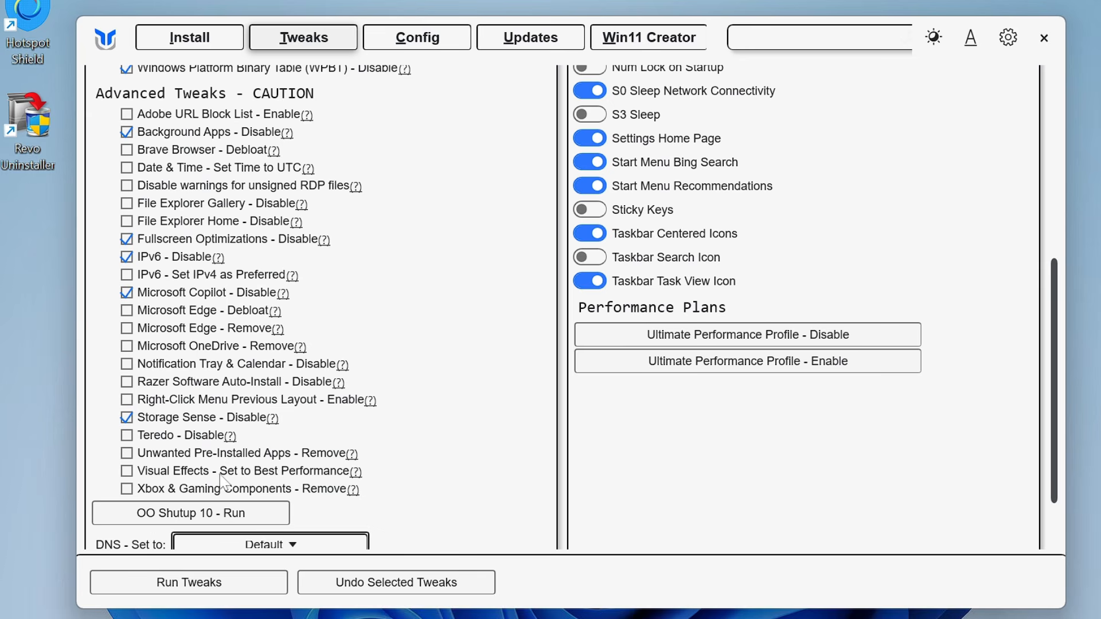
click(129, 473)
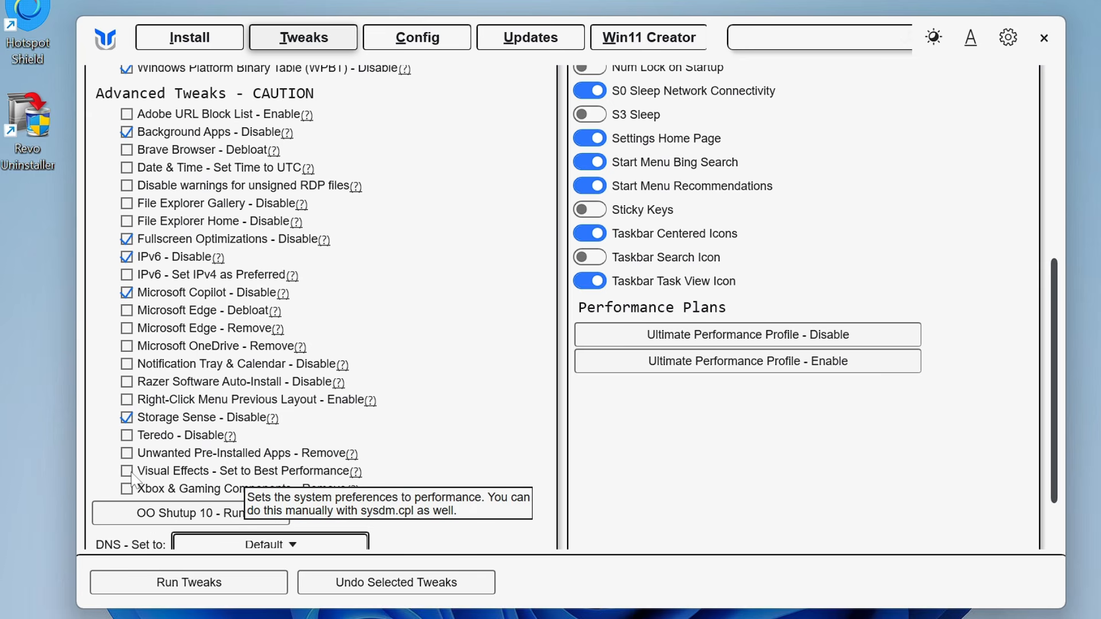
click(129, 472)
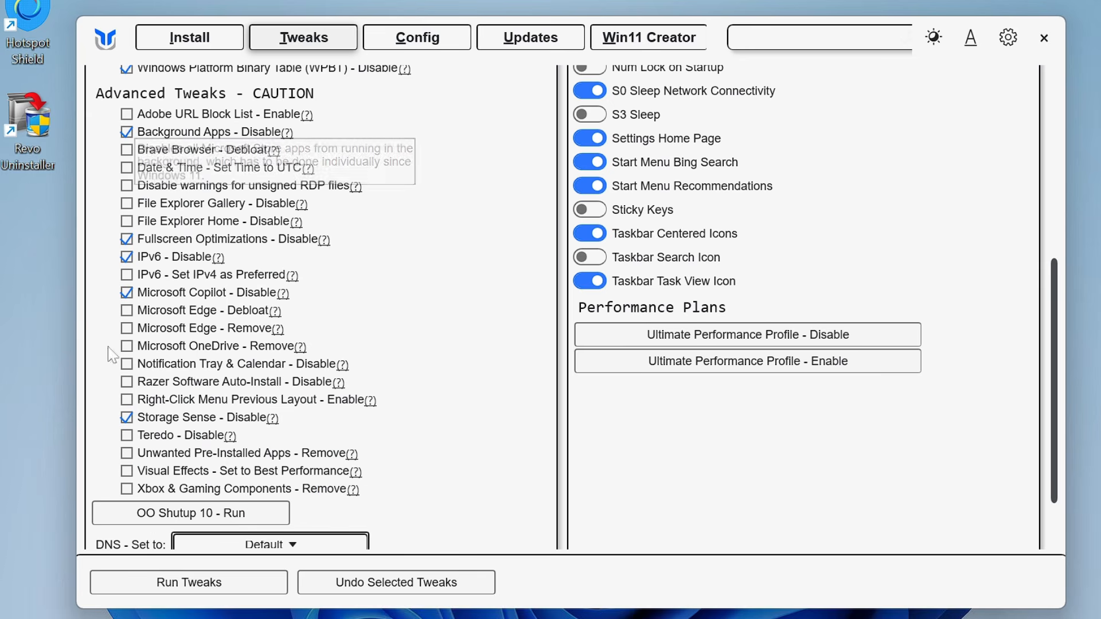
Run the selected tweaks, follow their progress in the WinUtil (Admin) console, and close it once they are finished.
scroll(385, 315, up, 5)
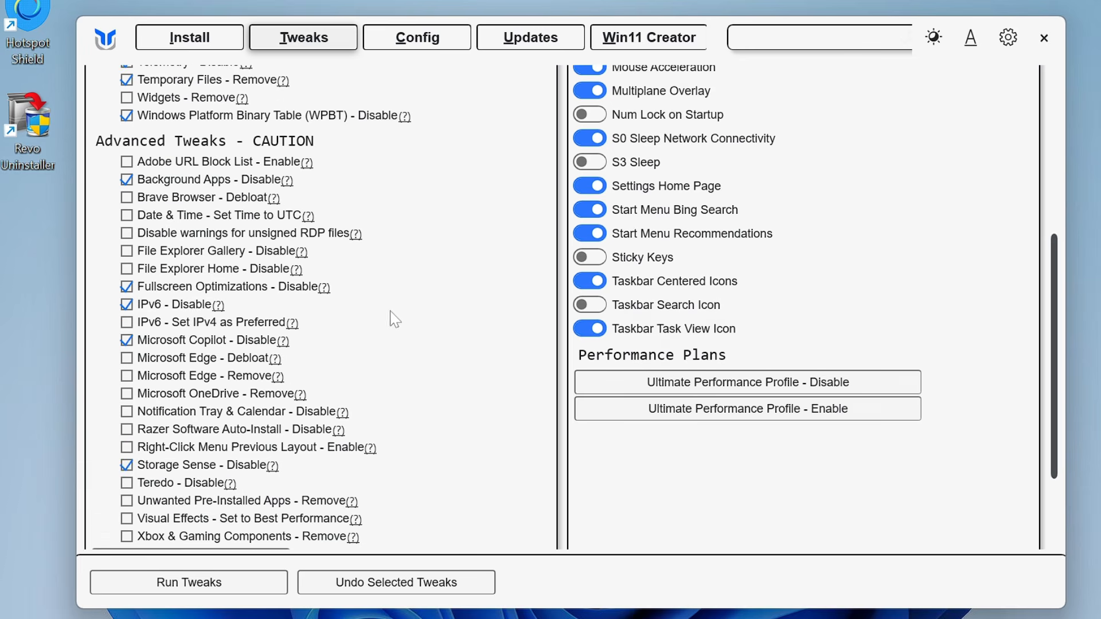
scroll(590, 180, up, 2)
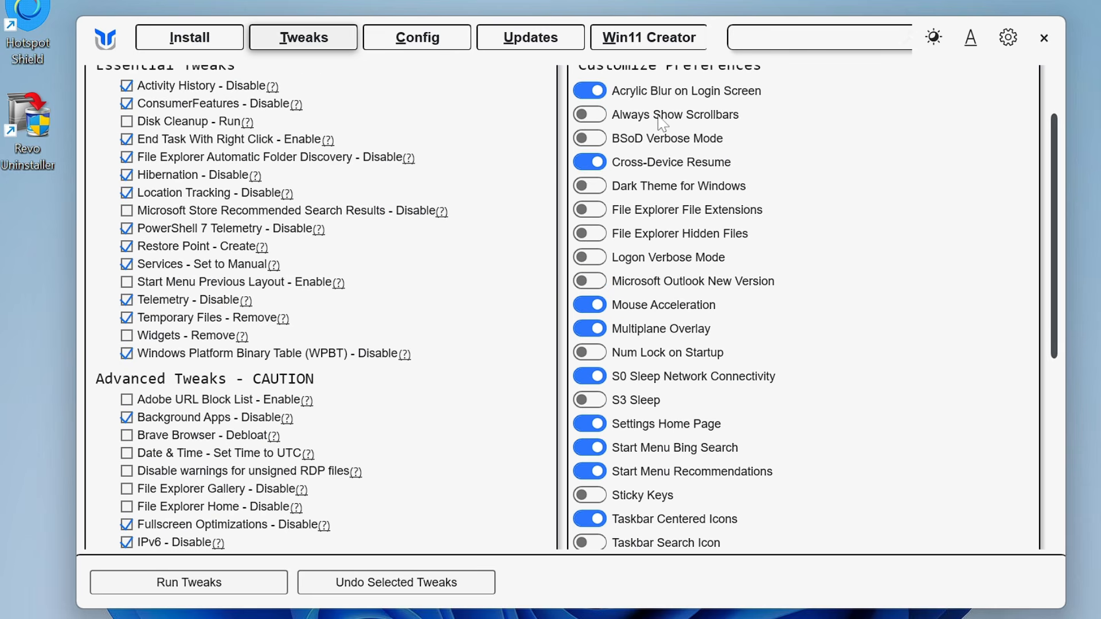
scroll(631, 229, down, 5)
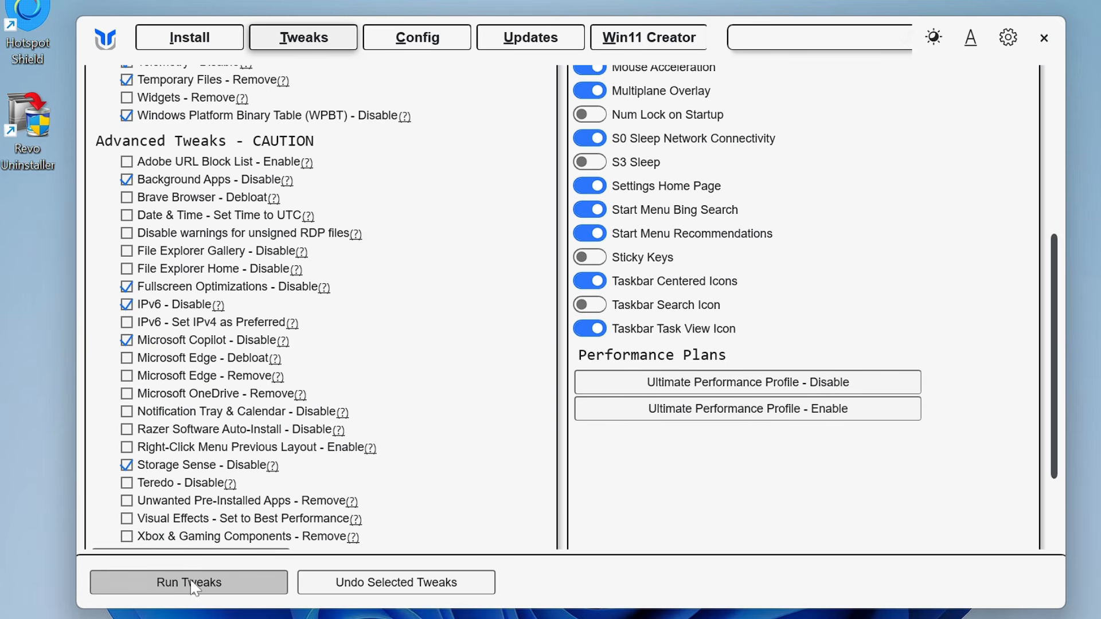
mouse_move(651, 610)
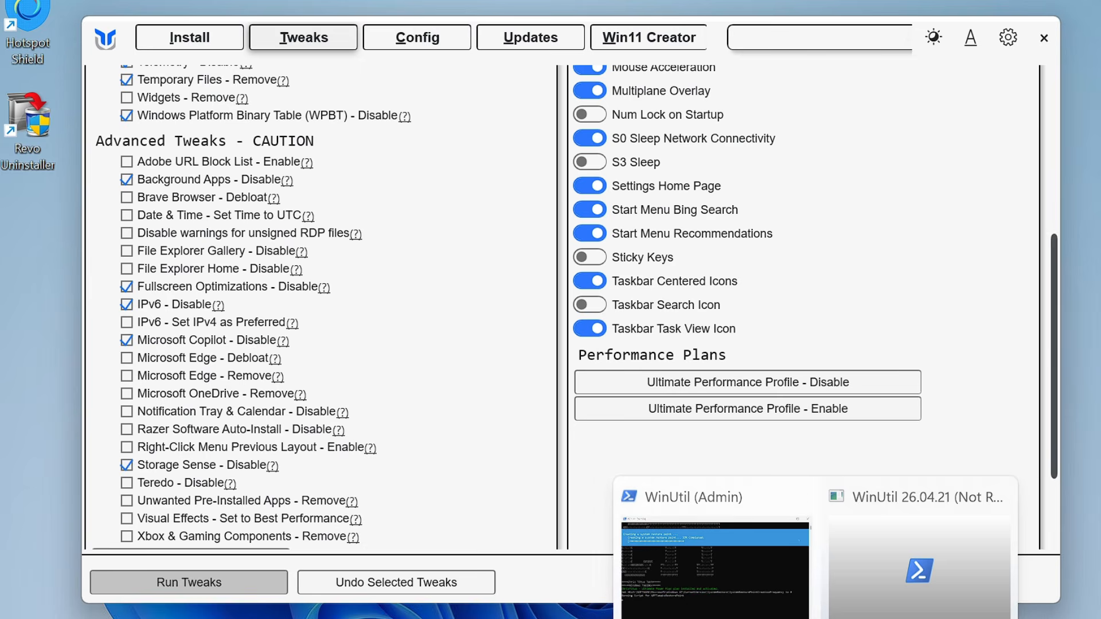
click(750, 583)
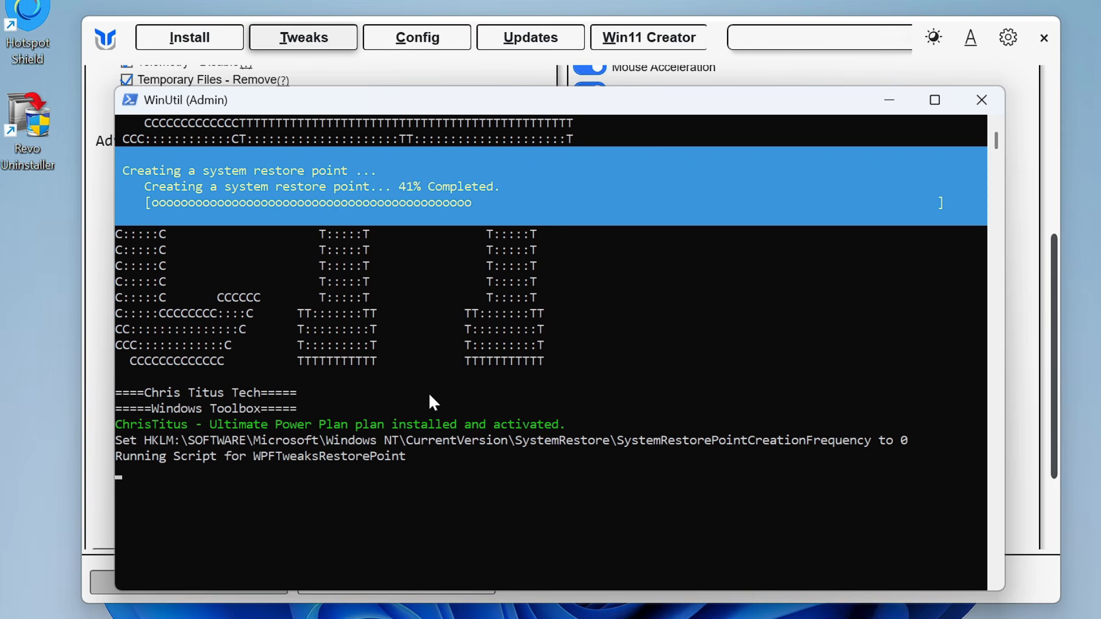
drag(571, 108, 576, 73)
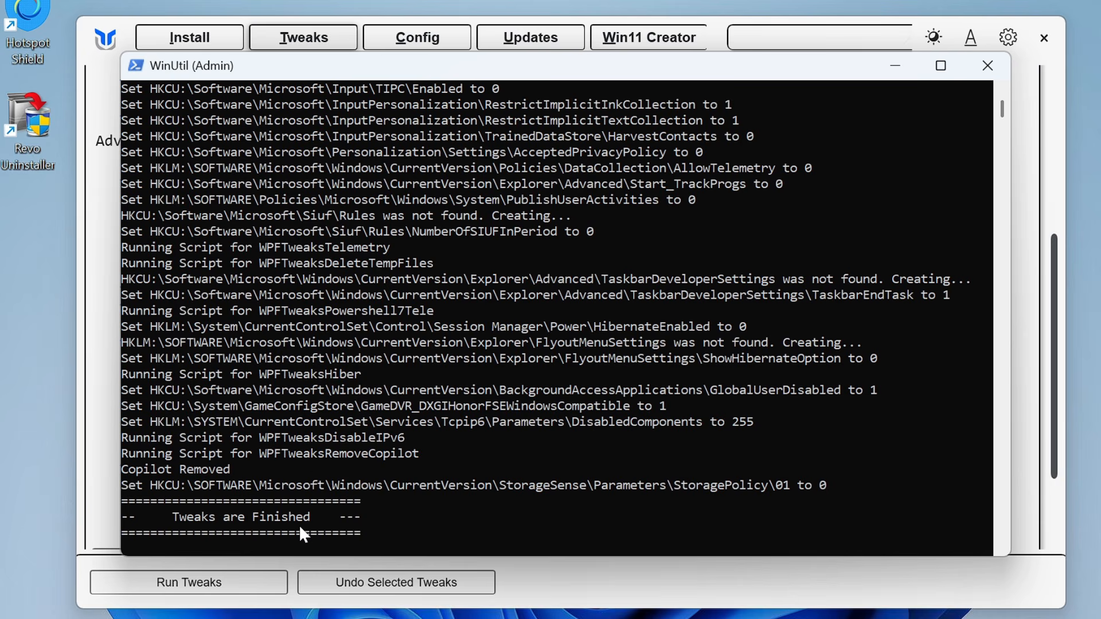
click(989, 70)
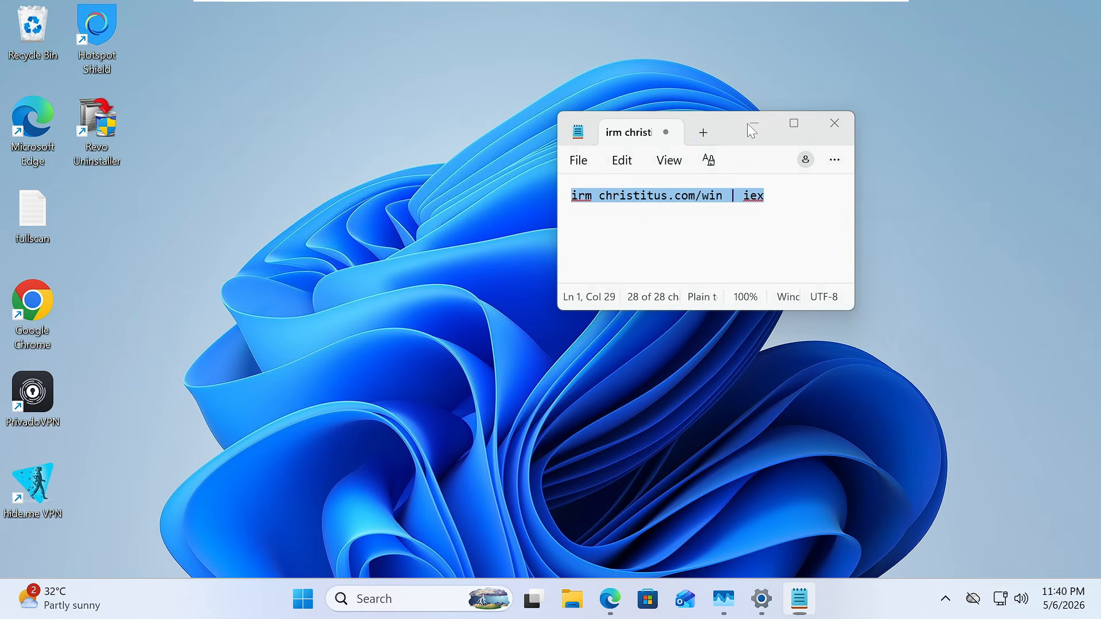
Minimize Notepad and open System Properties by running sysdm.cpl from Windows search.
click(869, 124)
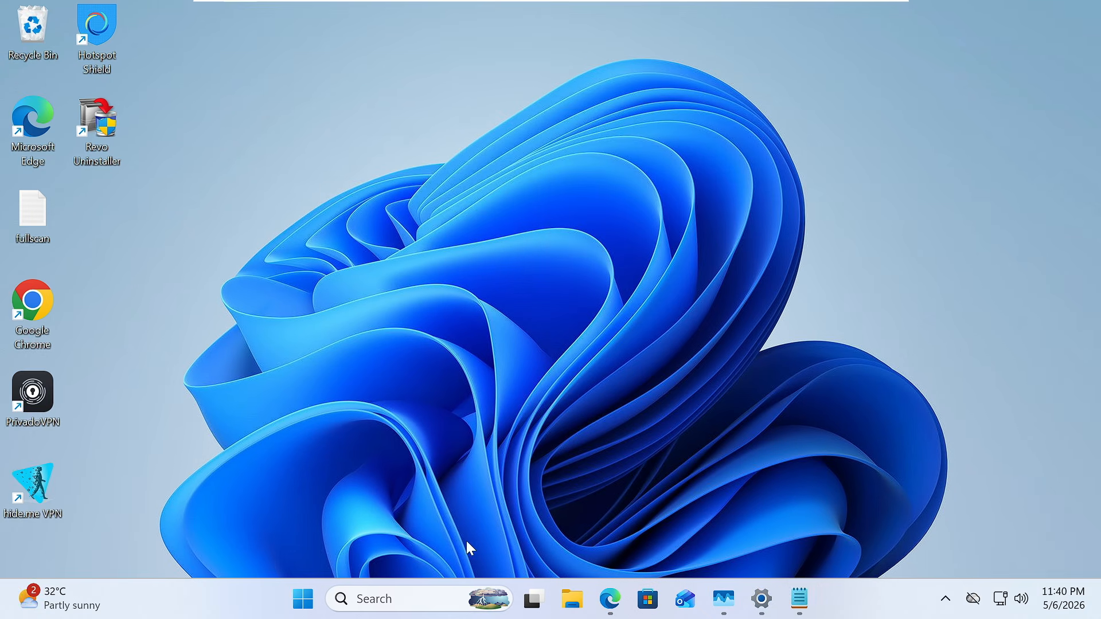
click(405, 600)
text(s)
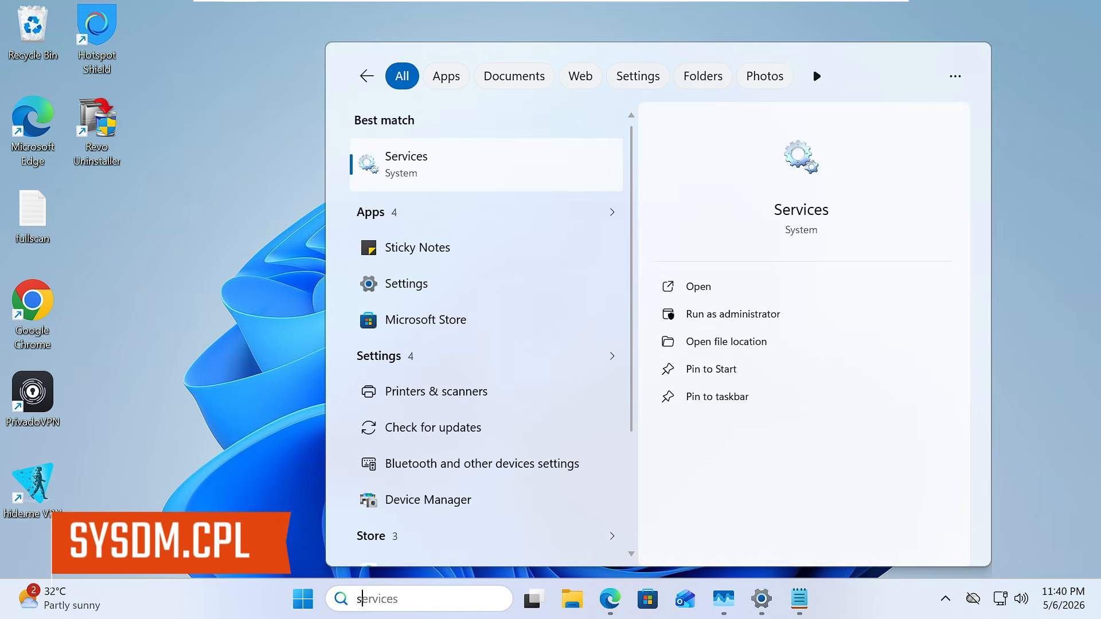
text(ysadm.cpl)
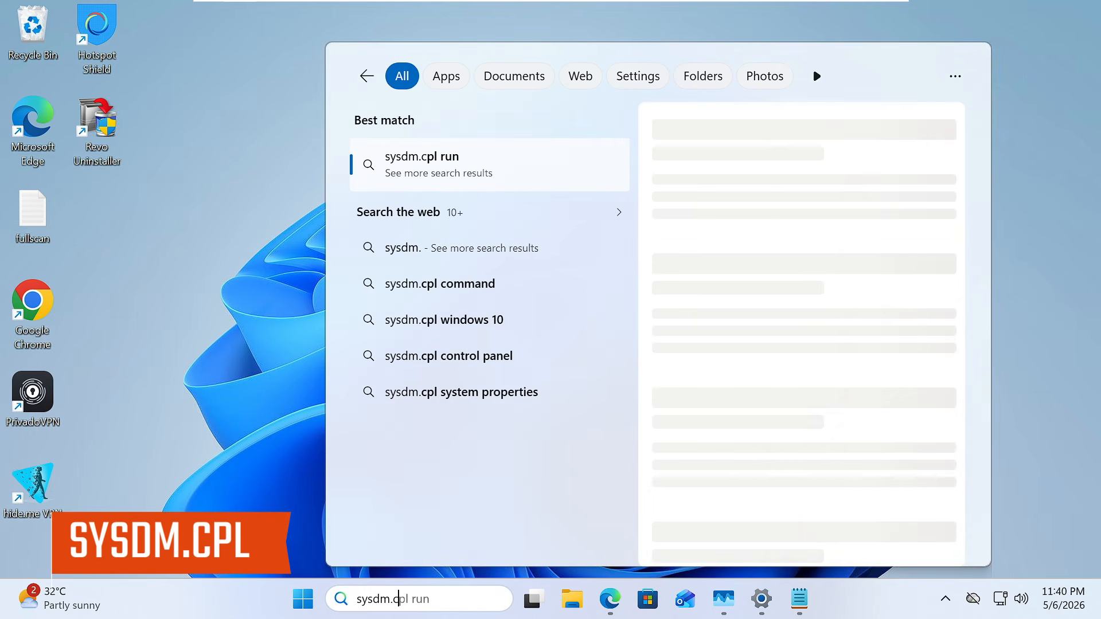
key(Return)
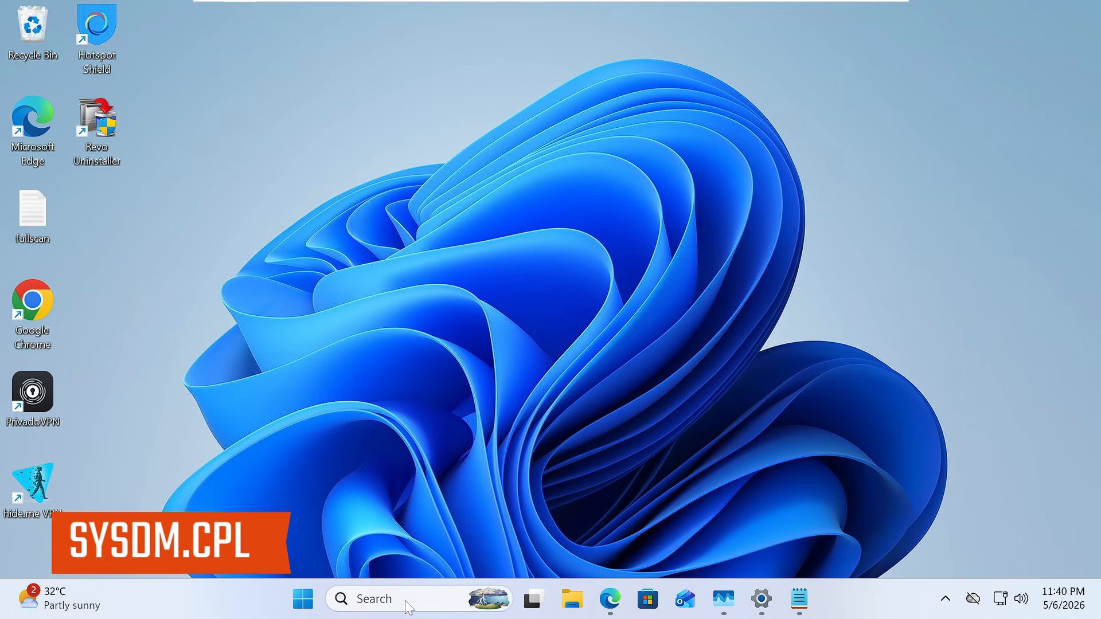
drag(321, 125, 588, 123)
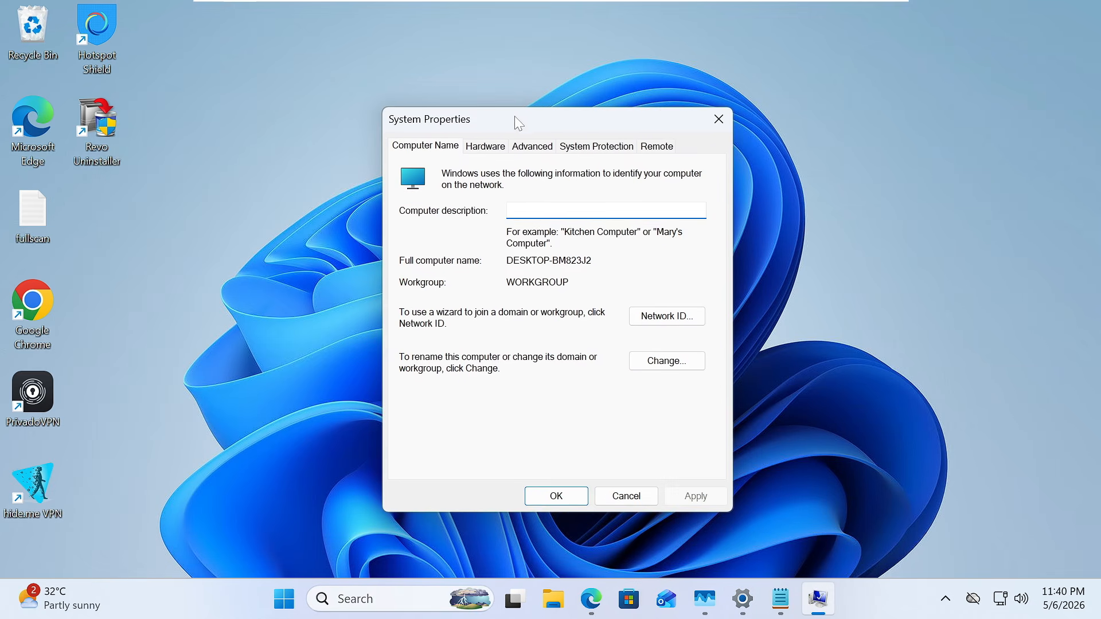
Adjust visual effects for best performance, keeping only minimize/maximize window animation, thumbnails instead of icons and smooth font edges, then apply and close System Properties.
click(532, 147)
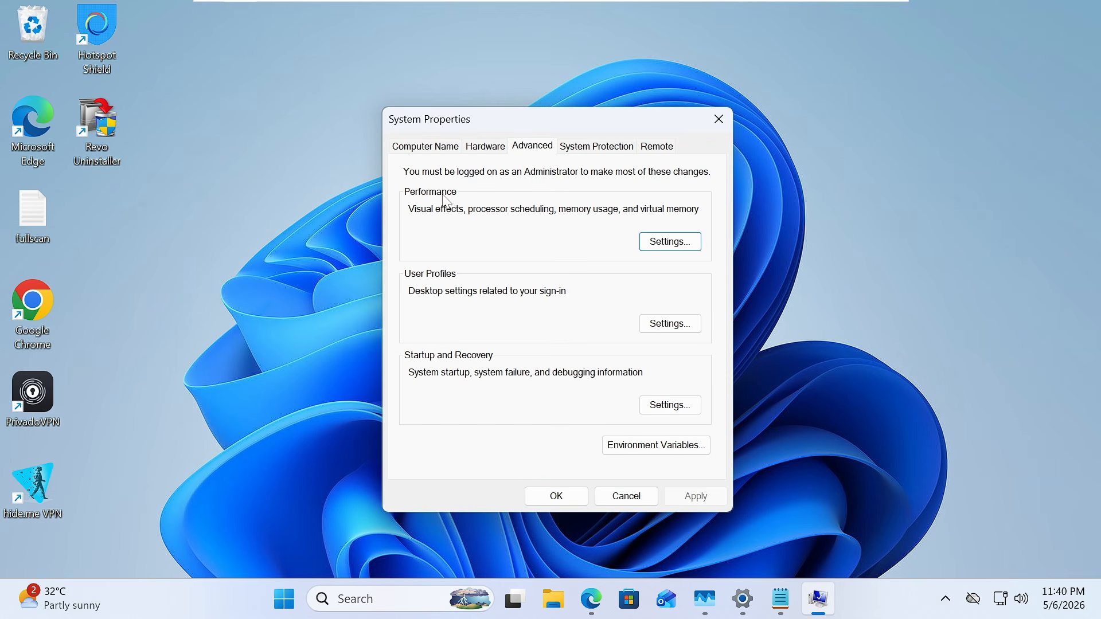
click(656, 249)
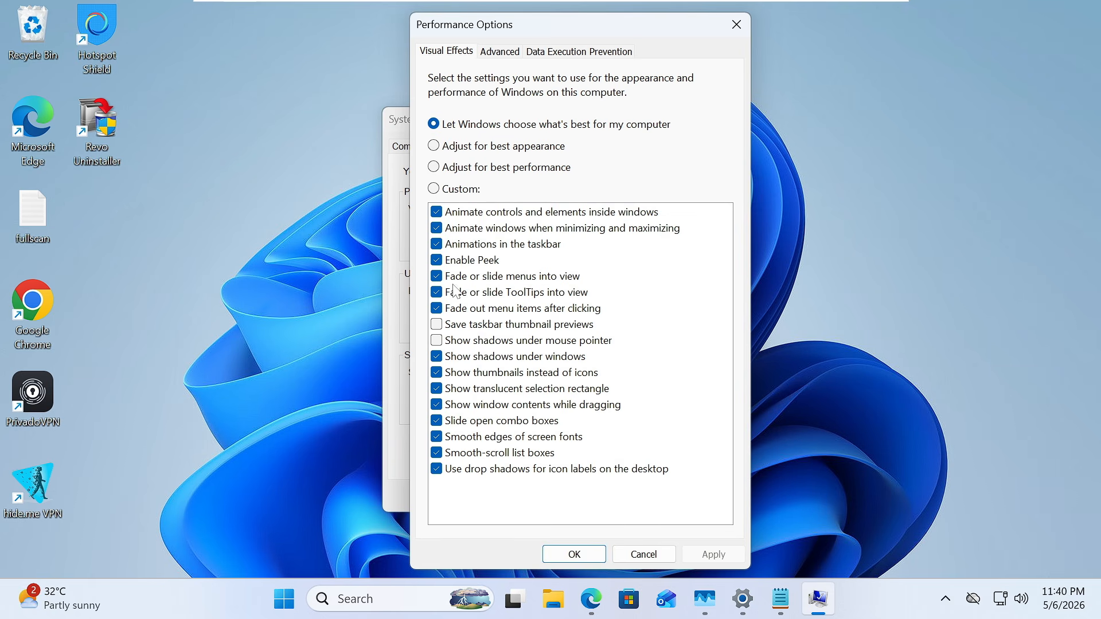
click(457, 172)
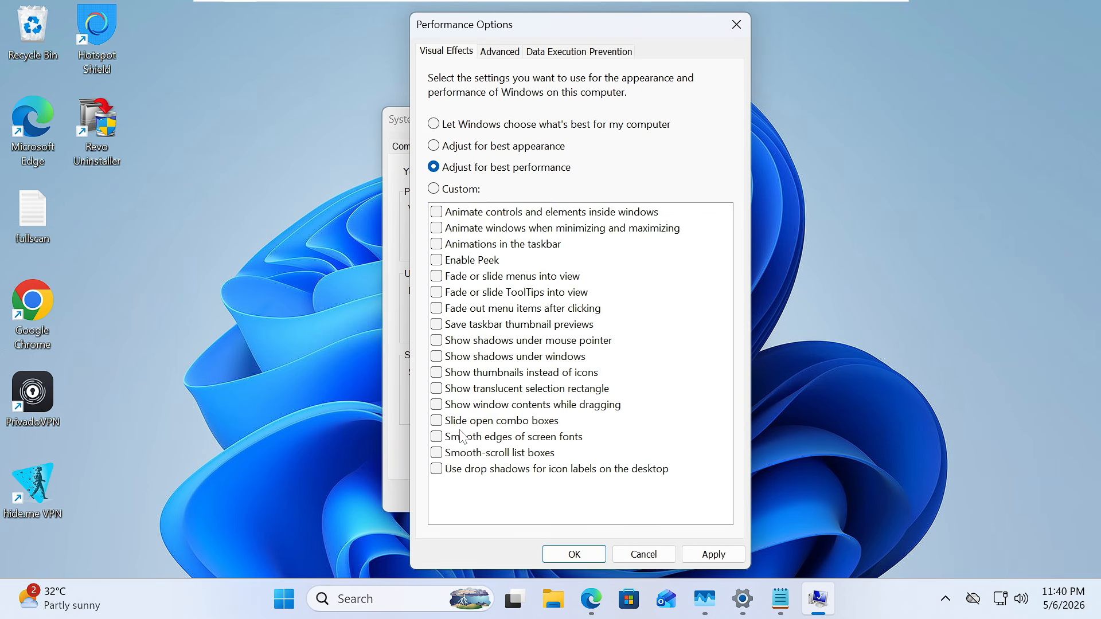
click(469, 229)
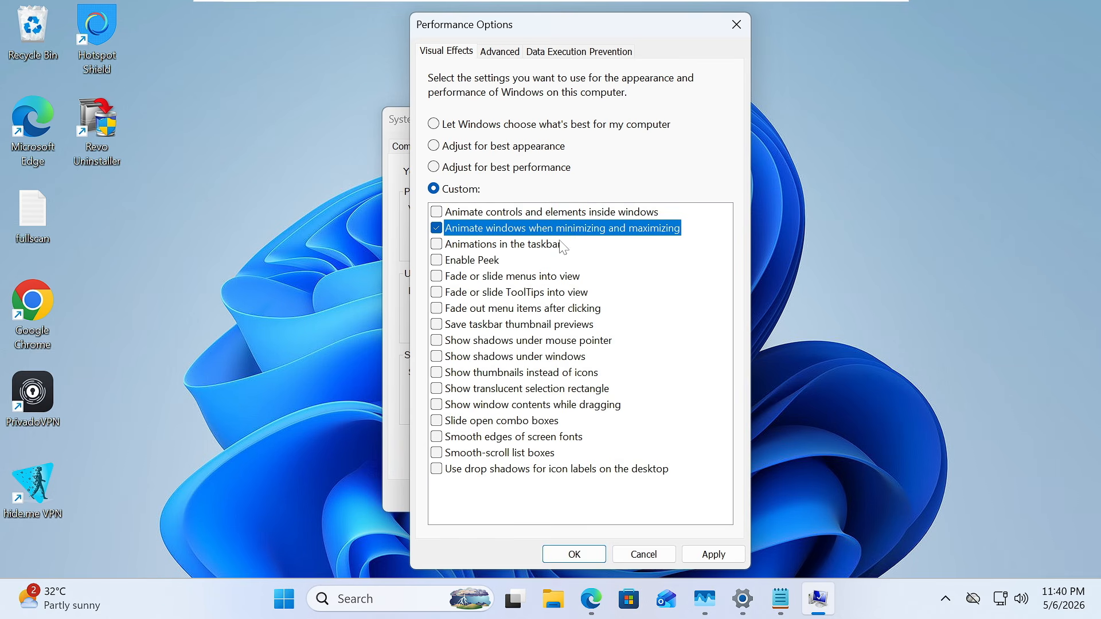
click(486, 378)
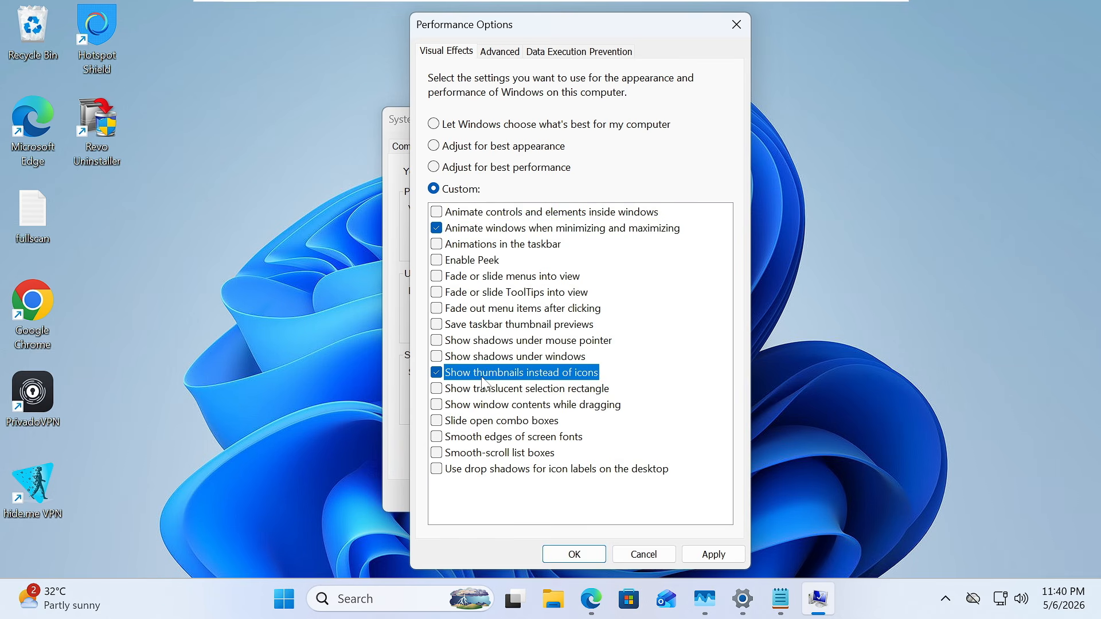
click(473, 439)
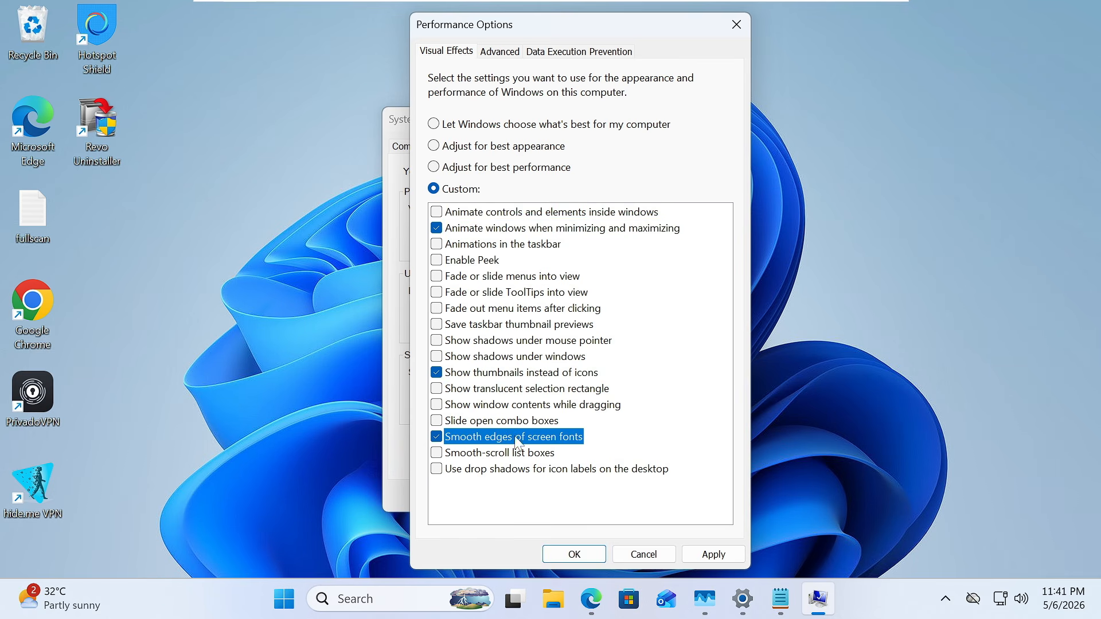
click(698, 549)
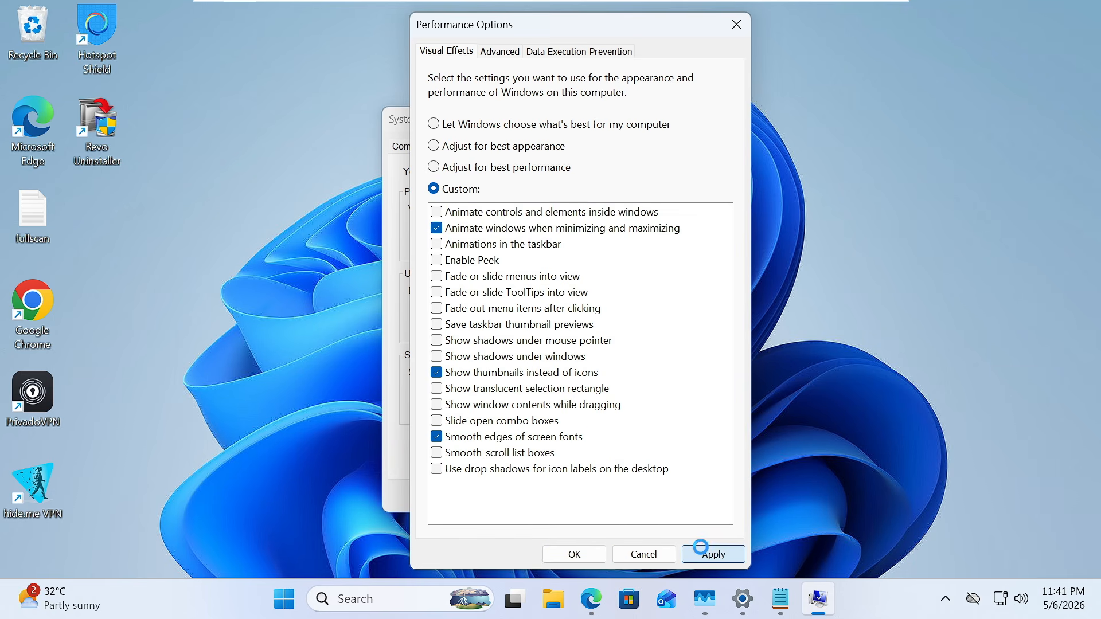
click(571, 555)
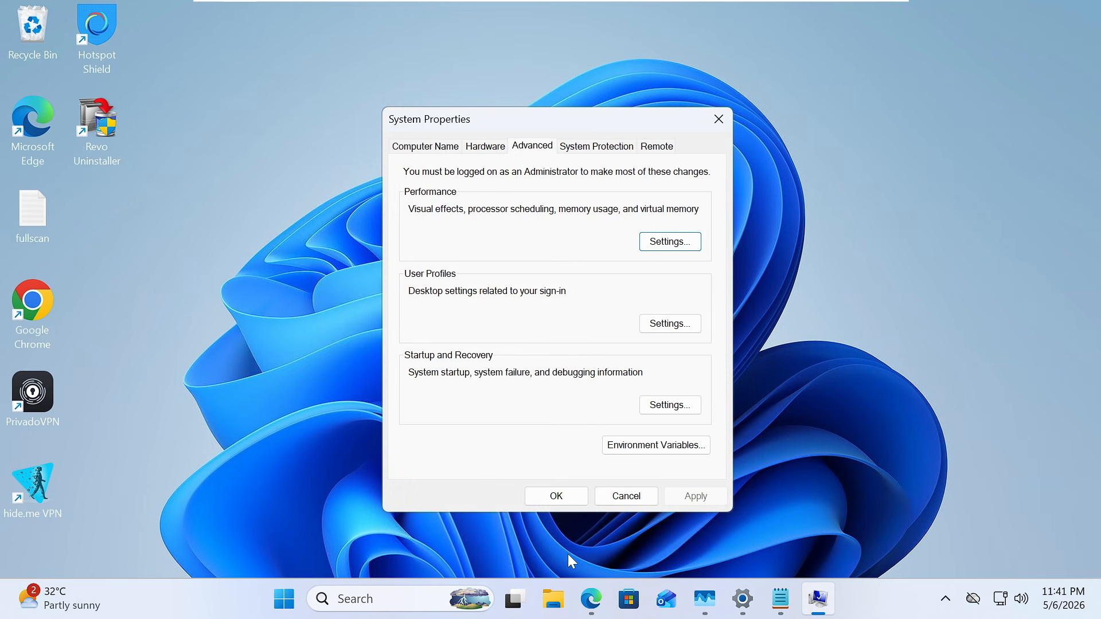
click(563, 496)
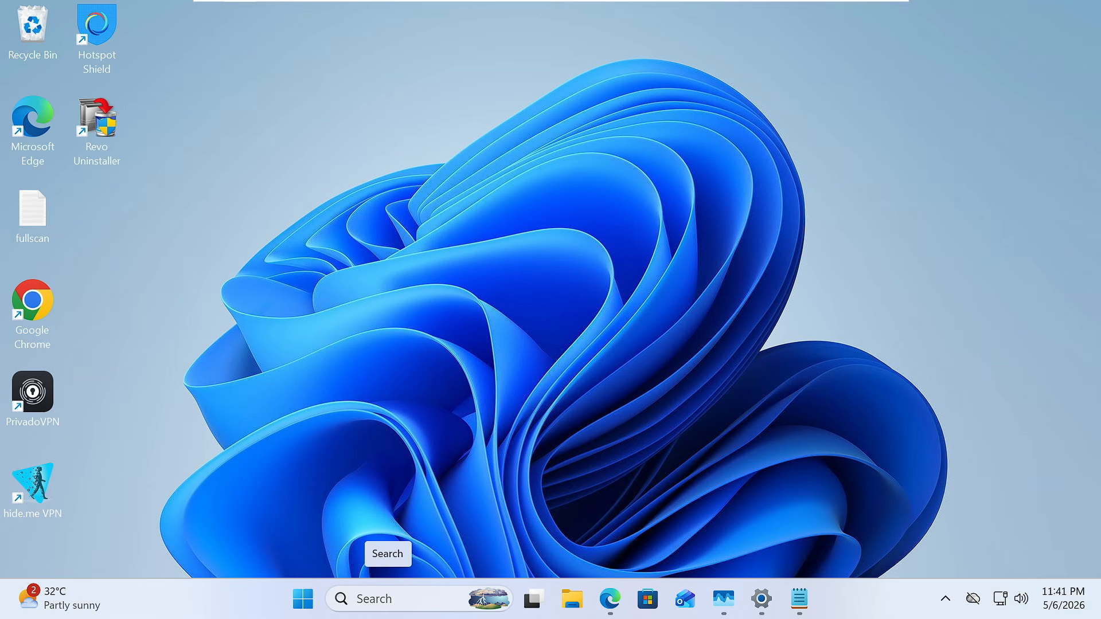
Search Windows for "services" and open the Services console.
click(387, 599)
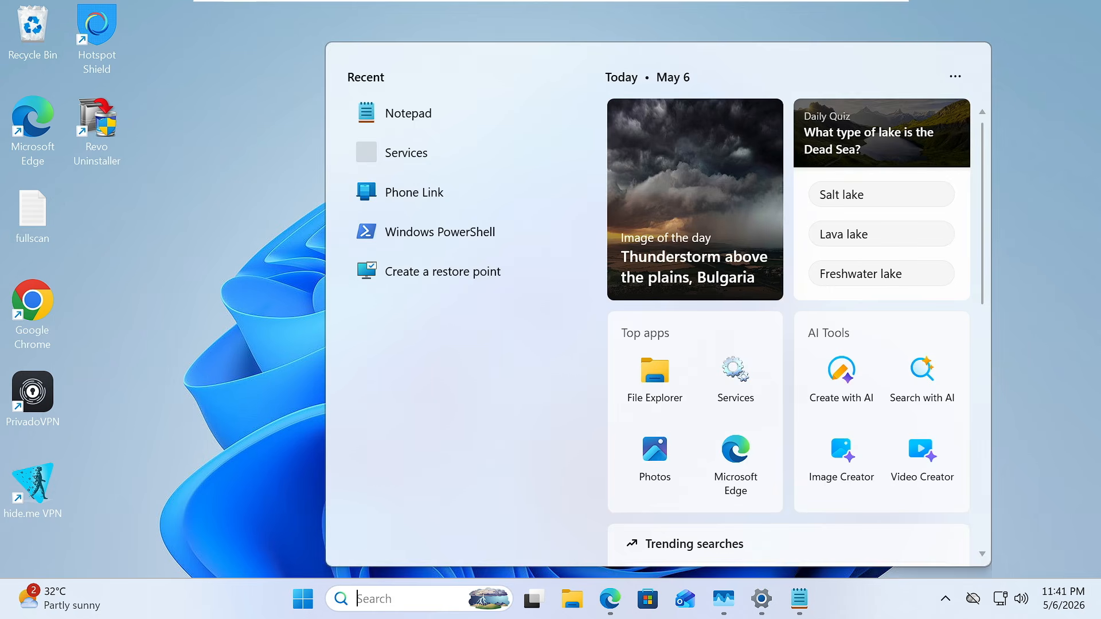
text(services)
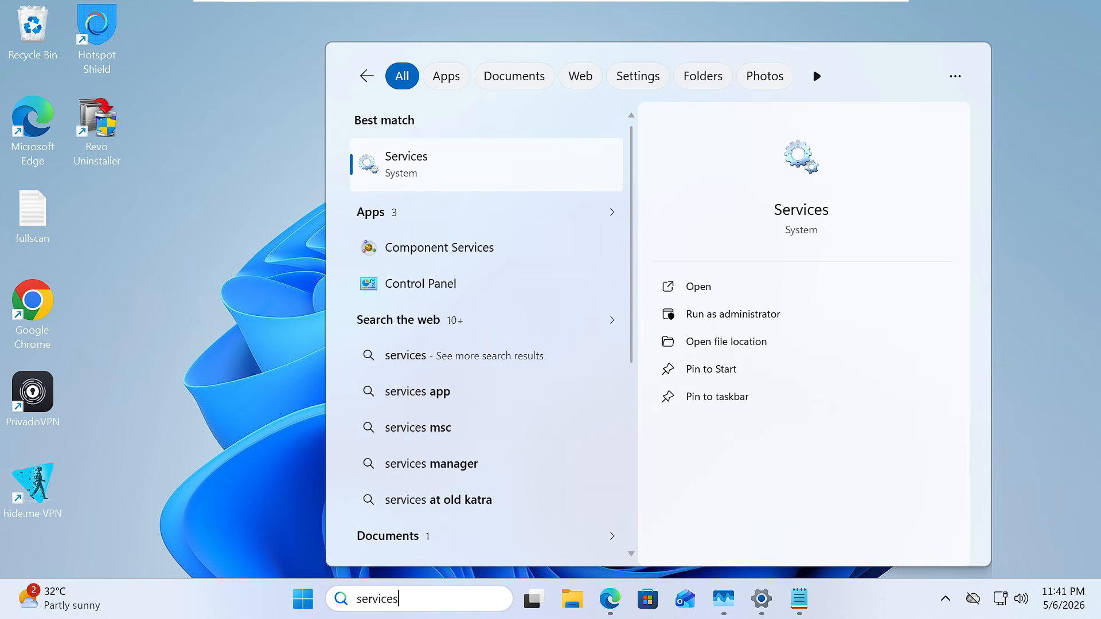
key(Return)
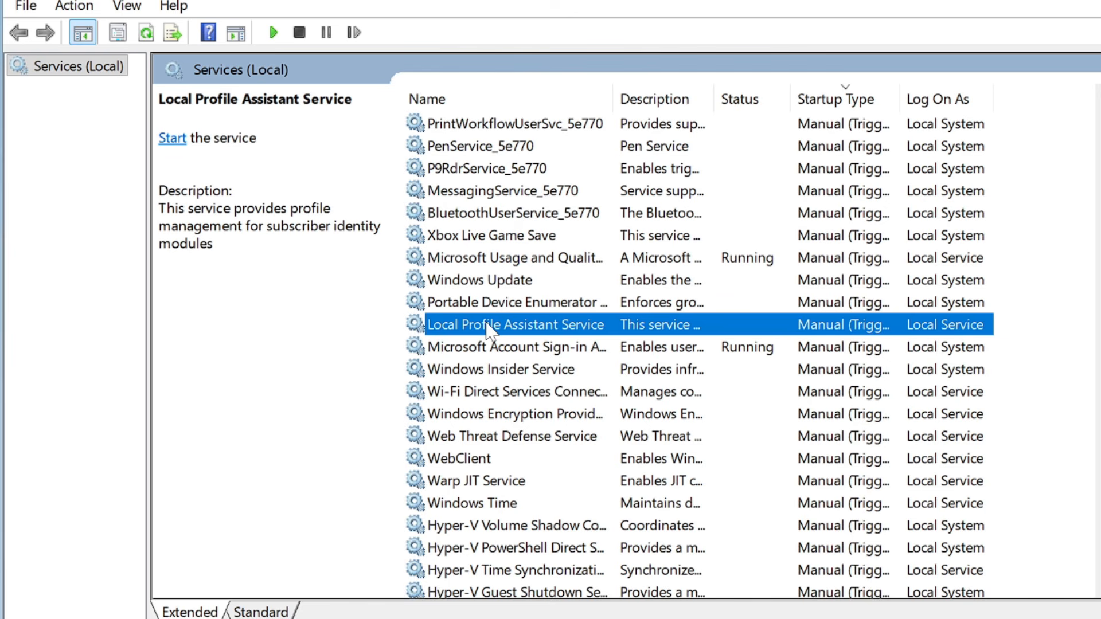
Set the startup type of the BitLocker Drive Encryption Service to Disabled, apply the change and close its properties.
key(b)
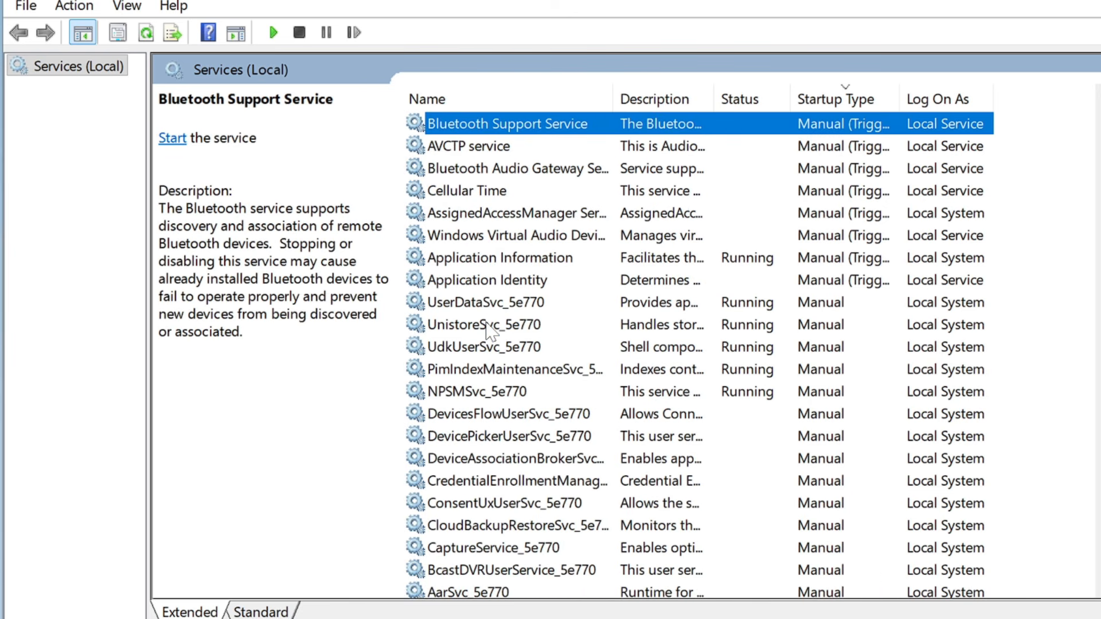
key(Down)
key(b)
key(i)
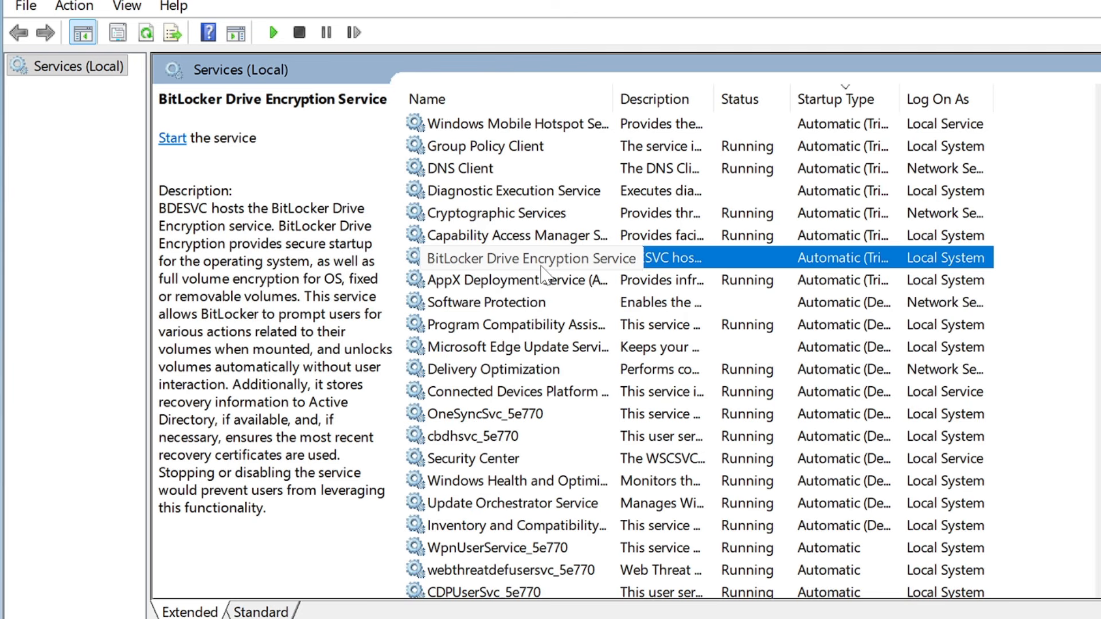
double_click(513, 259)
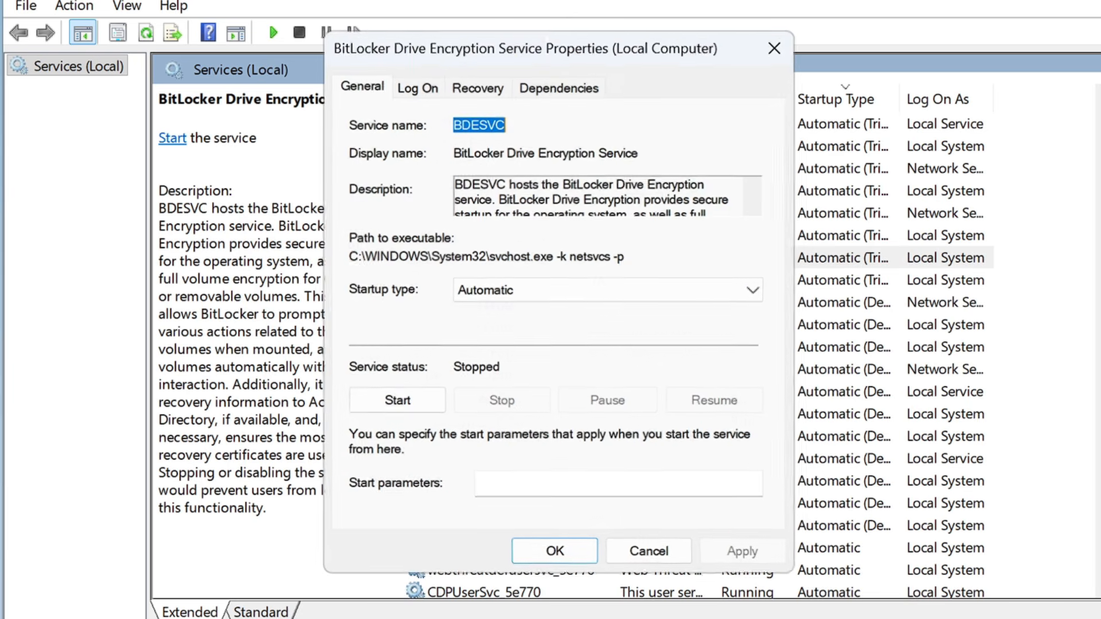
click(527, 298)
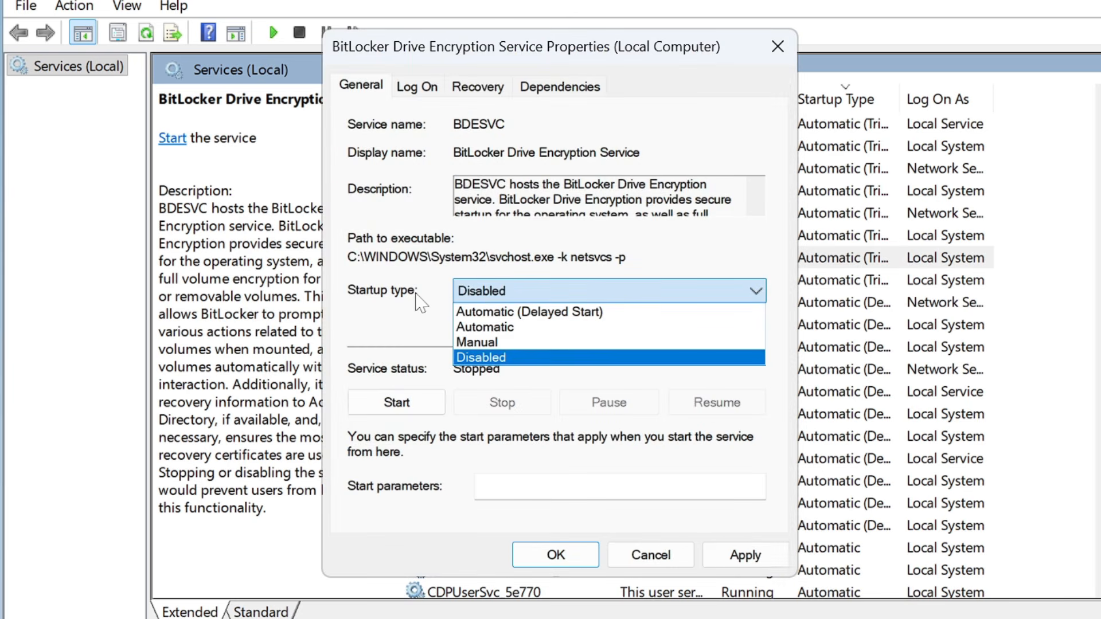
click(485, 361)
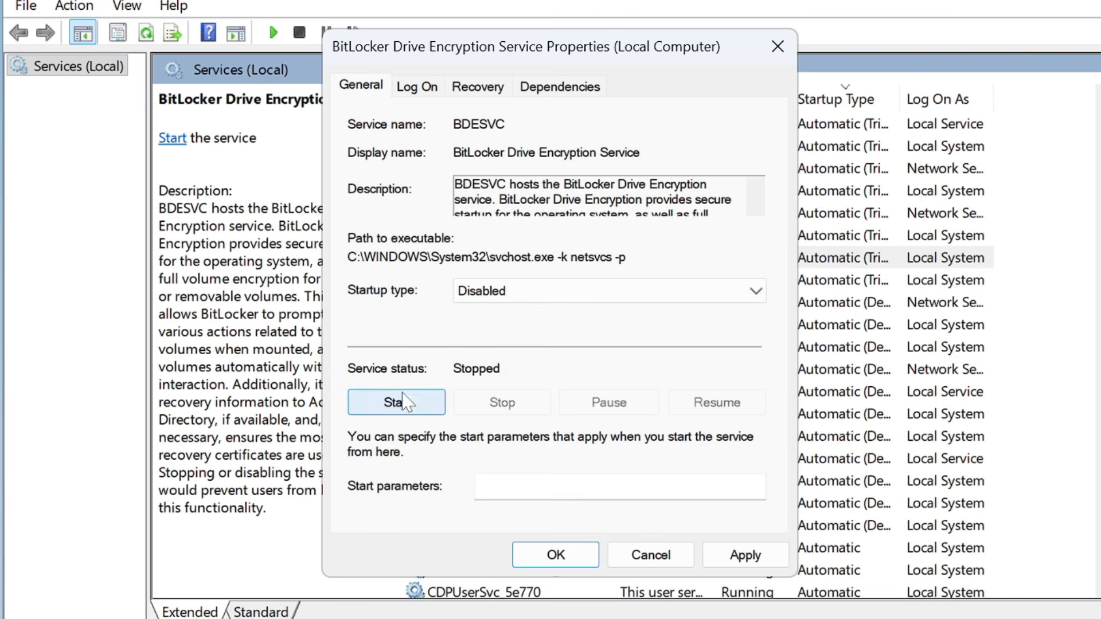
click(744, 556)
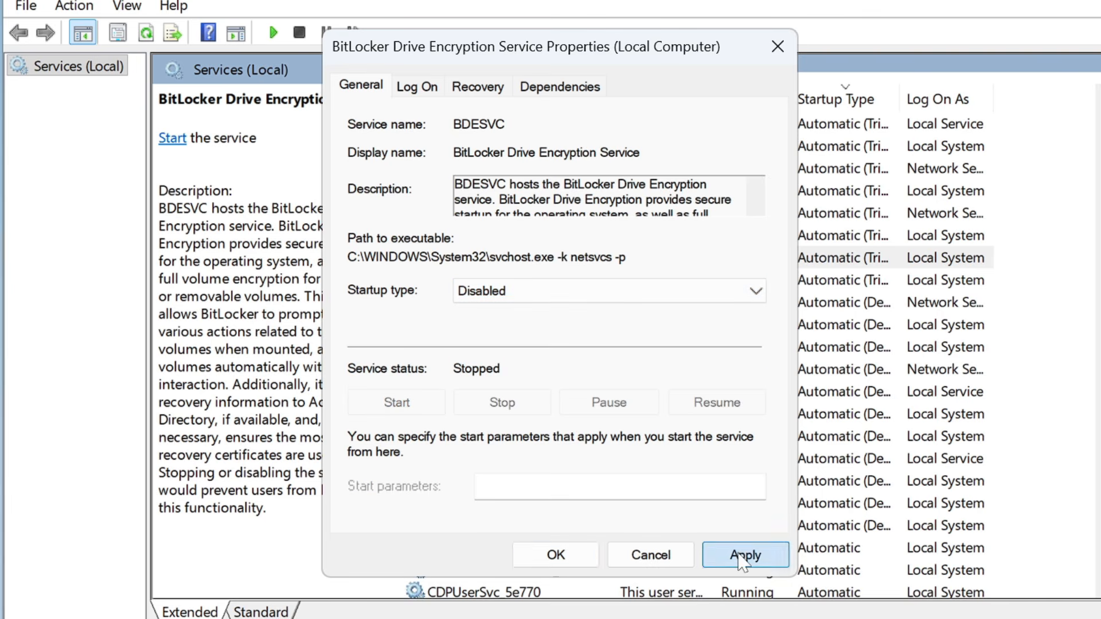
click(573, 555)
Set the Connected User Experiences and Telemetry service to Disabled, stop it and confirm its properties.
key(c)
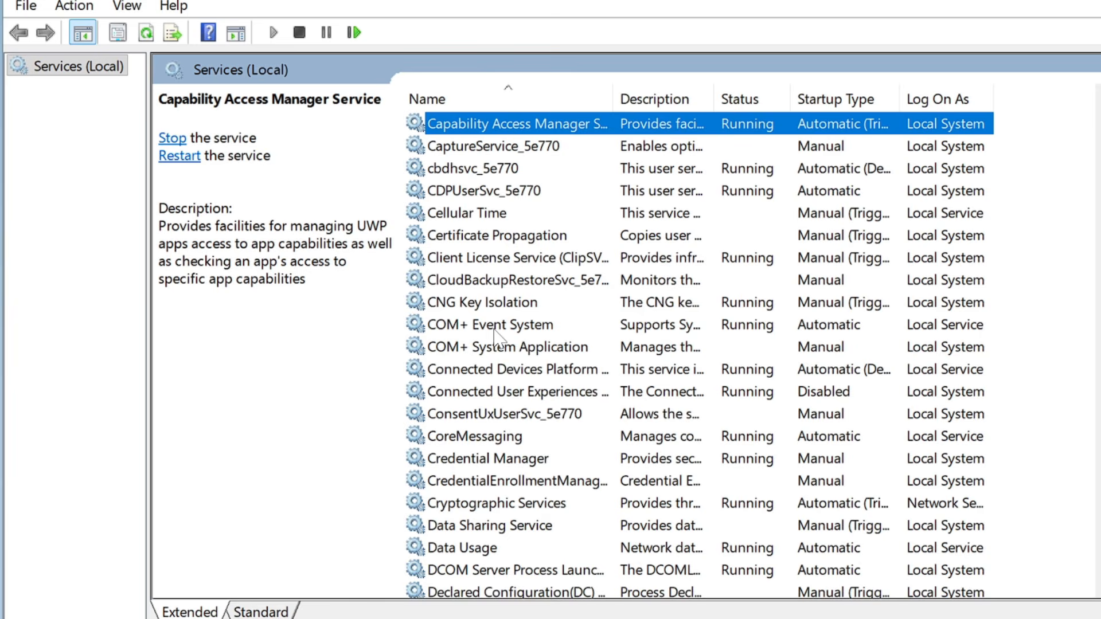
key(Down)
key(Down)
key(Down)
key(Down)
key(Down)
key(Down)
key(Down)
key(Down)
key(Down)
key(Down)
key(Down)
key(Down)
key(Down)
key(Down)
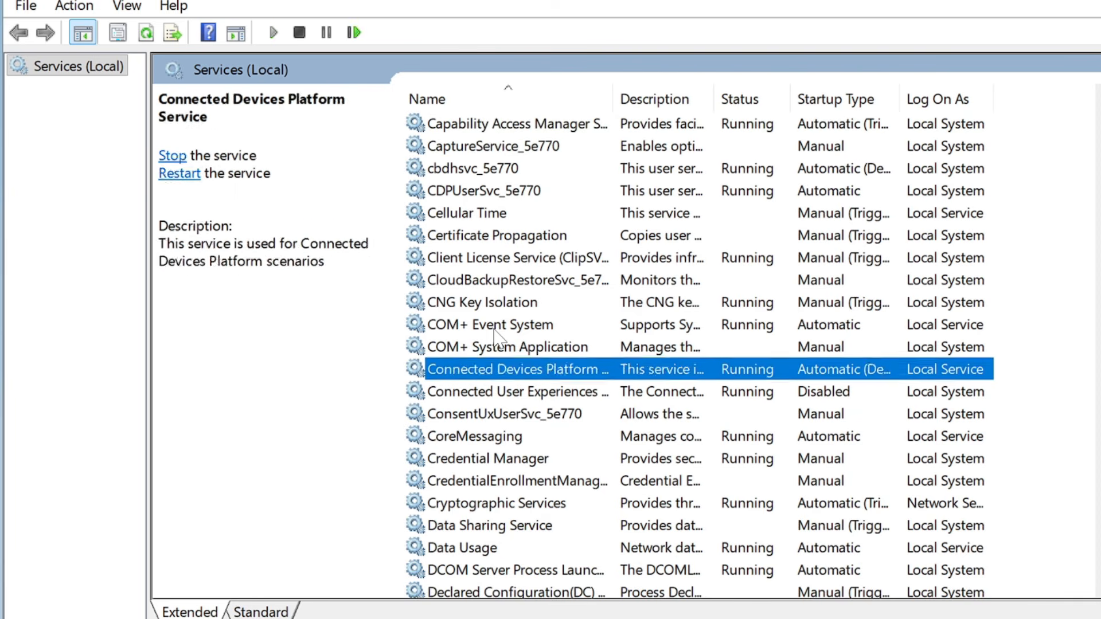
key(Up)
key(Up)
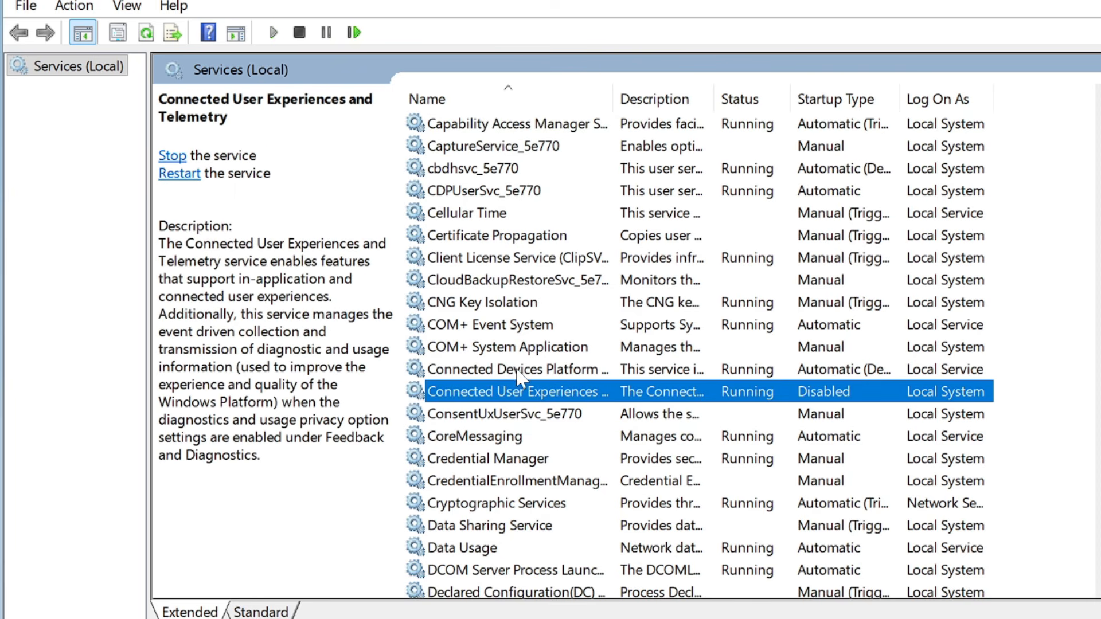
double_click(504, 395)
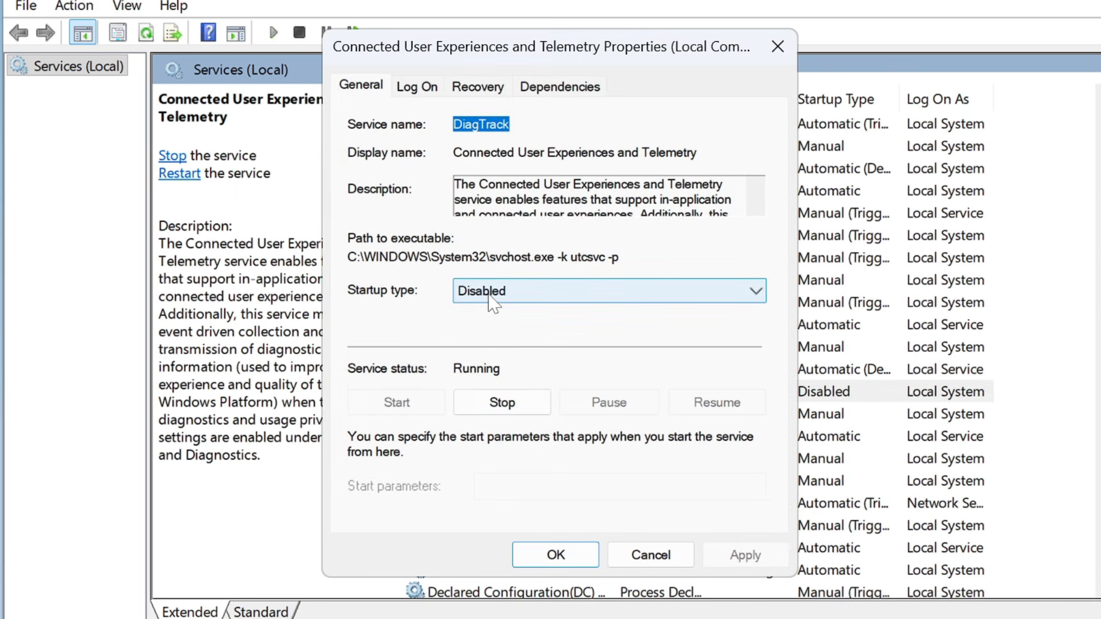
click(494, 295)
click(497, 351)
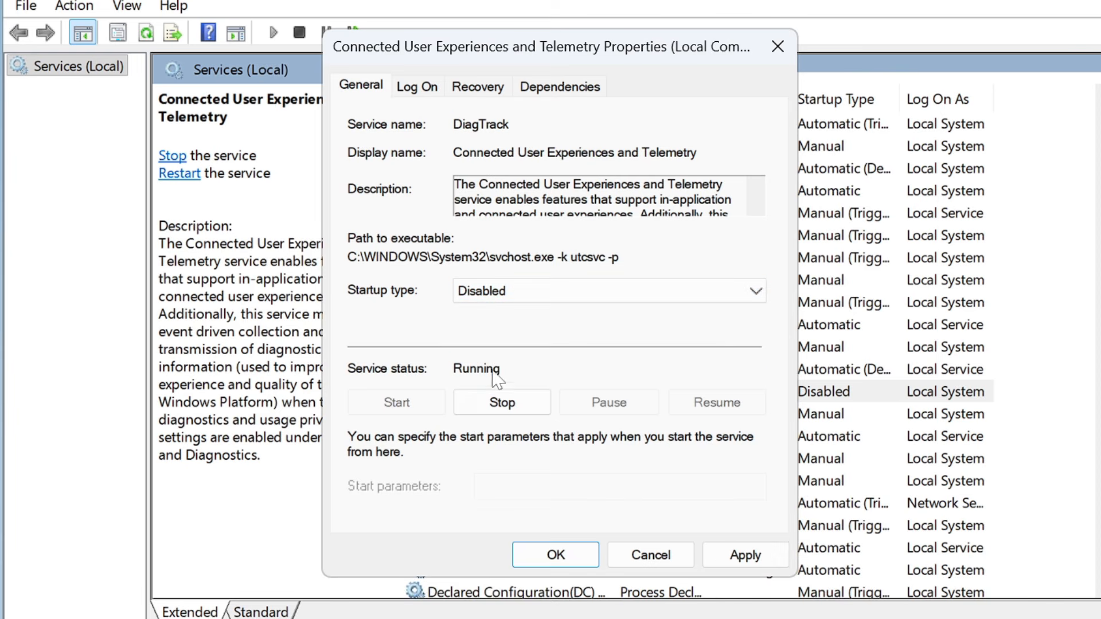
click(507, 408)
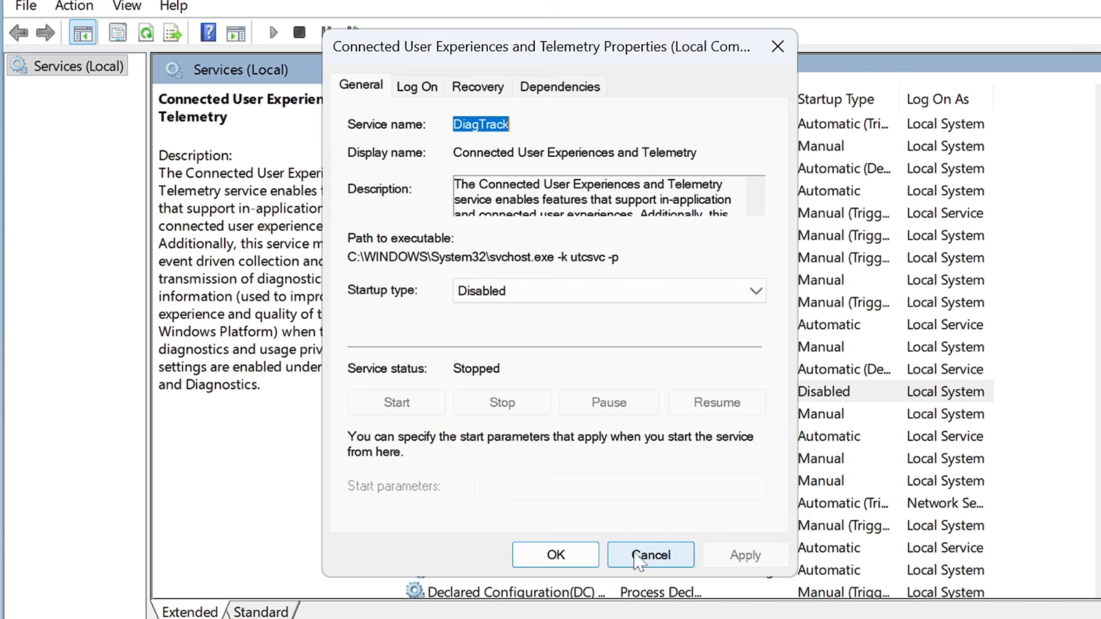
click(556, 554)
Set the Geolocation Service's startup type to Disabled, stop the service and apply the change.
key(f)
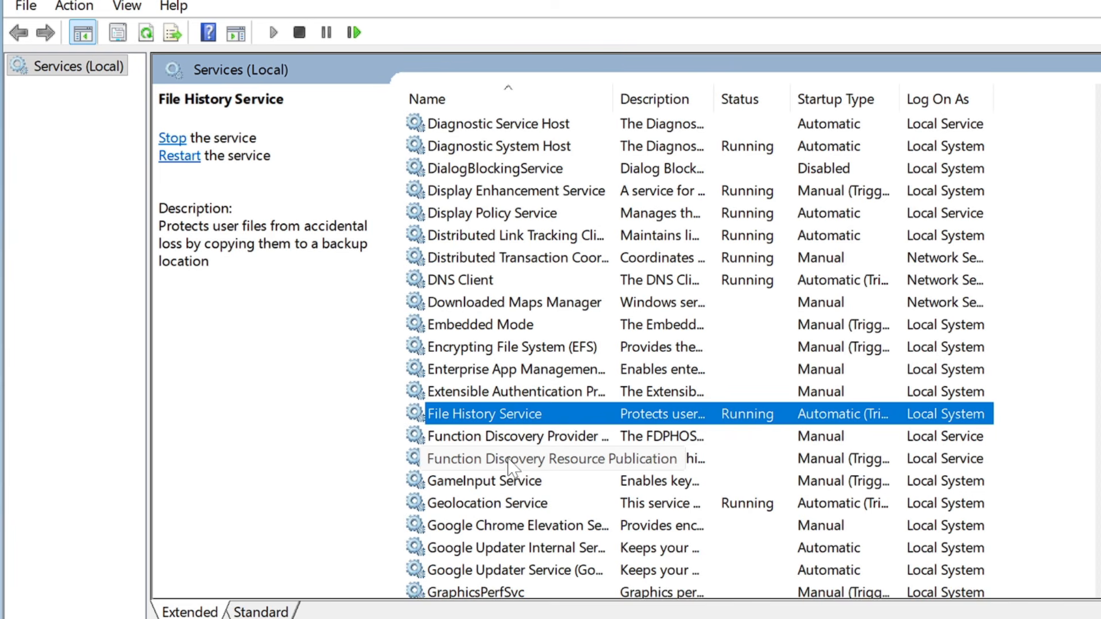
click(508, 503)
scroll(499, 473, down, 1)
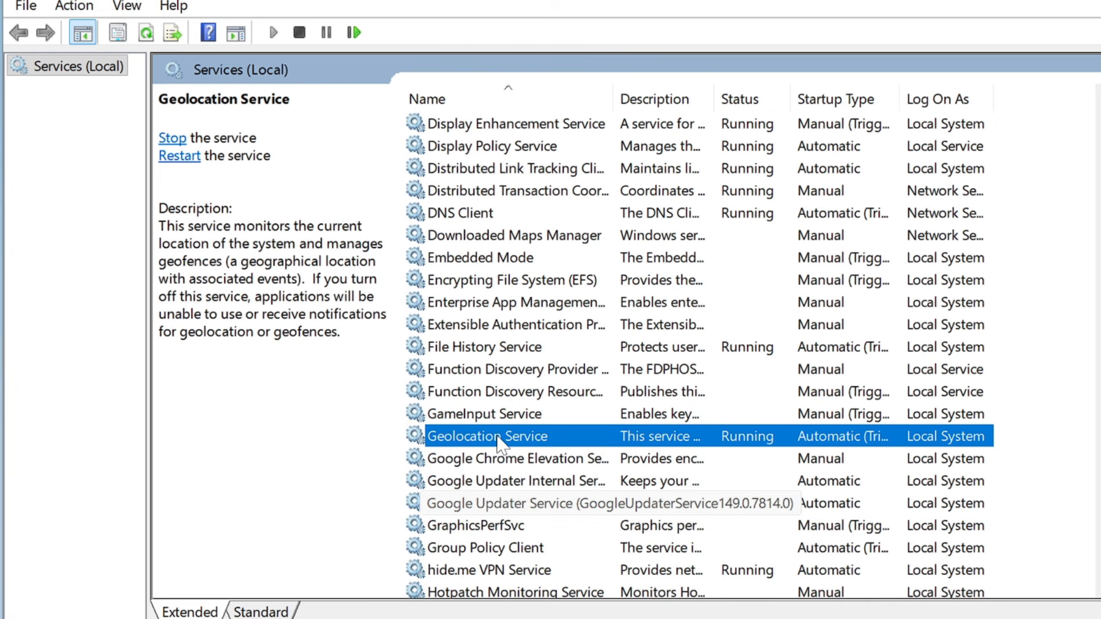
double_click(501, 439)
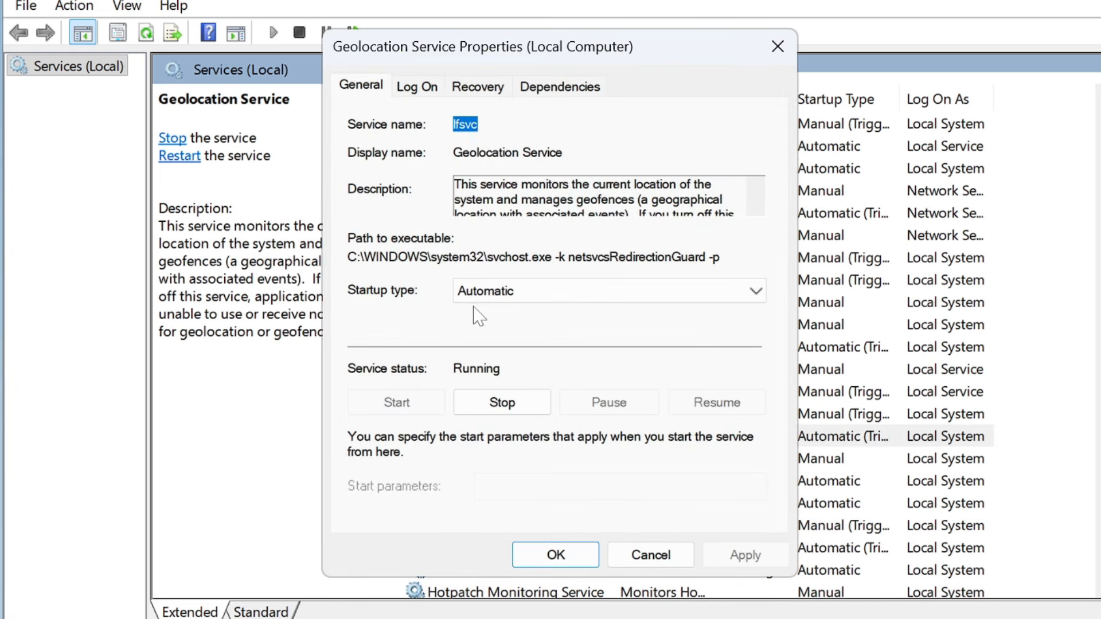
click(488, 294)
click(488, 359)
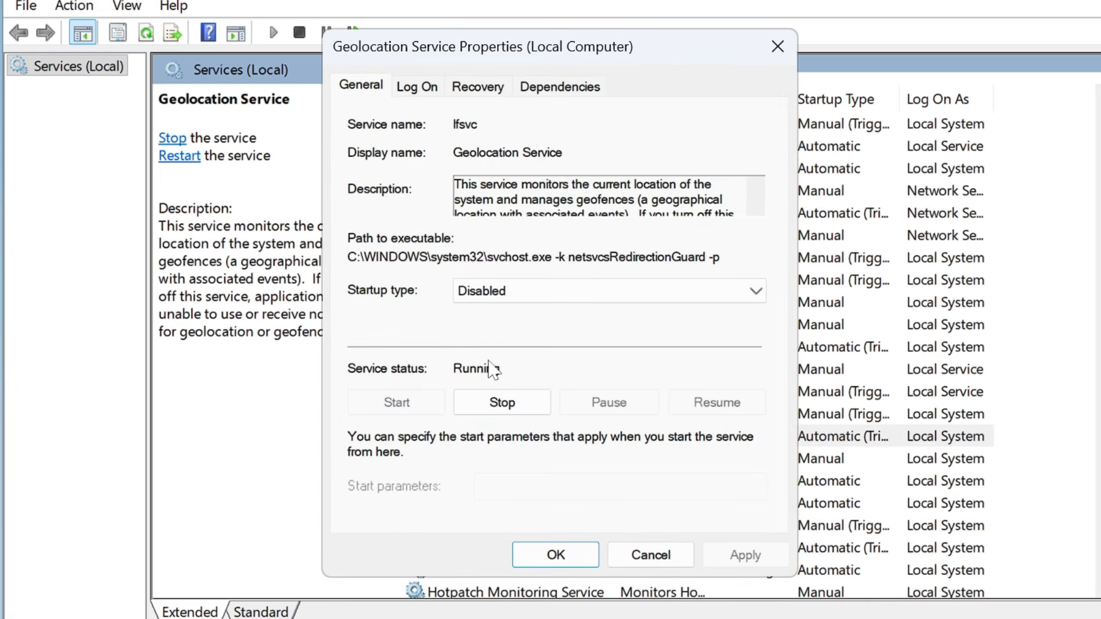
click(494, 406)
click(740, 557)
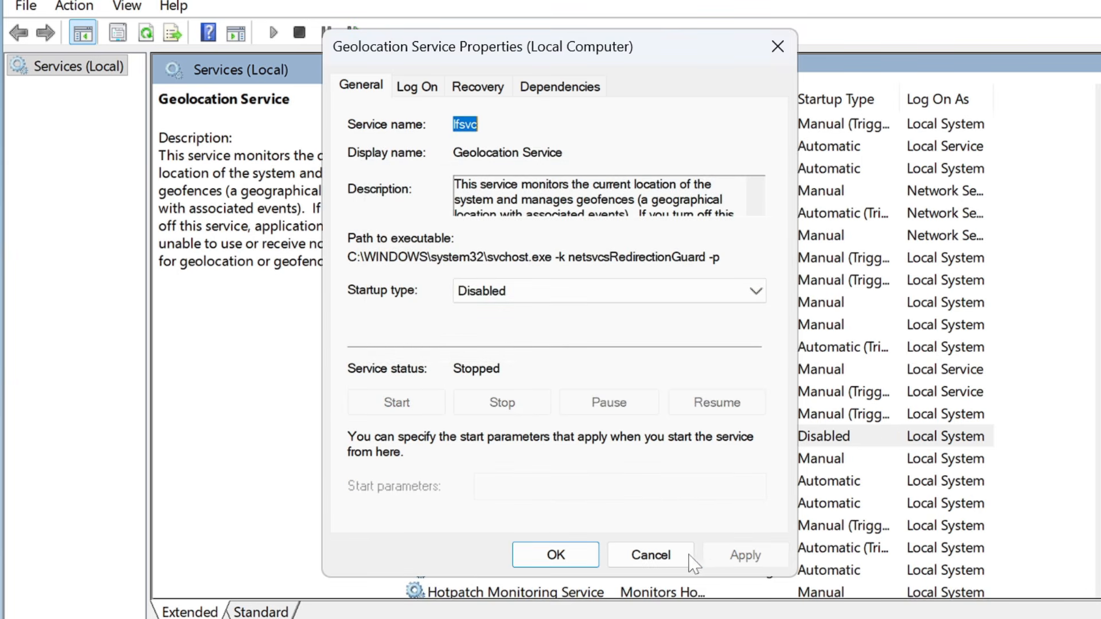
click(556, 555)
Disable the Parental Controls service at startup, stop it and apply the change.
scroll(472, 322, down, 15)
click(480, 325)
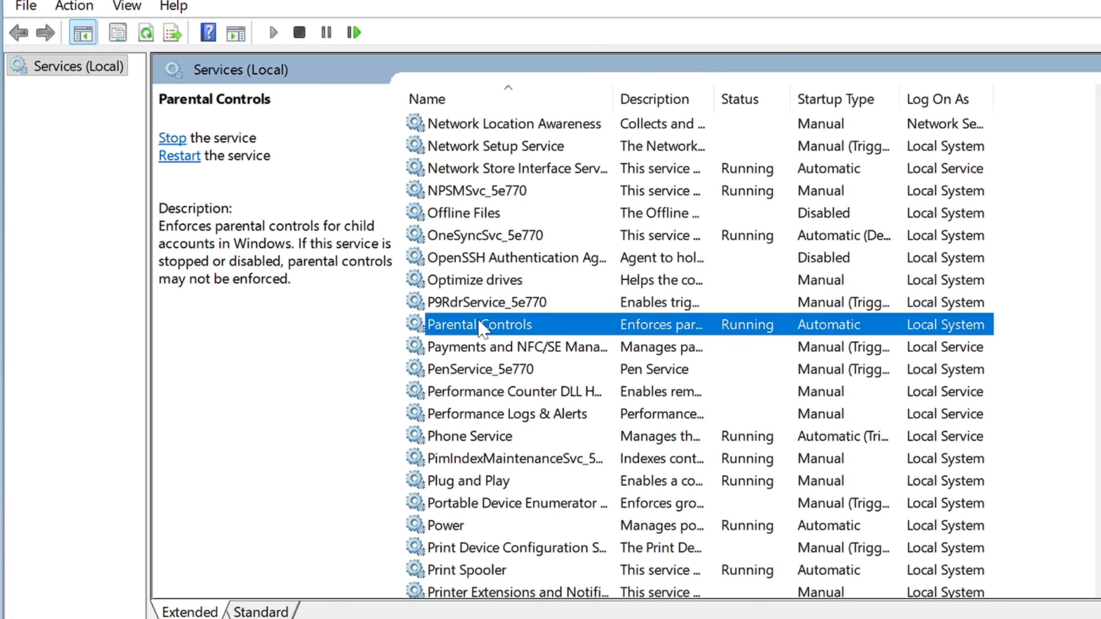
double_click(552, 330)
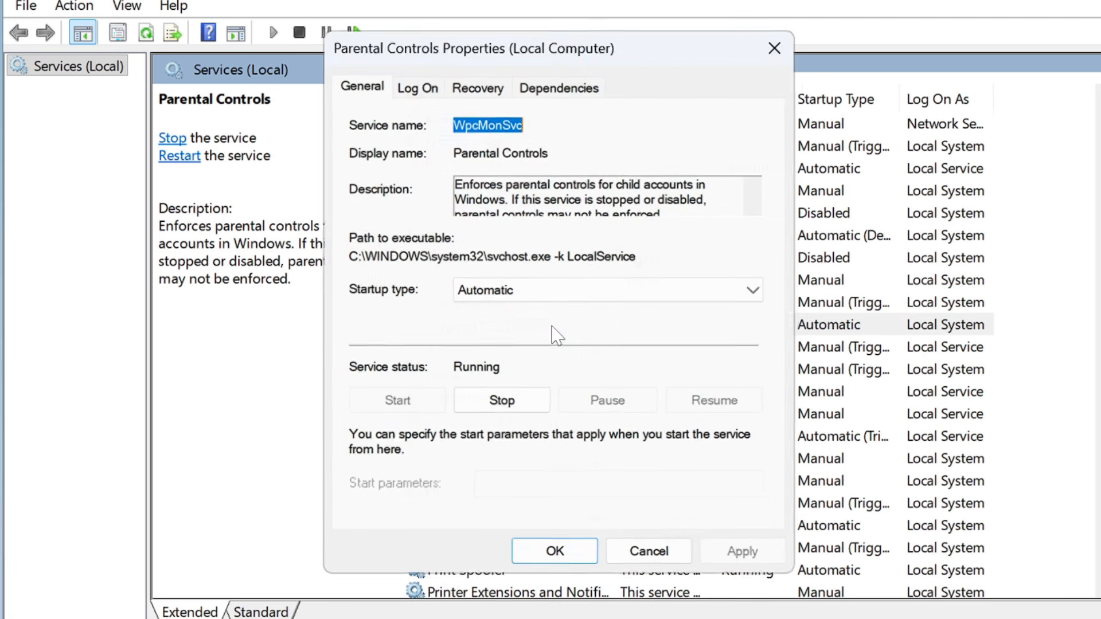
click(507, 295)
click(503, 356)
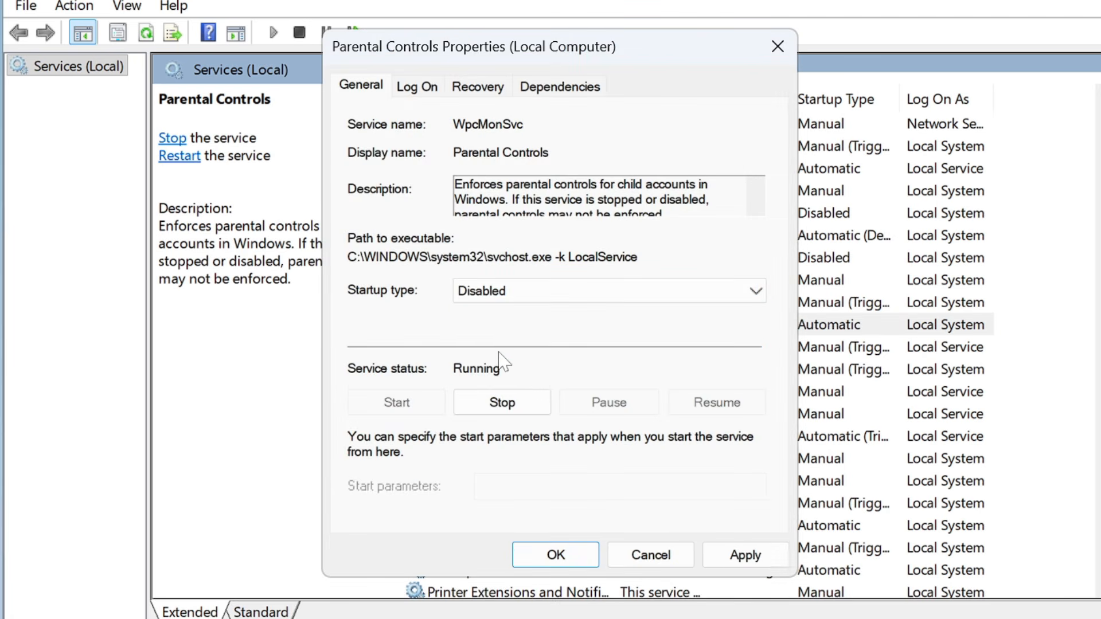
click(502, 403)
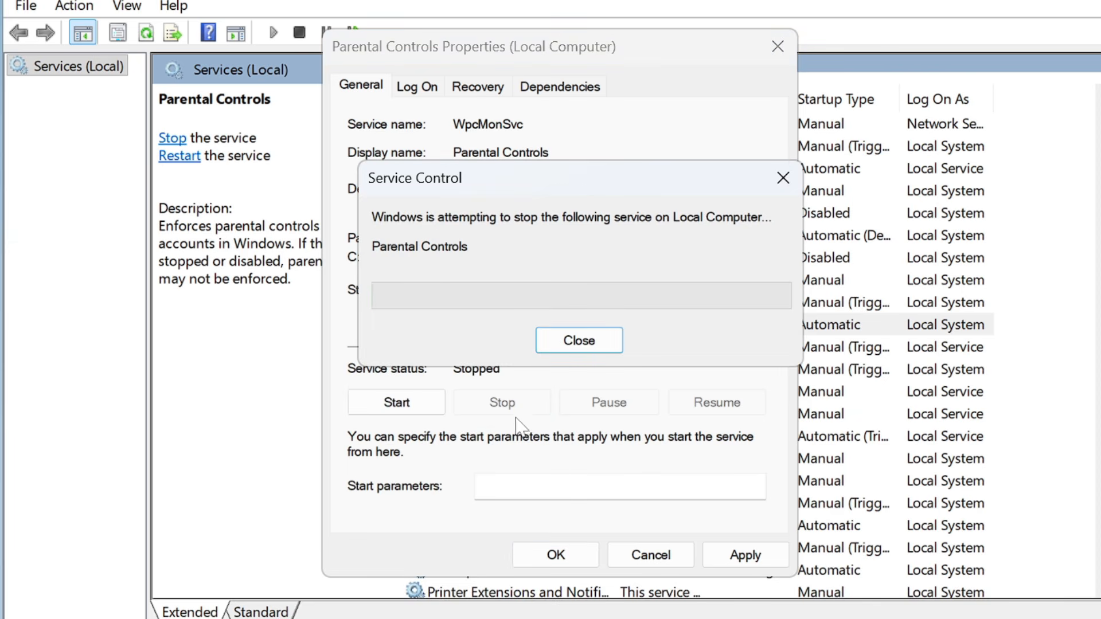
click(739, 554)
click(557, 557)
Set the Print Spooler service's startup type to Disabled, stop it and apply the change.
click(542, 392)
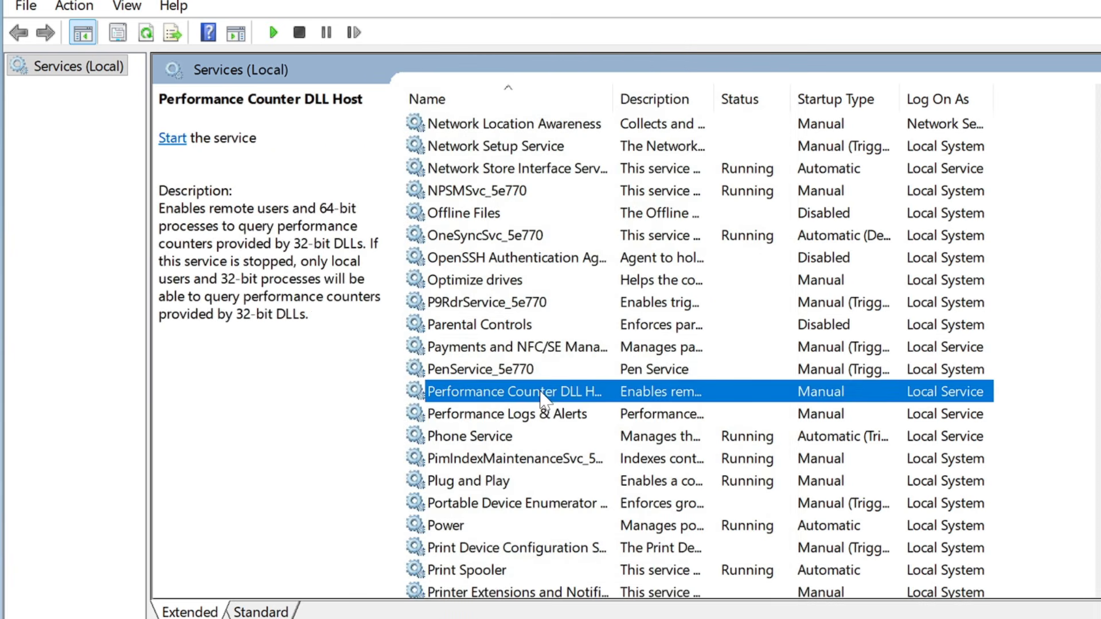
scroll(539, 384, down, 3)
click(517, 236)
click(484, 370)
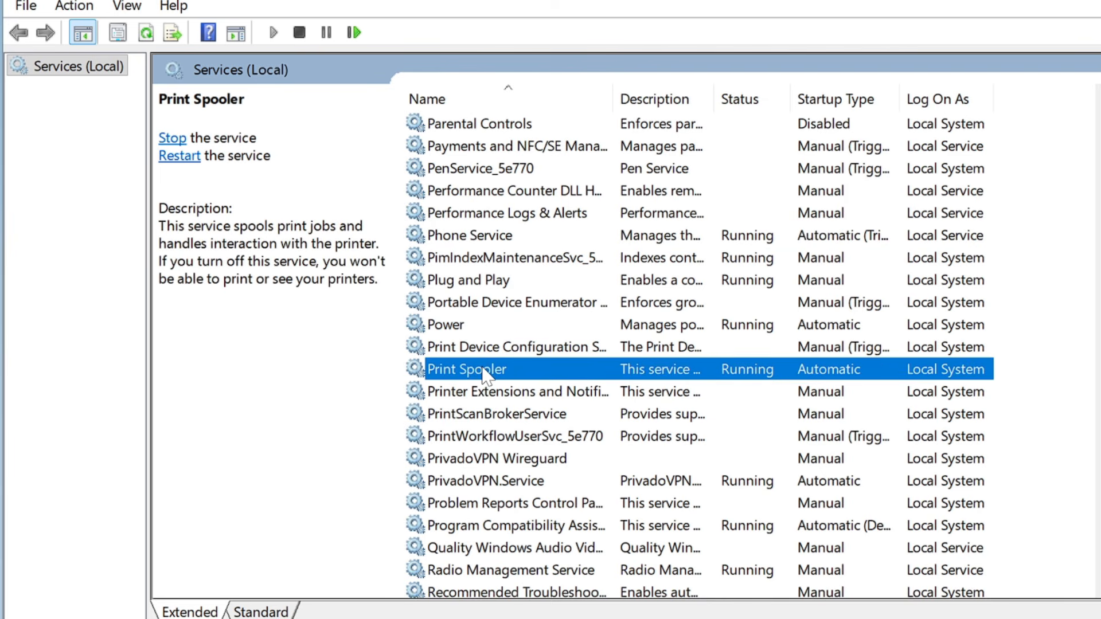
double_click(484, 370)
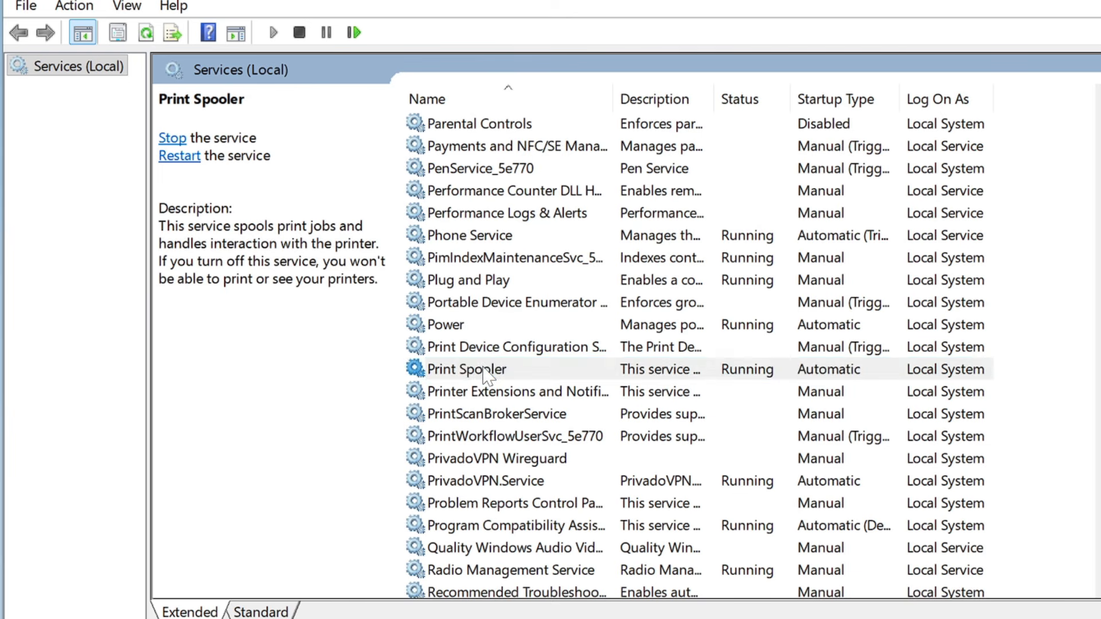
click(519, 297)
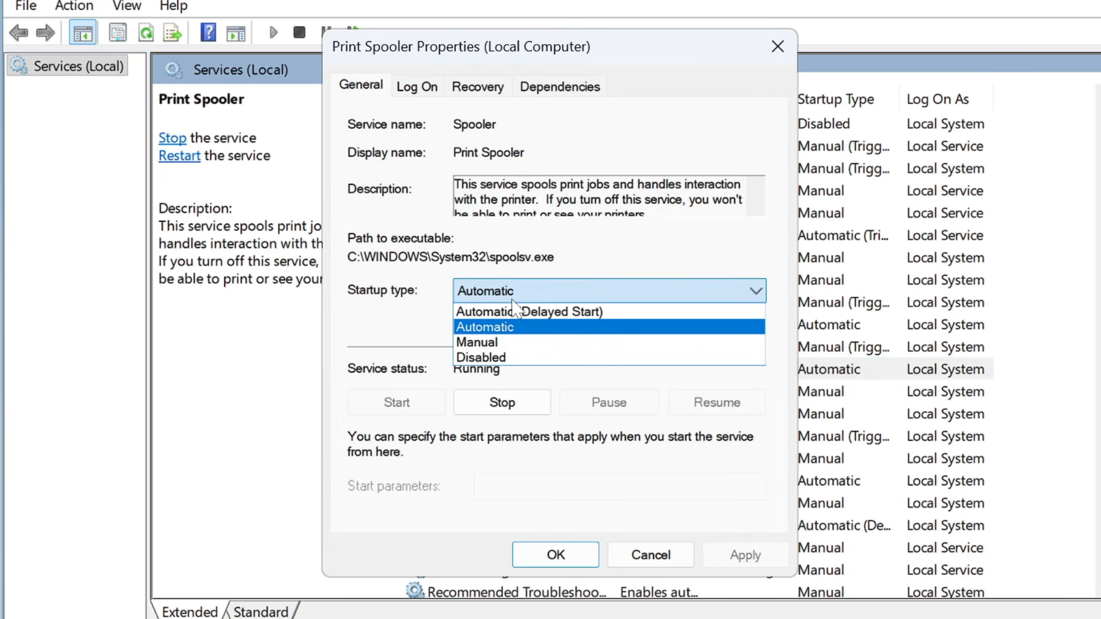
click(499, 358)
click(504, 402)
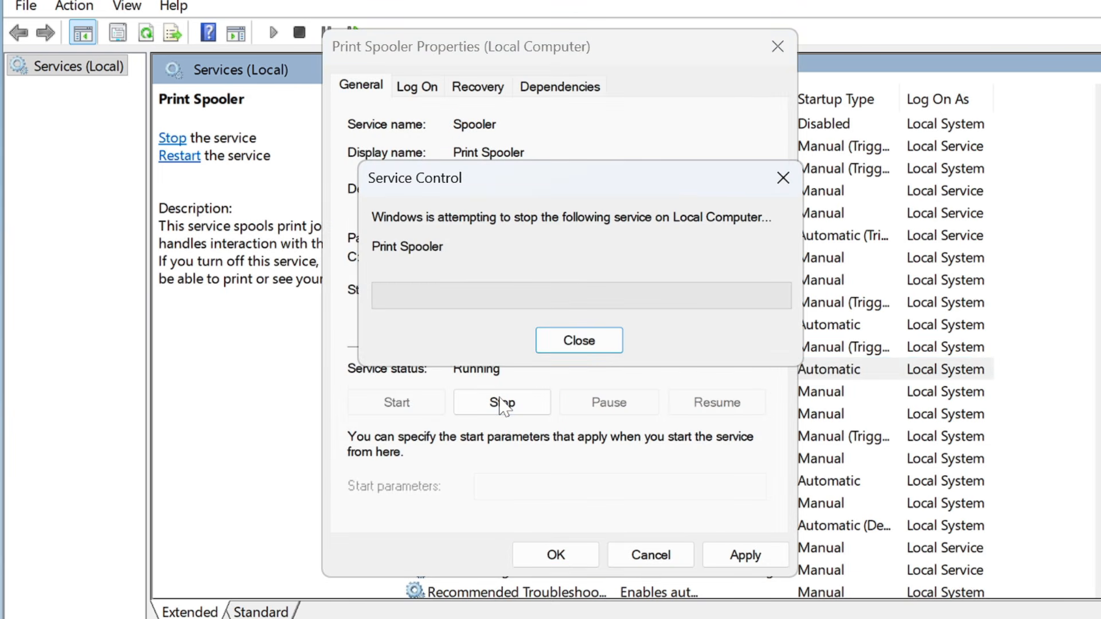
click(746, 555)
click(555, 555)
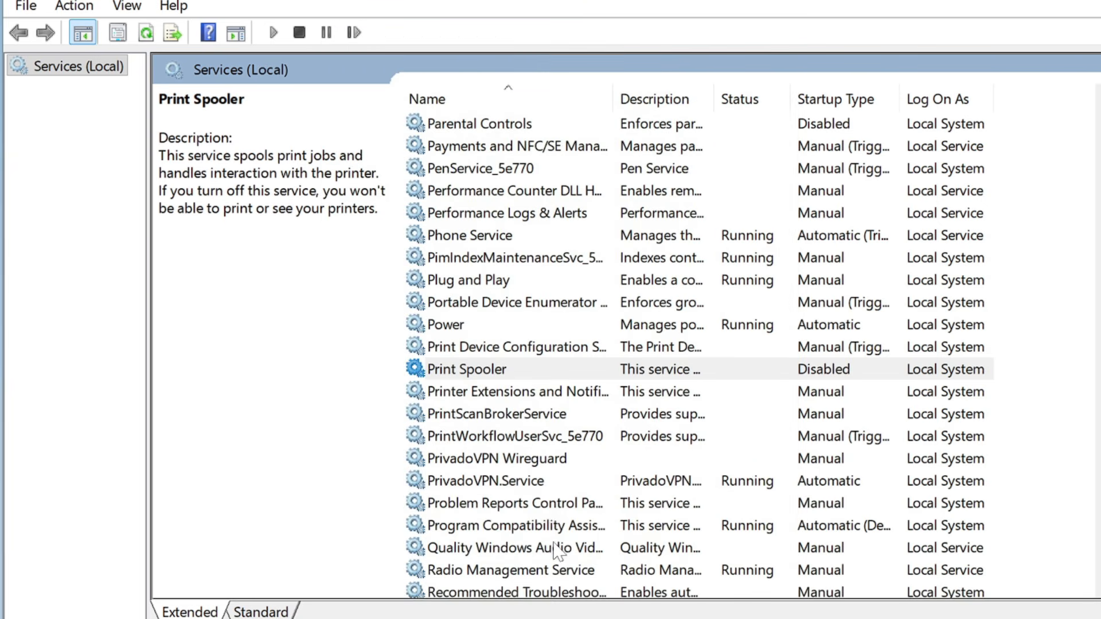
Find the SysMain service, set its startup type to Disabled, stop it and apply the change.
click(530, 481)
key(s)
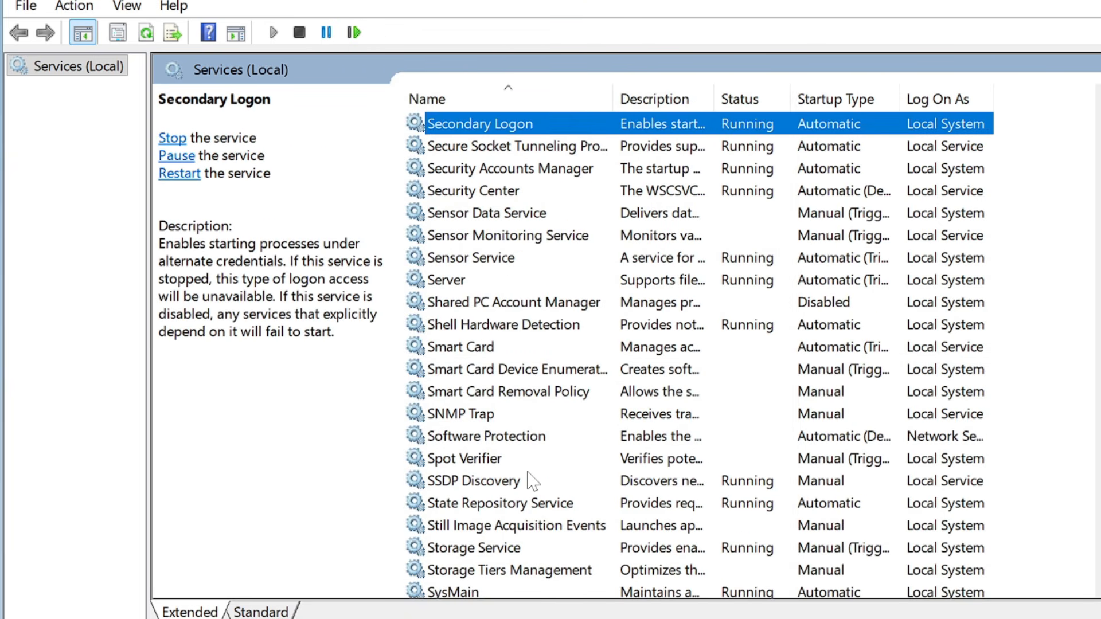
key(s)
key(s)
key(s)
key(s)
key(s)
key(s)
key(s)
key(s)
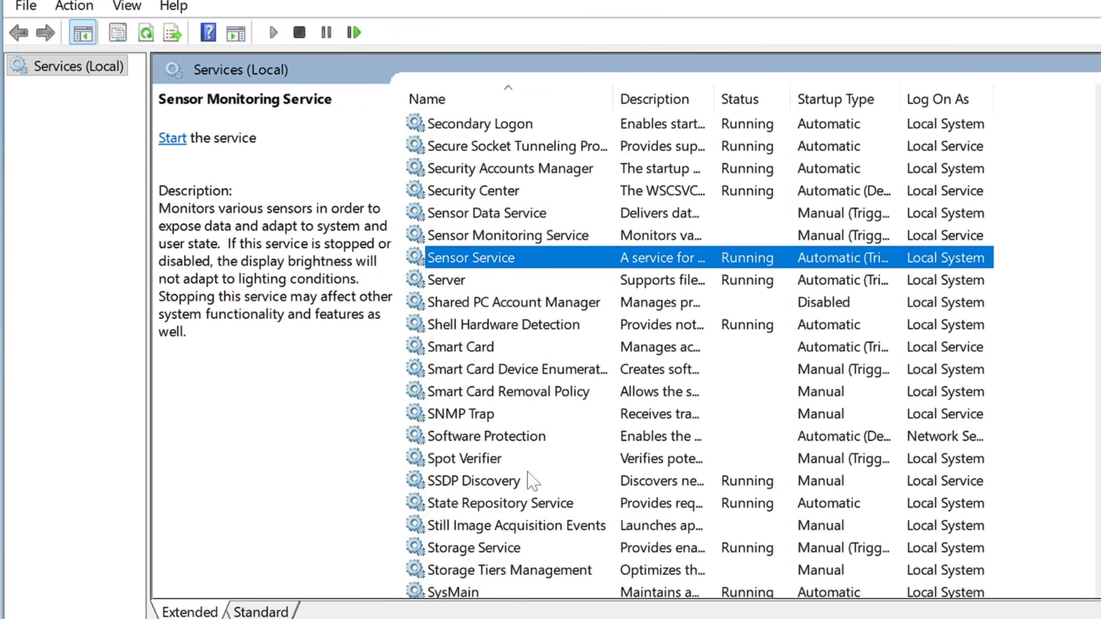
key(s)
key(s)
key(s)
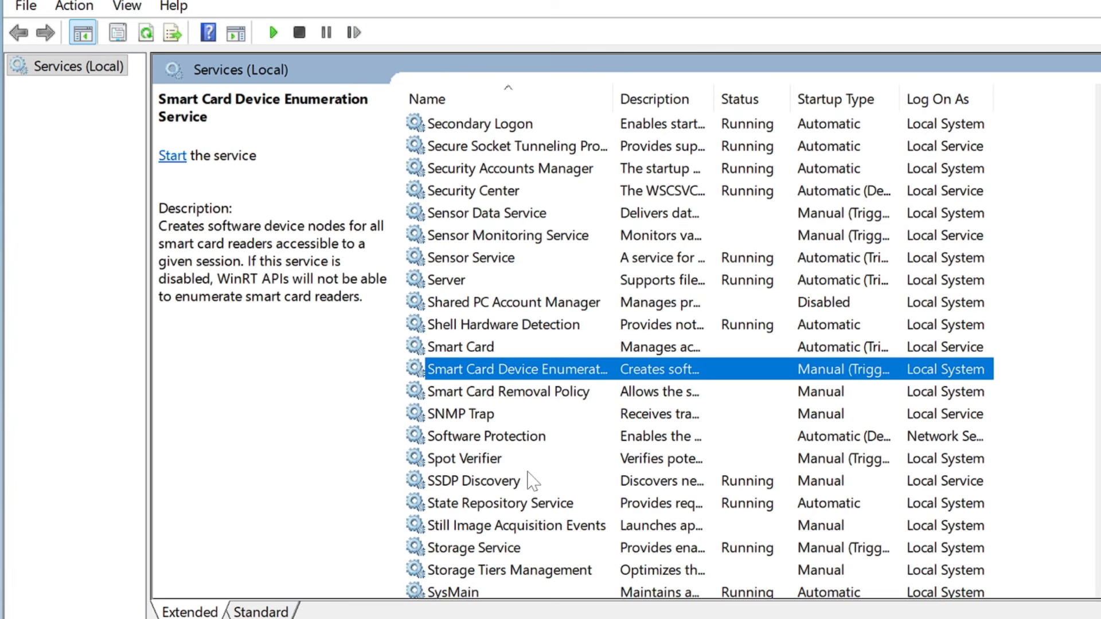
scroll(532, 481, down, 2)
click(471, 461)
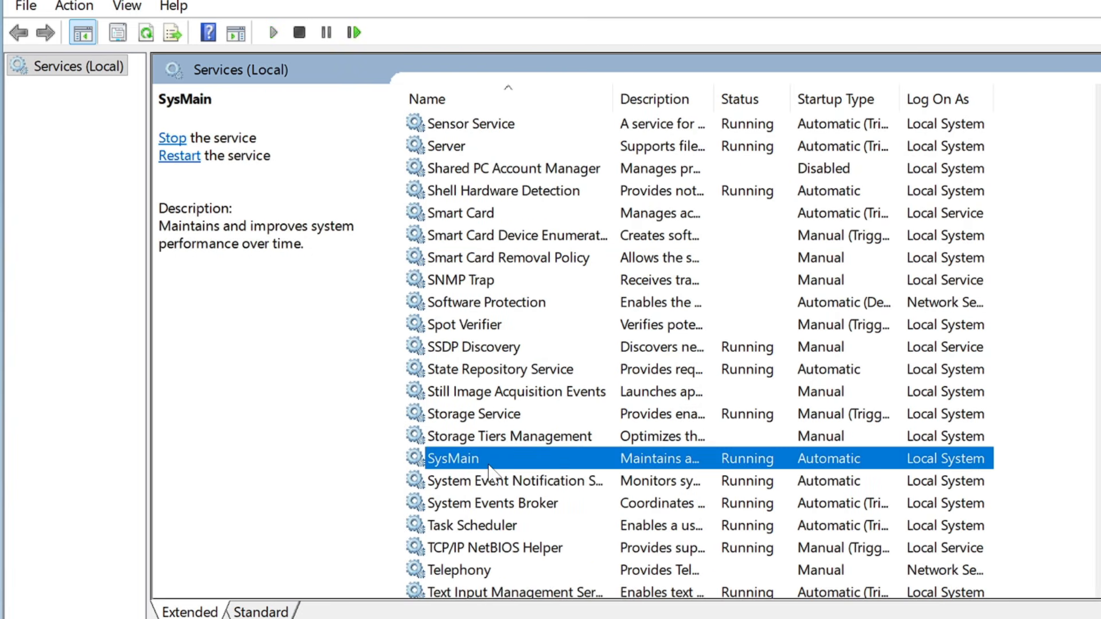
double_click(482, 460)
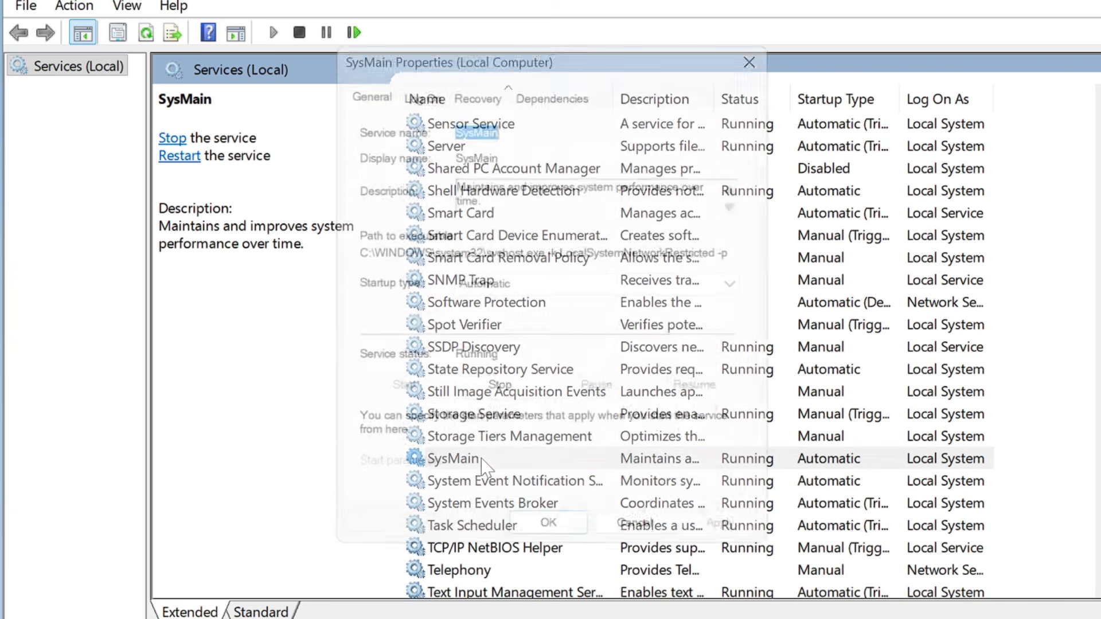
click(542, 294)
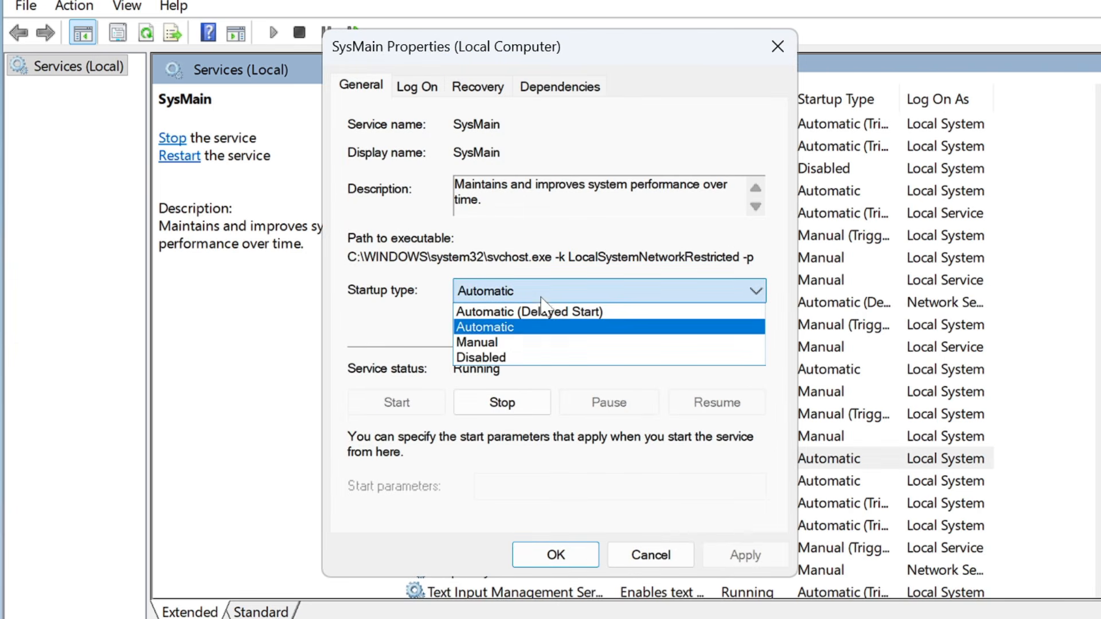
click(511, 356)
click(502, 403)
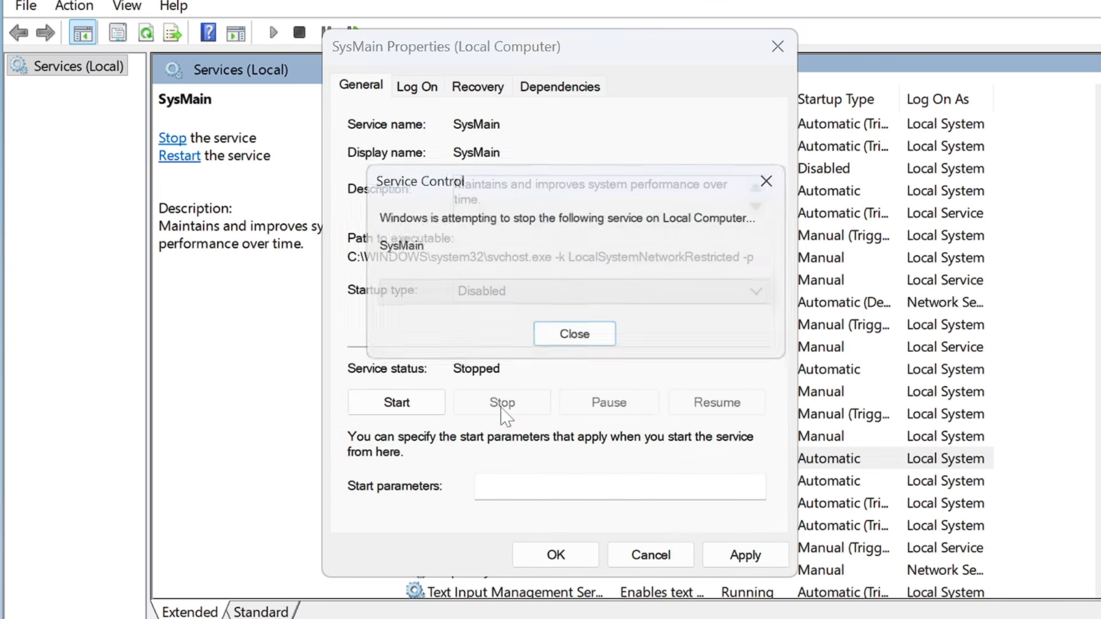
click(746, 555)
click(556, 554)
click(552, 546)
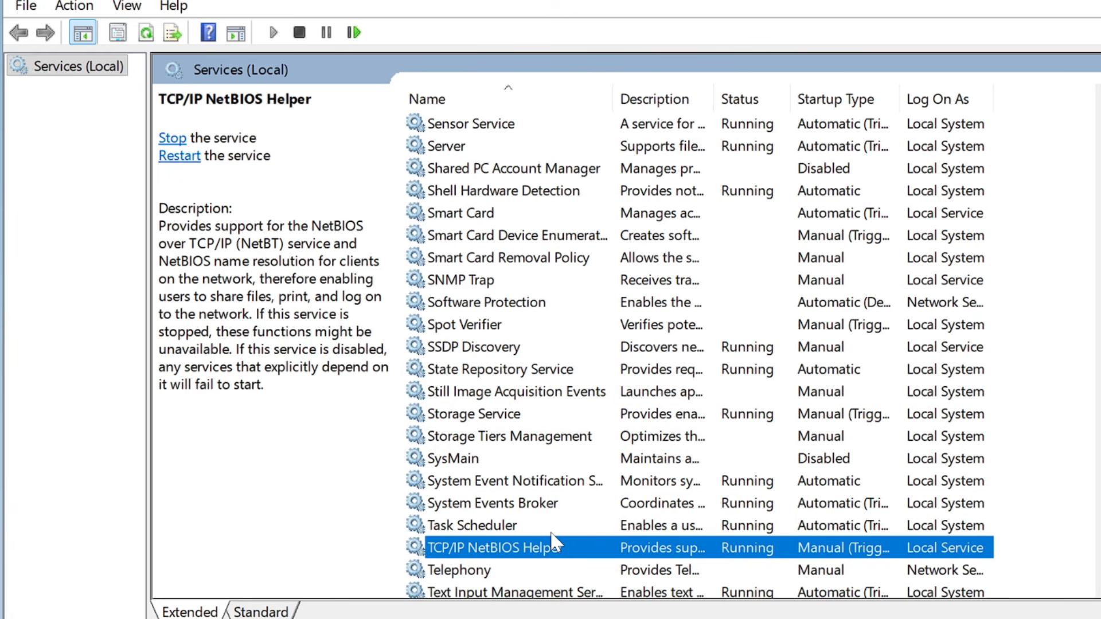
Find the Windows Search service, set its startup type to Disabled, stop it and apply the change.
key(w)
key(Down)
key(Down)
key(Down)
key(Down)
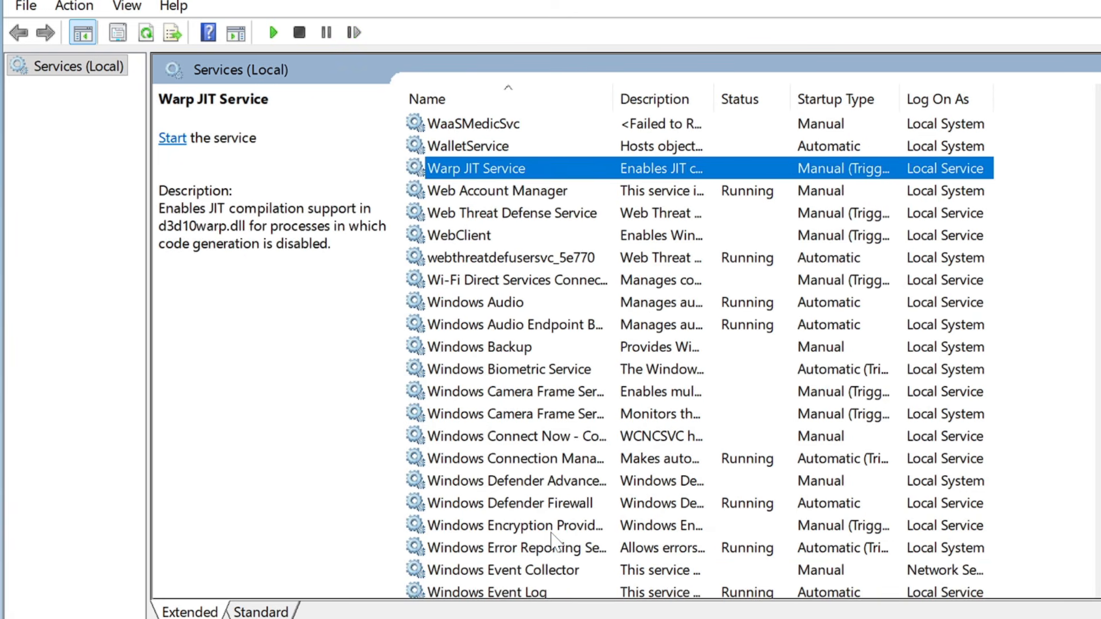
scroll(552, 533, down, 10)
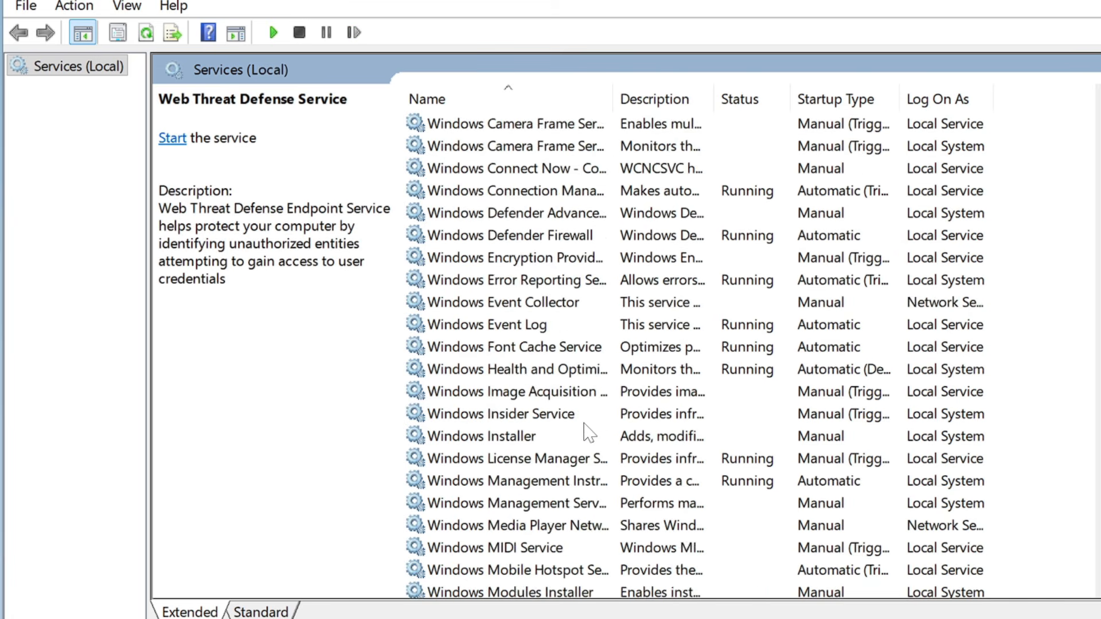
double_click(508, 307)
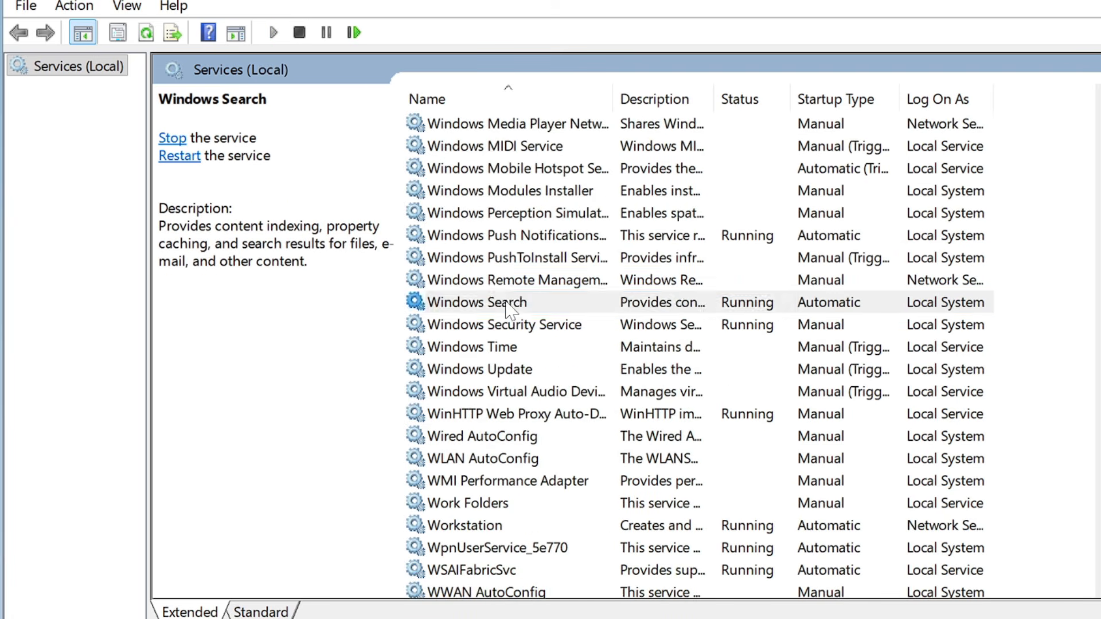
click(512, 294)
click(500, 357)
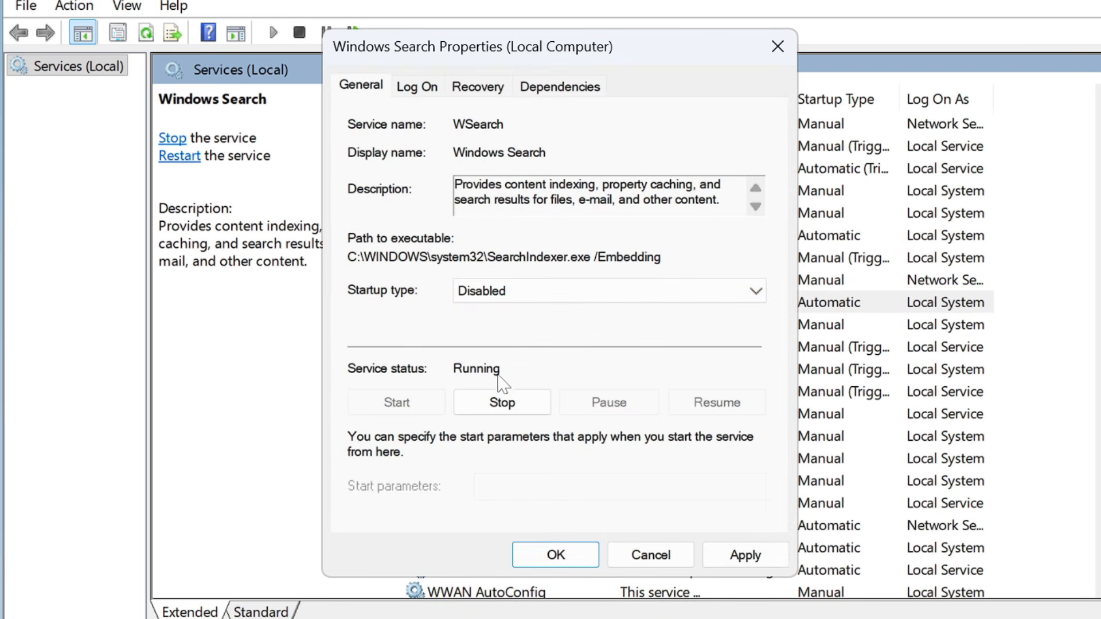
click(503, 406)
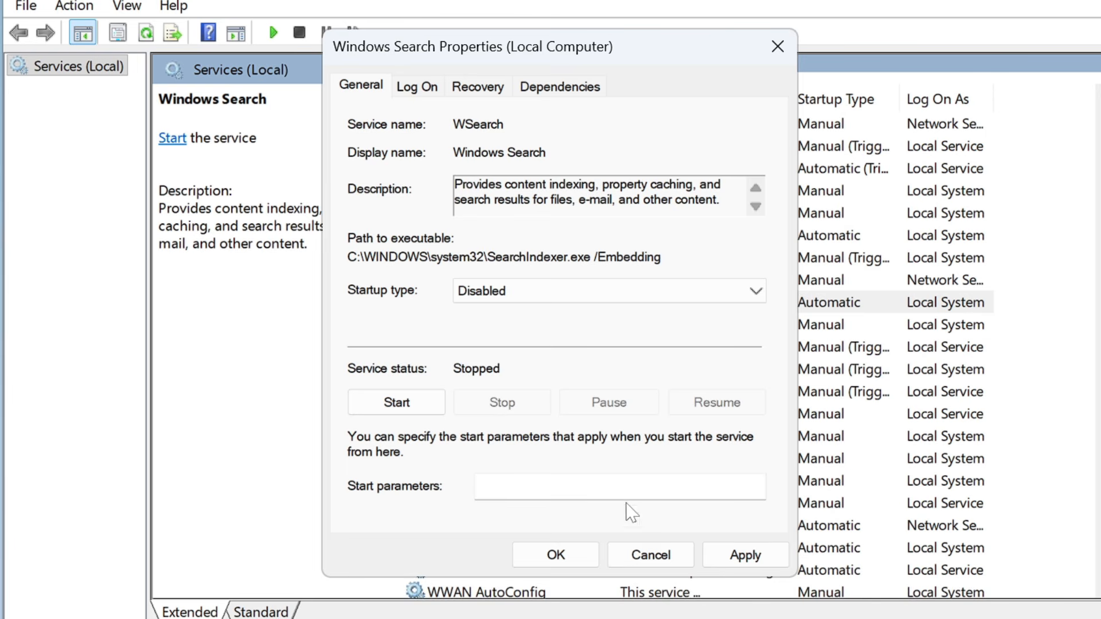
click(735, 555)
click(584, 561)
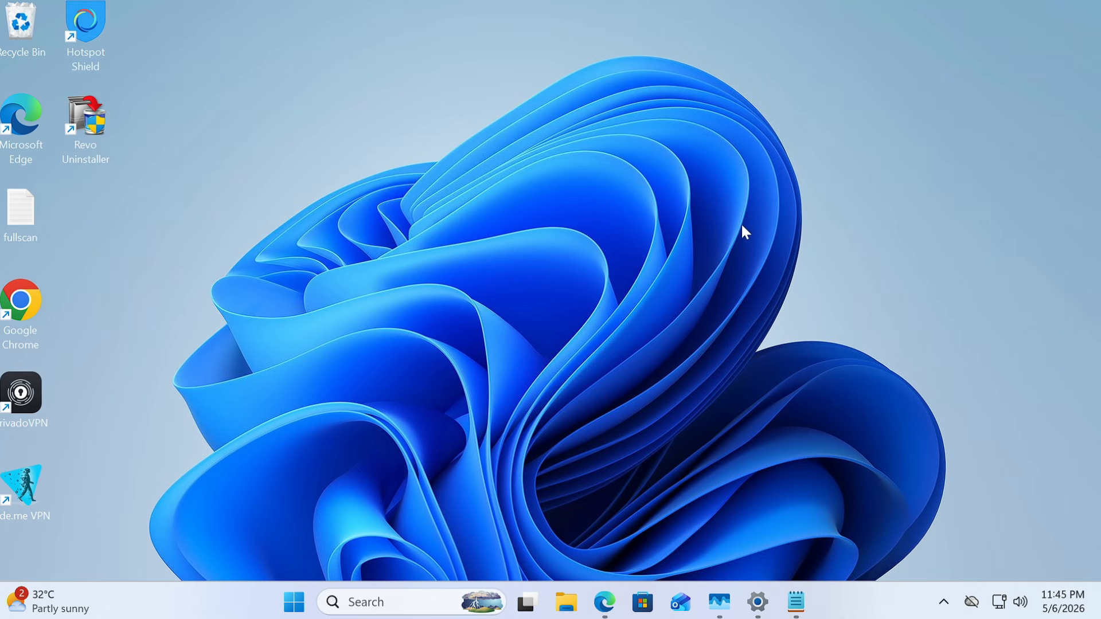
Open Command Prompt as administrator and repair the Windows image with DISM.exe /Online /Cleanup-image /RestoreHealth.
key(super+s)
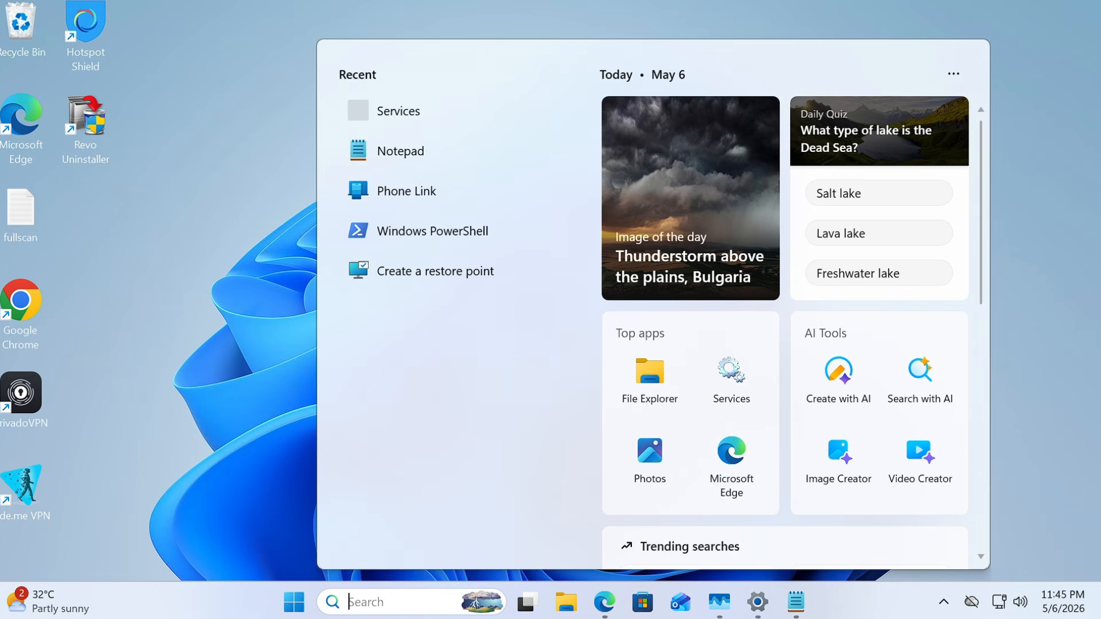
text(cmd)
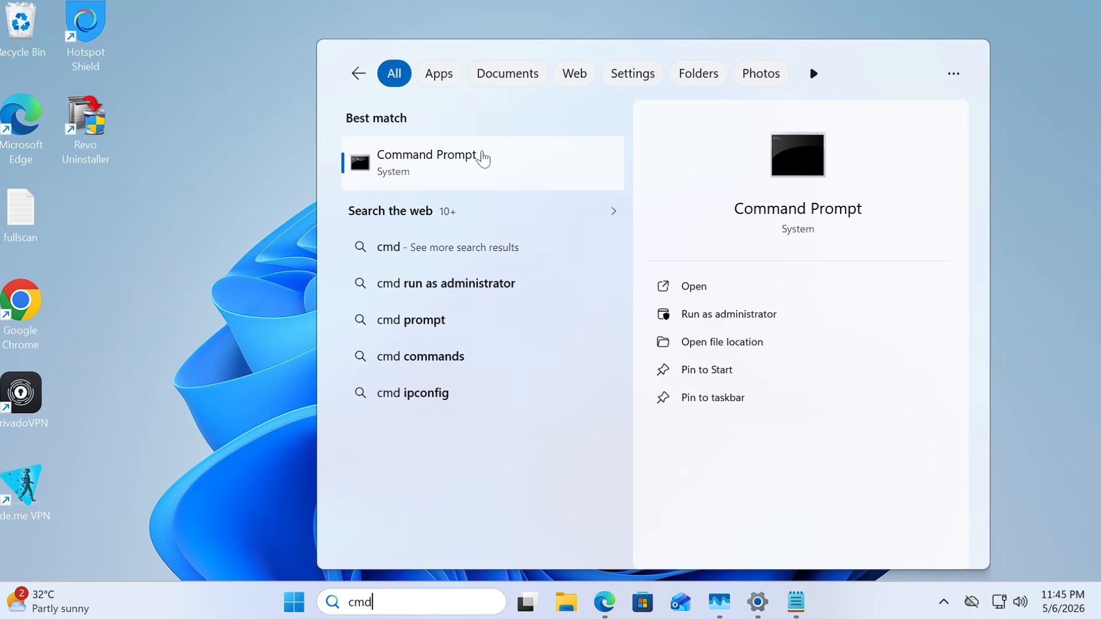
right_click(474, 172)
click(521, 187)
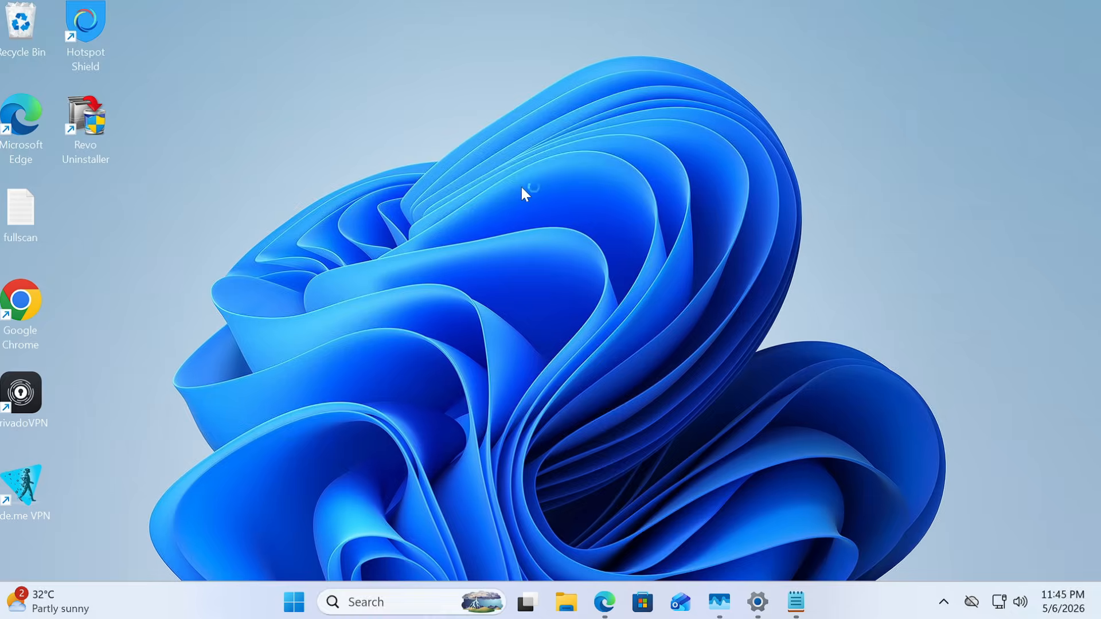
click(480, 434)
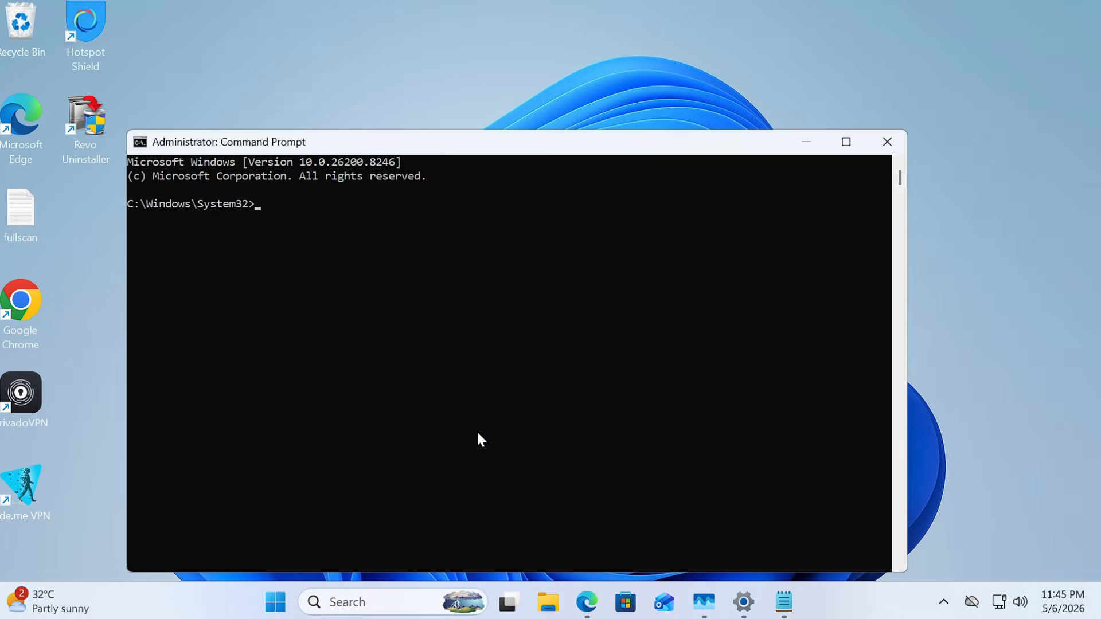
drag(453, 152, 535, 162)
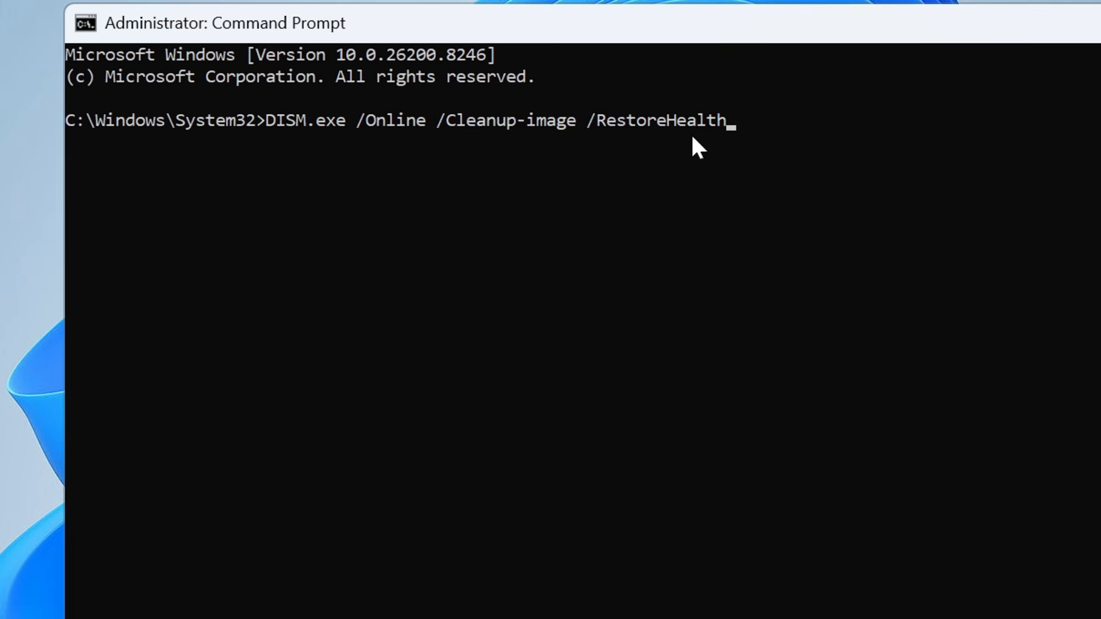
key(Return)
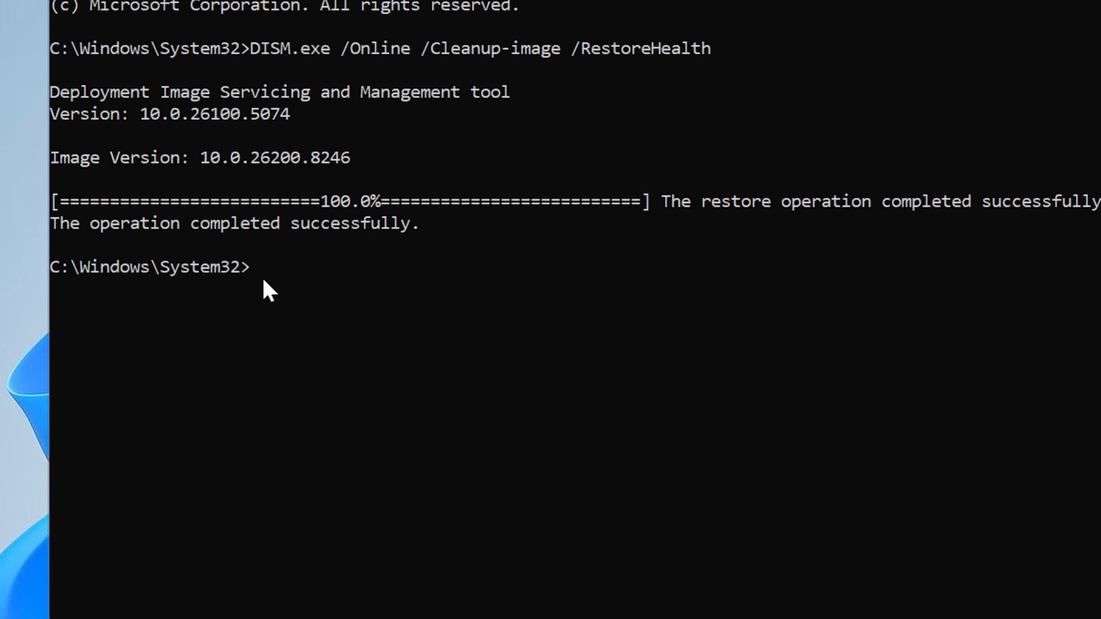
Check the system files with sfc /scannow, and close Command Prompt once the scan is done.
text(c /scannow)
key(Return)
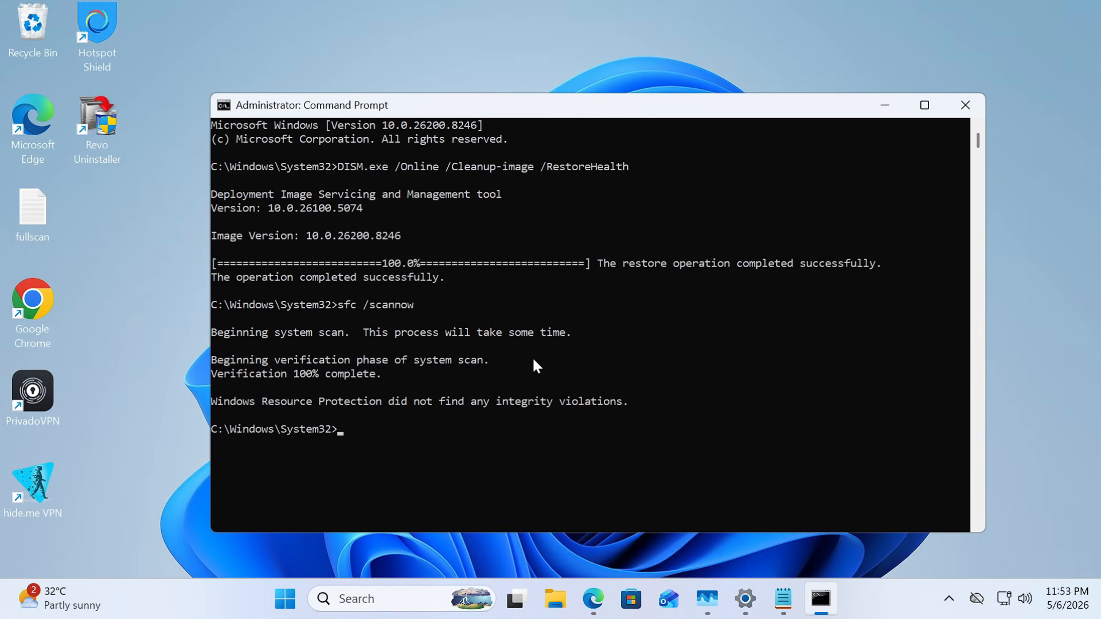
click(965, 105)
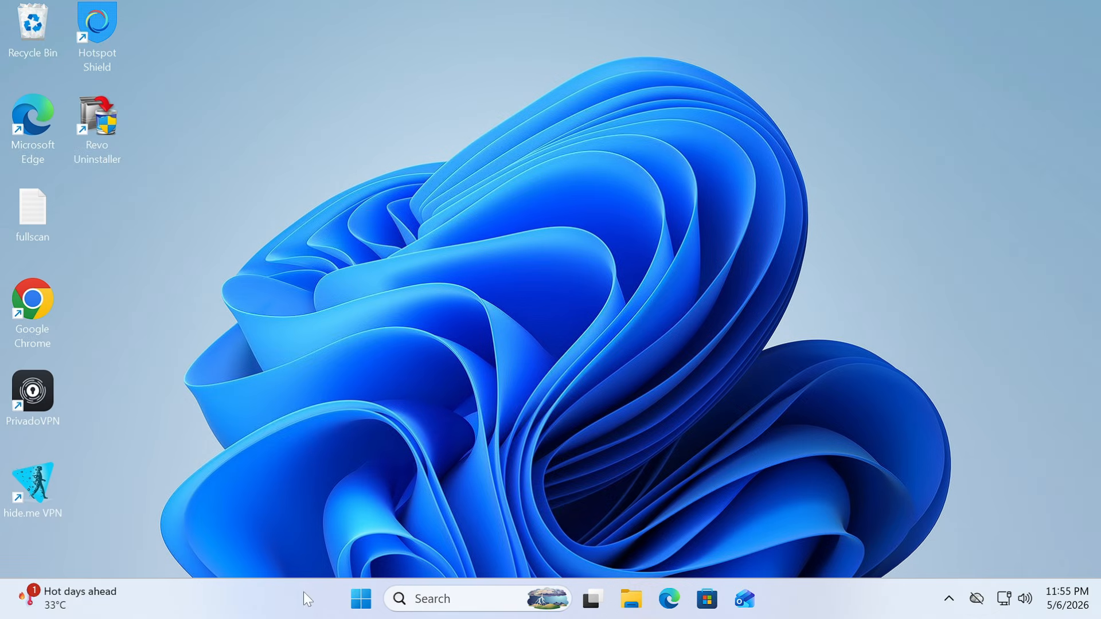
Open Task Manager and examine the CPU performance figures, including utilization and process count.
right_click(322, 594)
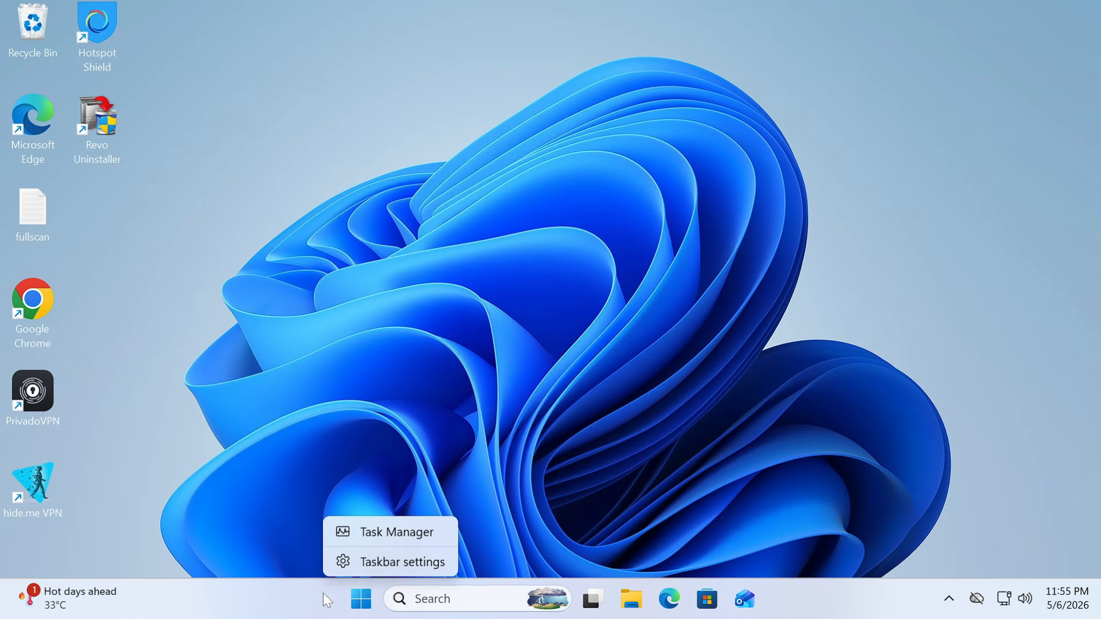
click(393, 537)
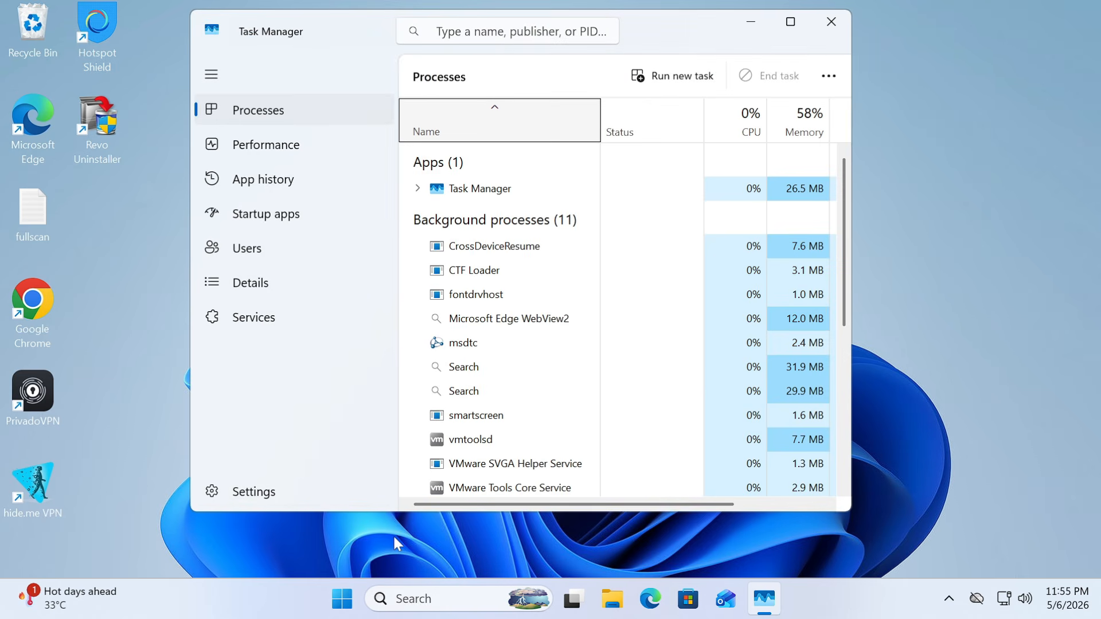
click(294, 149)
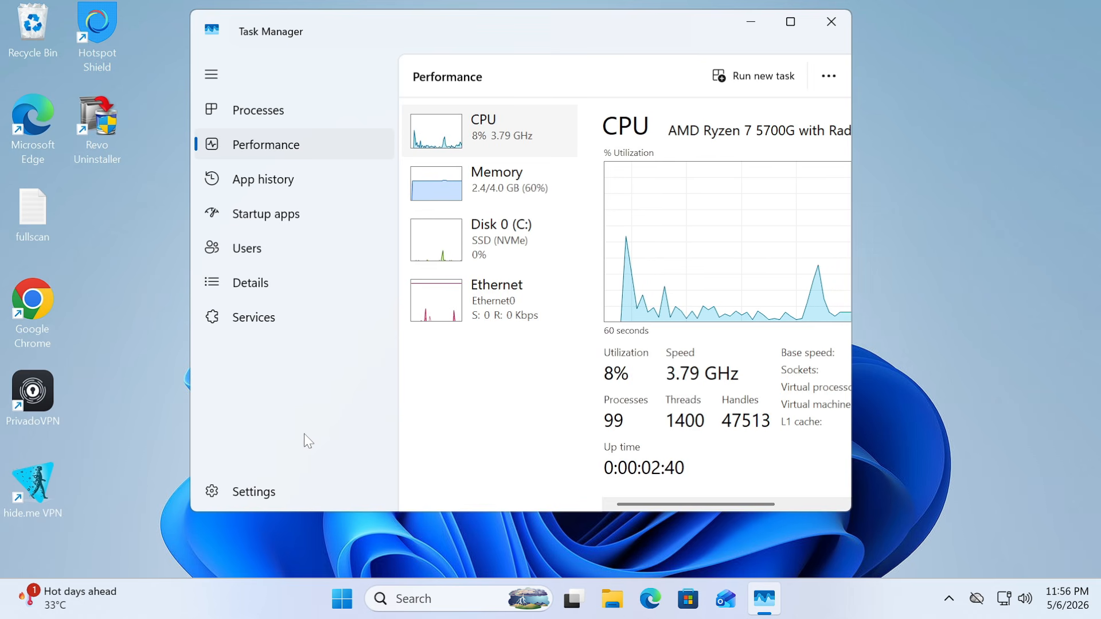
drag(710, 28, 718, 57)
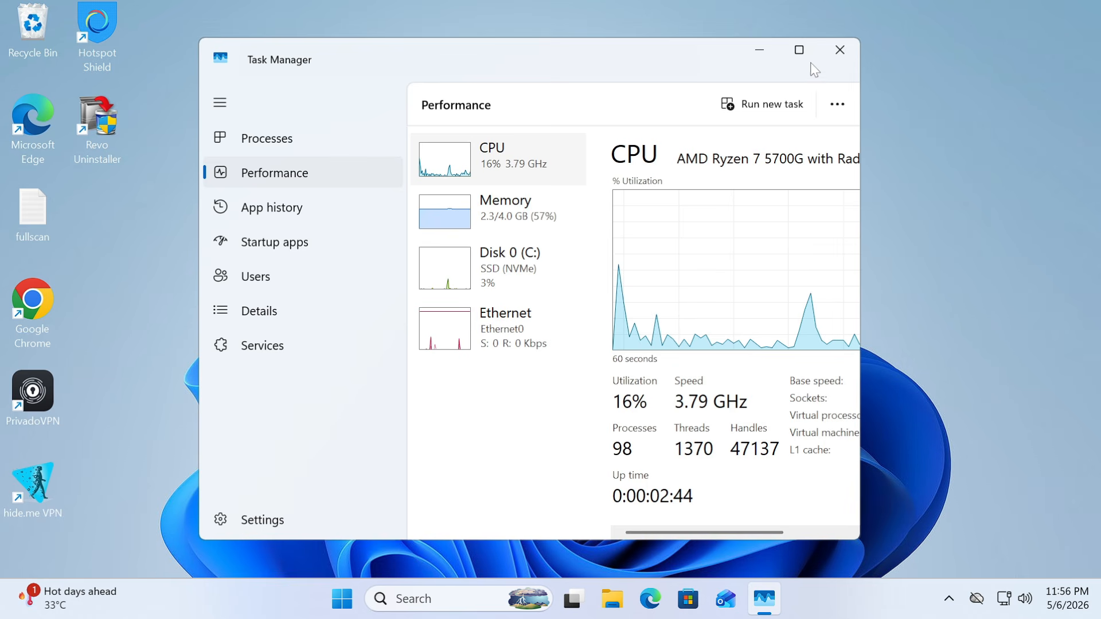